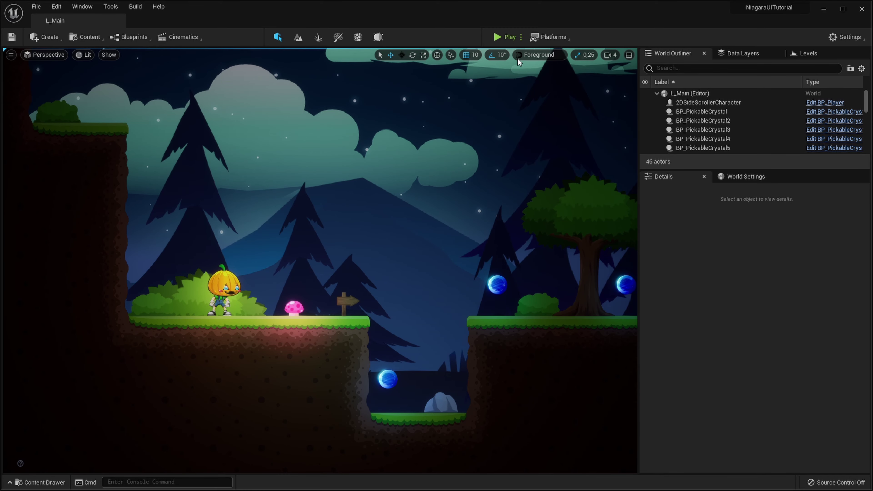
- Test-play the level twice to check the current menu behaviour
left_click(503, 37)
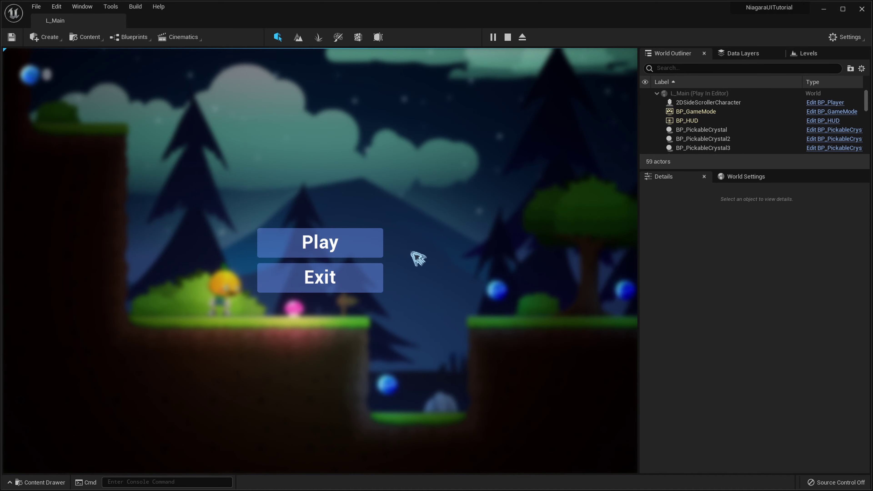
left_click(357, 247)
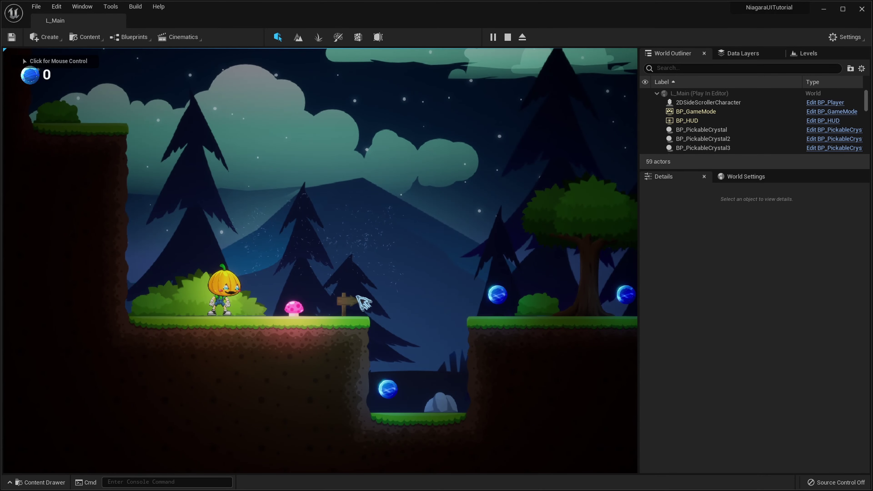
key("Escape")
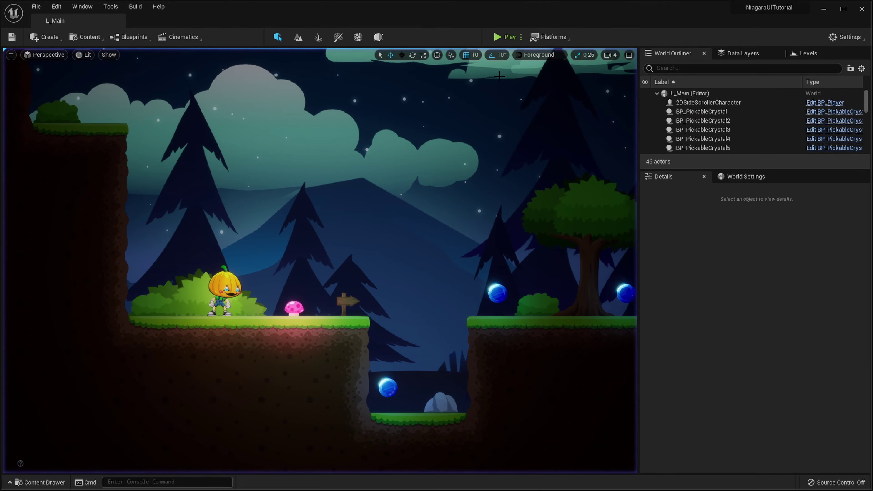
left_click(502, 37)
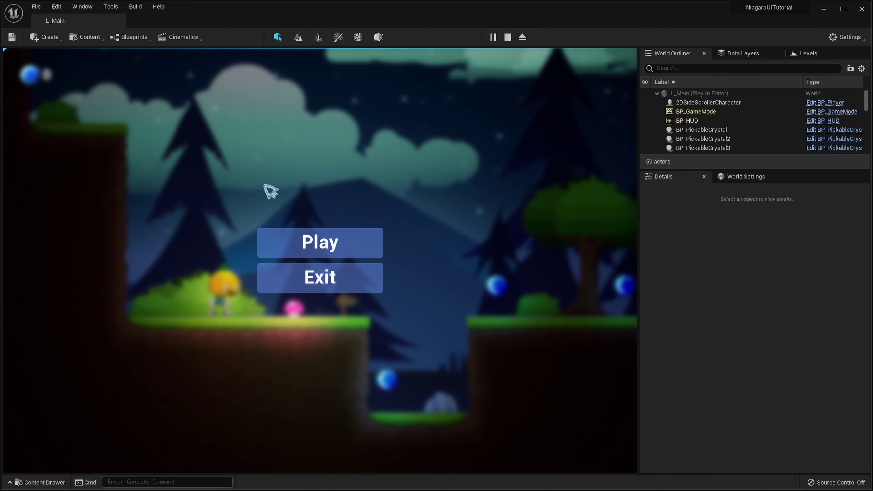
key("Escape")
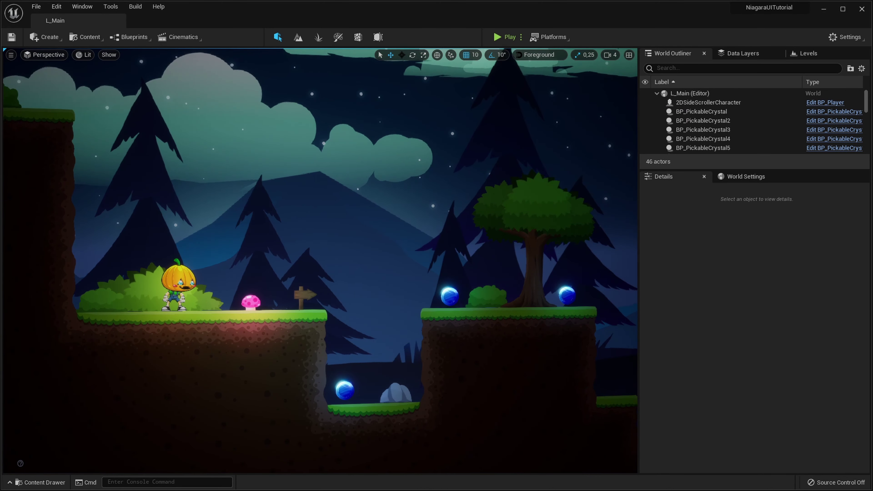
- In the Particles folder, start a new Niagara System from the FX create menu
key("ctrl+space")
left_click(57, 396)
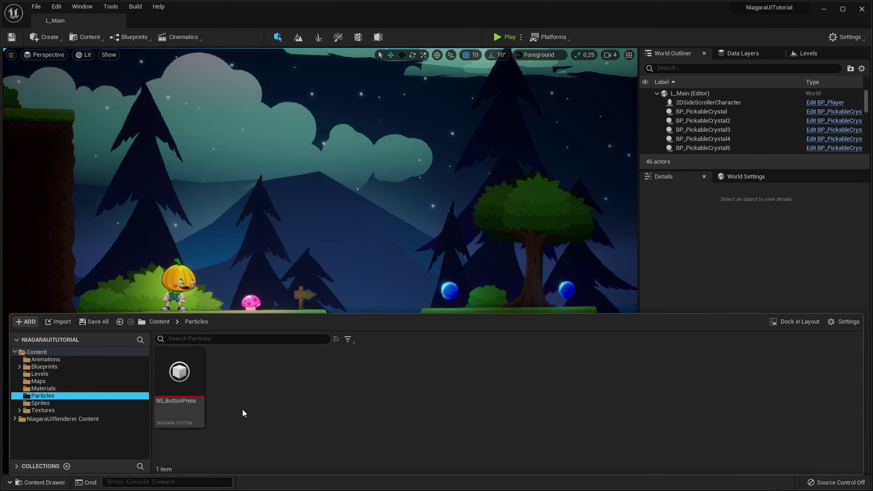
right_click(247, 385)
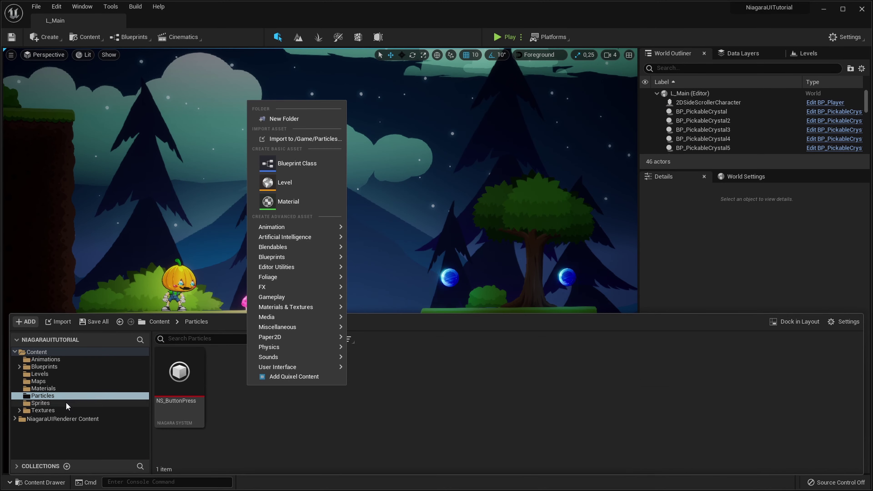
mouse_move(296, 288)
left_click(433, 431)
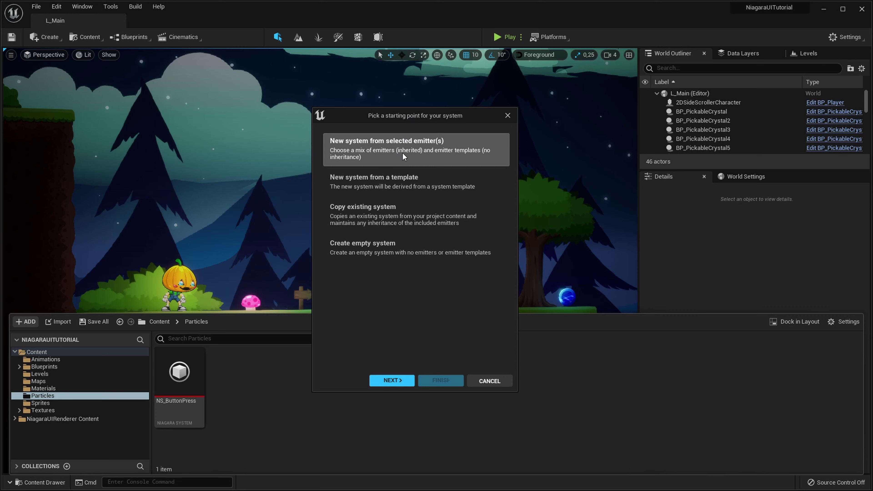
- Build it from the Simple Sprite Burst emitter, name it NS_MouseTrail, and open it
left_click(391, 380)
scroll(418, 327, "down", 4)
scroll(418, 319, "down", 1)
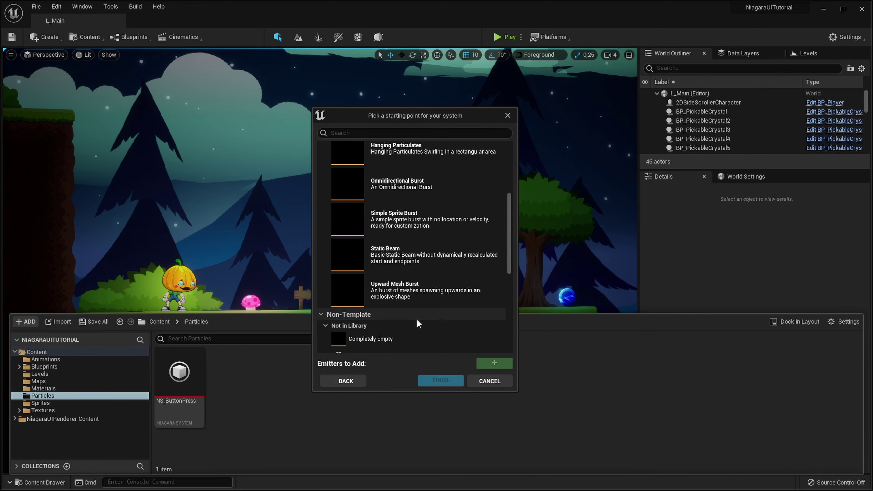
left_click(416, 228)
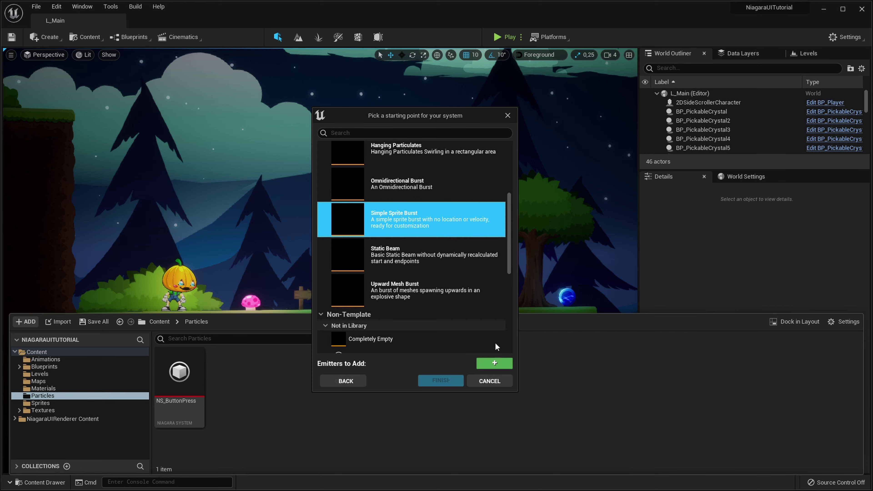
left_click(494, 363)
left_click(435, 381)
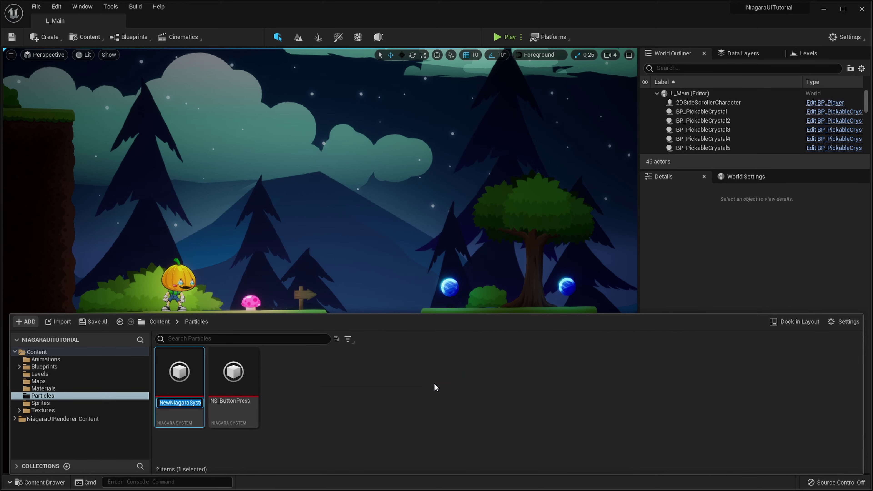
type("NS_")
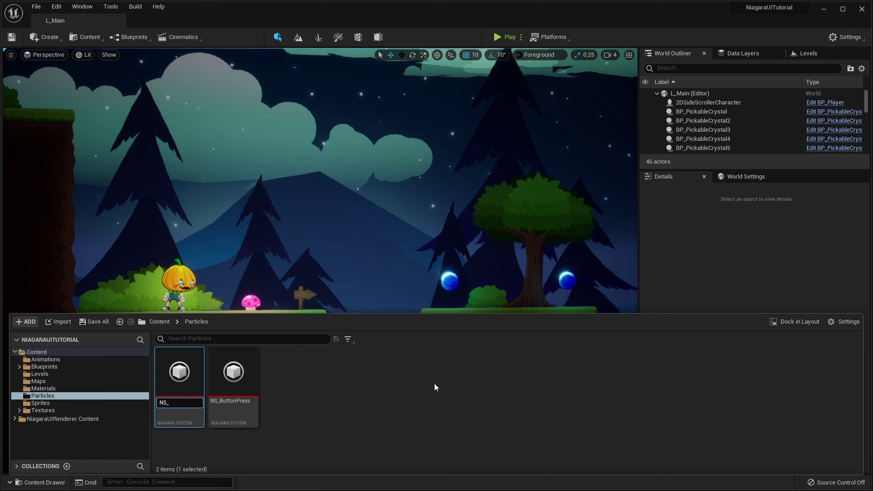
type("MouseTra")
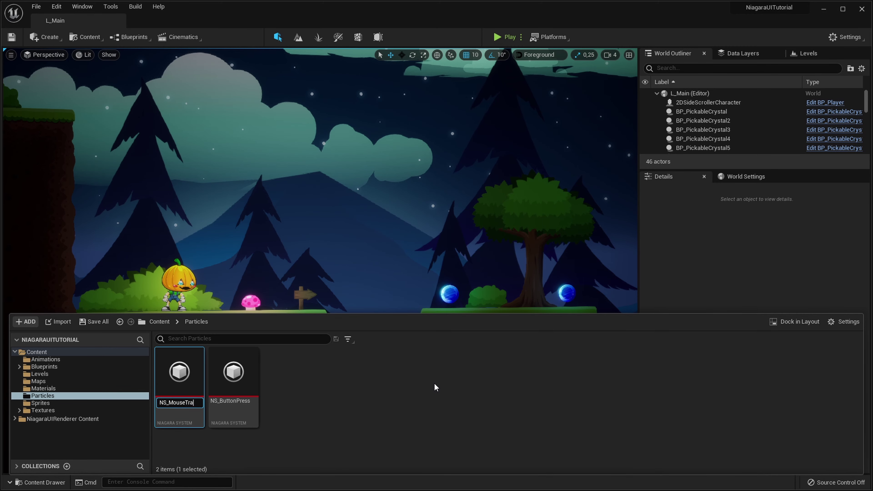
type("il")
key("Return")
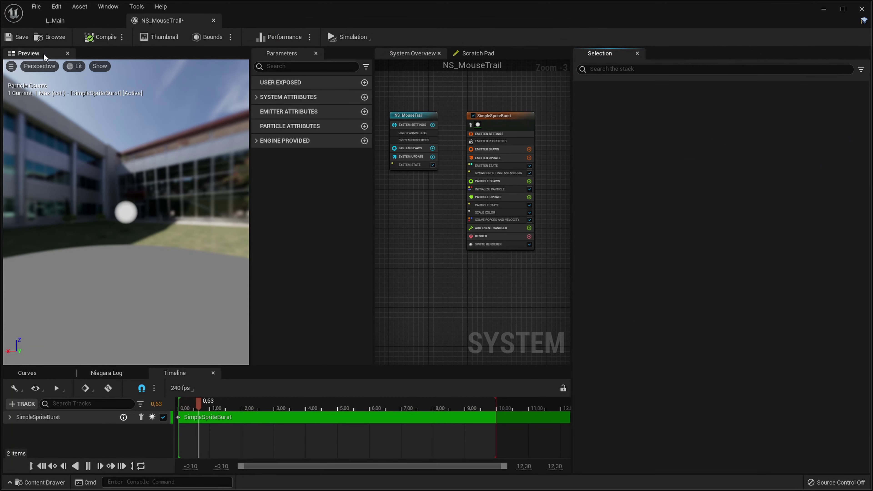
- Save the system and delete the emitter's instantaneous Spawn Burst module
left_click(14, 37)
scroll(488, 302, "up", 3)
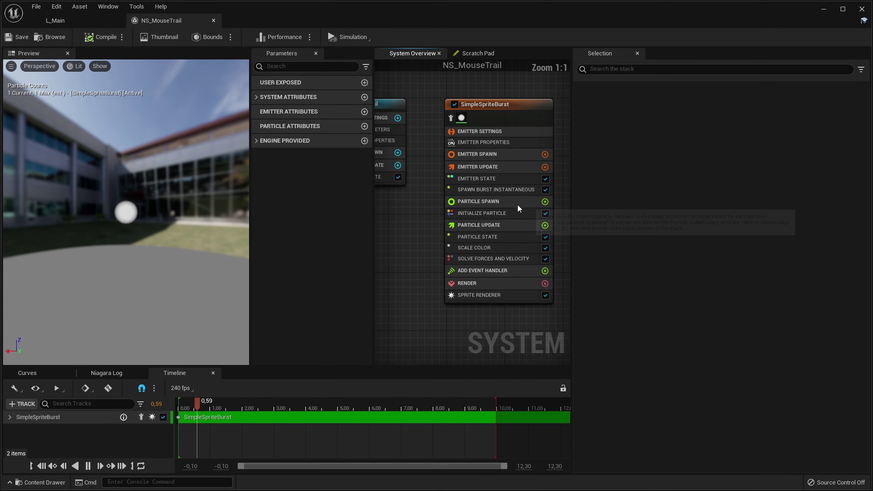
right_click_drag(472, 313, 437, 333)
left_click(453, 208)
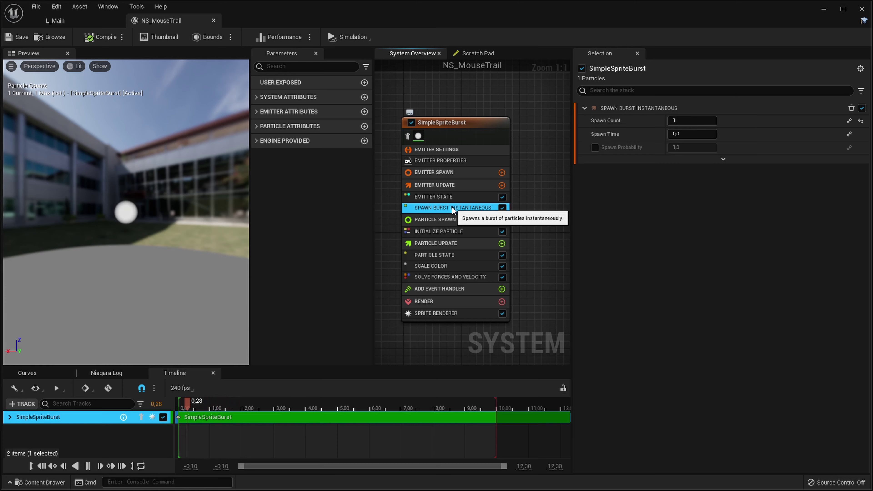
left_click_drag(452, 209, 467, 192)
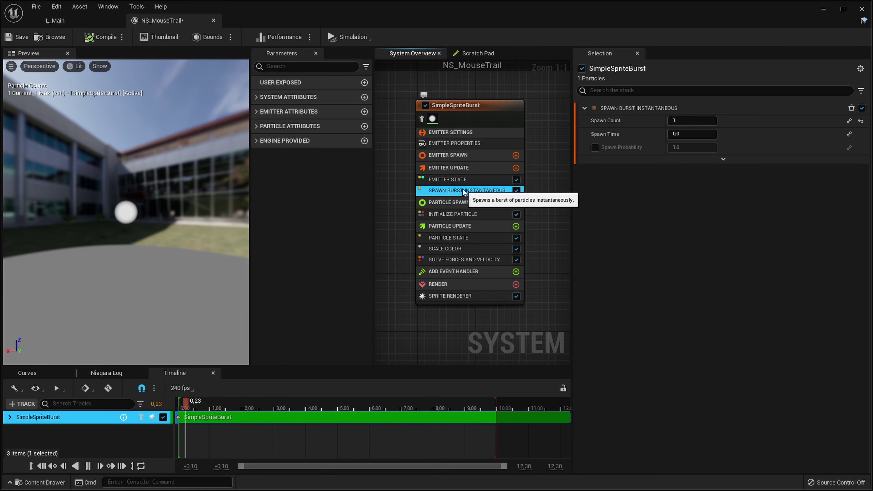
key("Delete")
- Add a Spawn Rate module to Emitter Update with SpawnRate 60
left_click(511, 168)
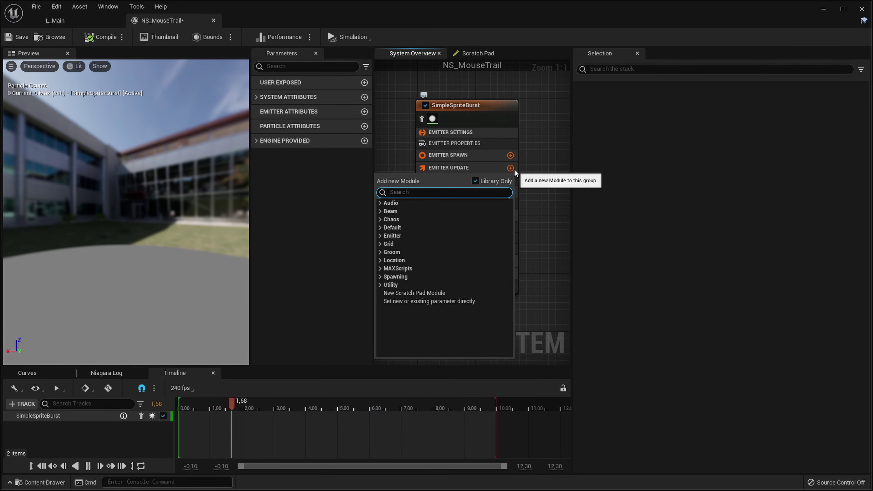
type("Spawn")
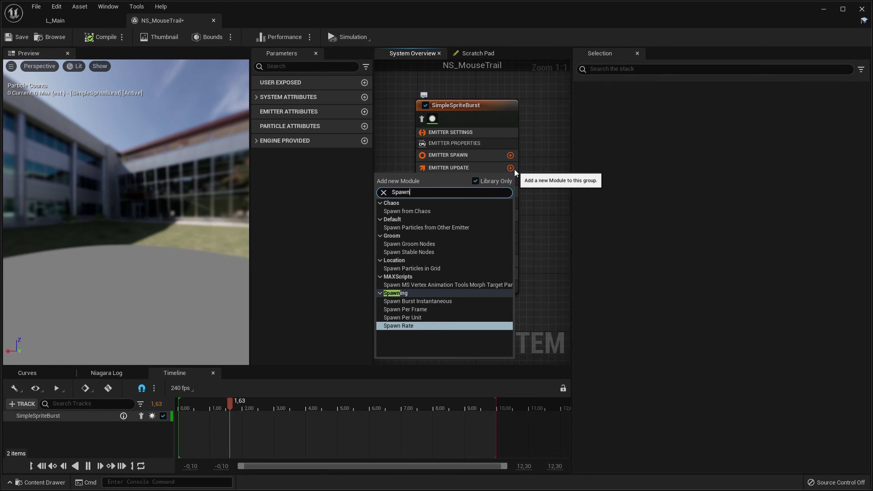
key("Up")
key("Down")
key("Return")
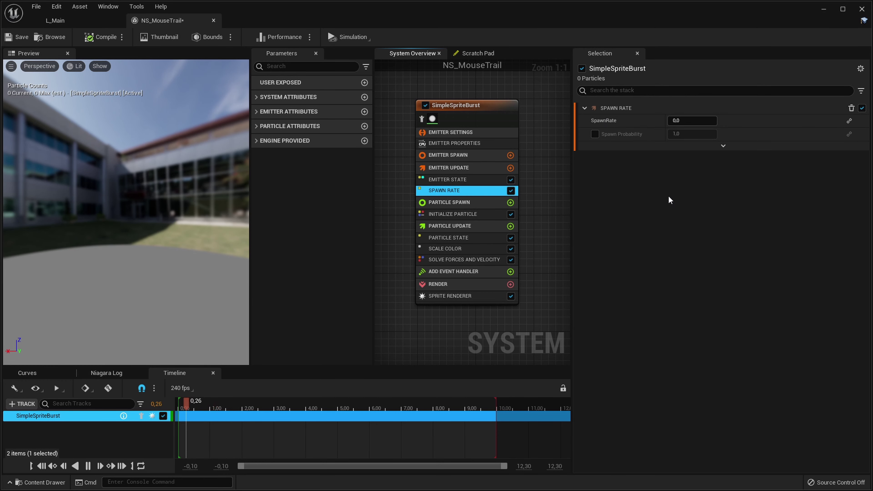
left_click(701, 121)
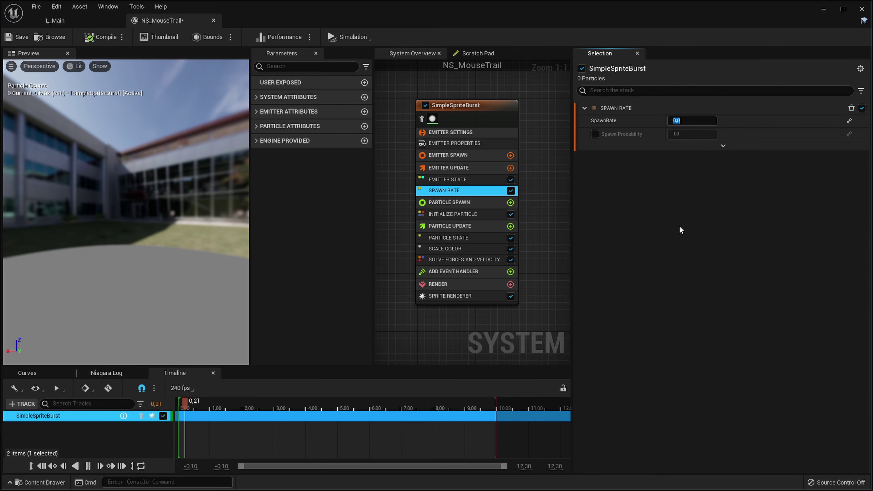
type("60")
key("Return")
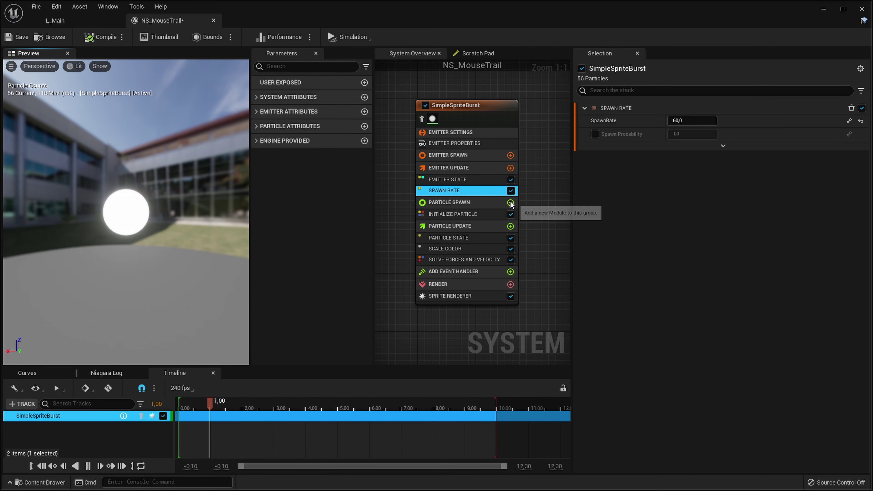
- Add a Sphere Location module to Particle Spawn with radius 10
left_click(470, 215)
left_click(511, 203)
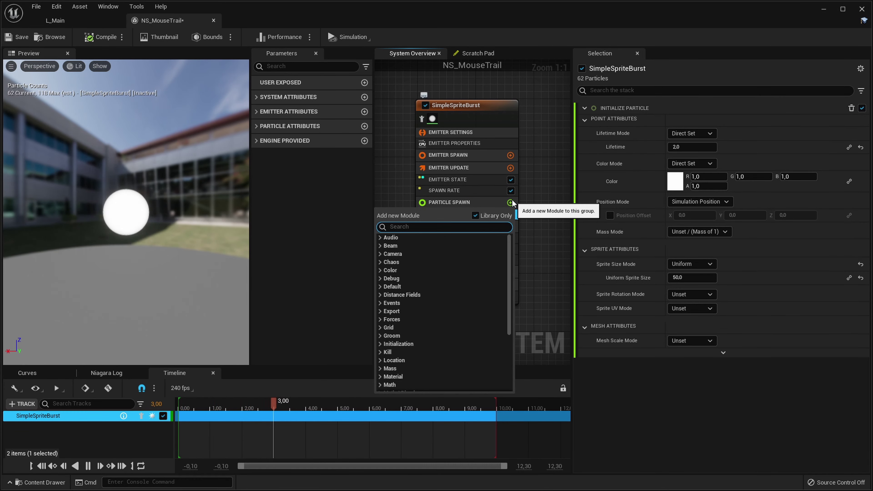
type("sphere")
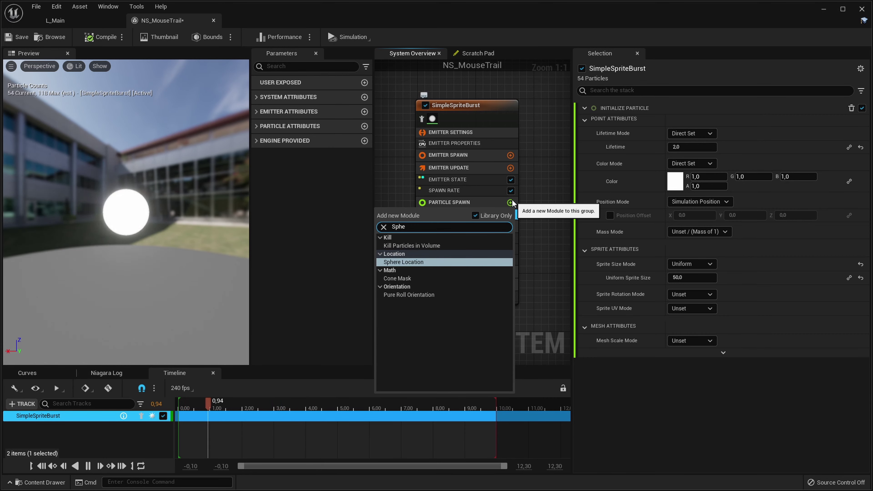
key("Return")
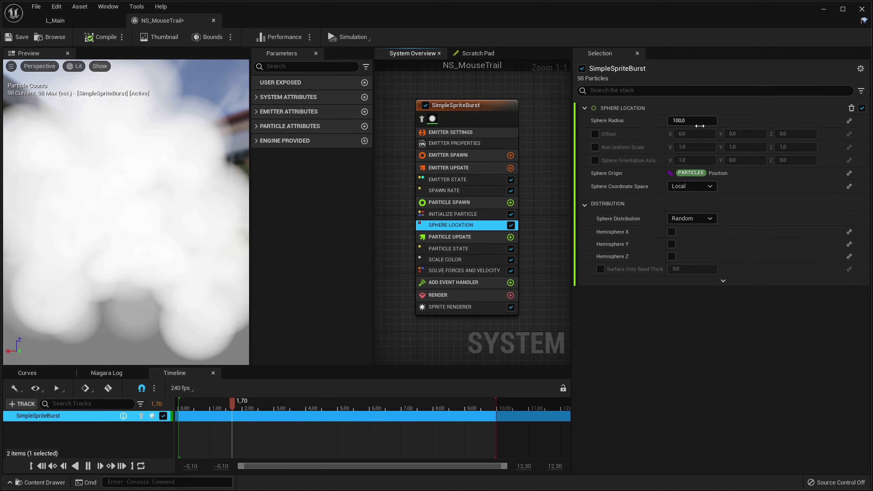
left_click(704, 124)
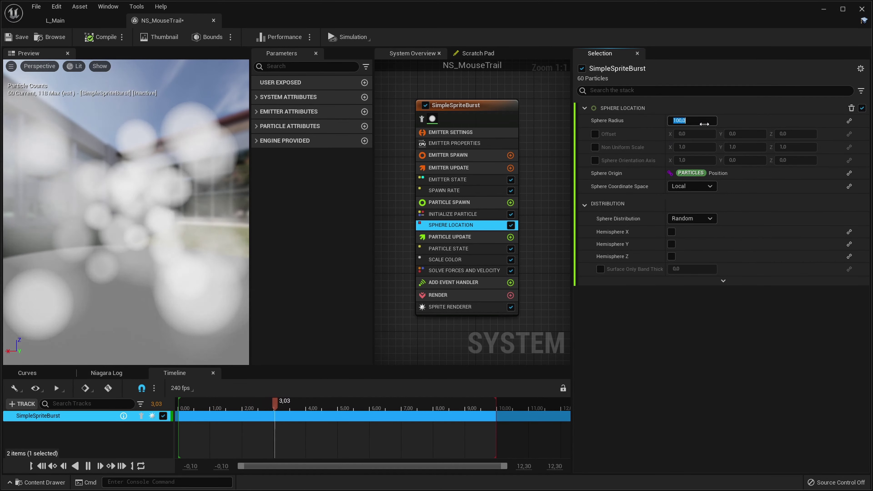
type("10")
- Set Initialize Particle's sprite size to Random Uniform, minimum 3.0, maximum 8.0
left_click(452, 214)
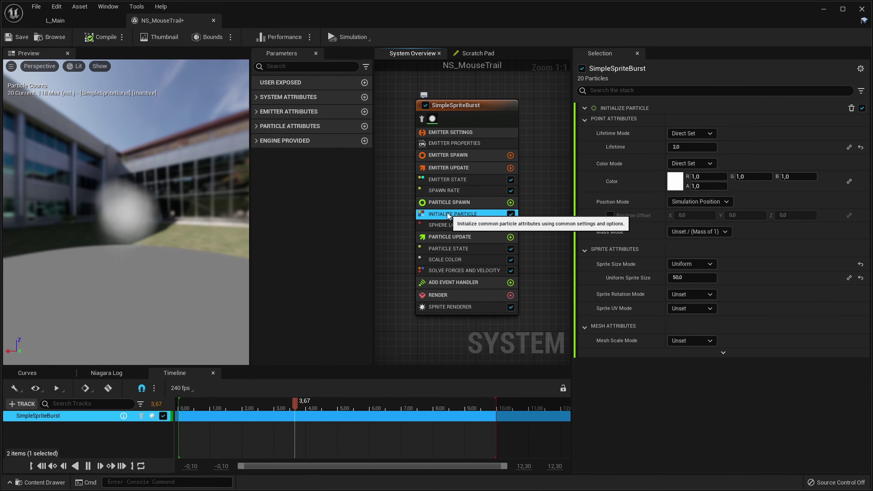
left_click(690, 265)
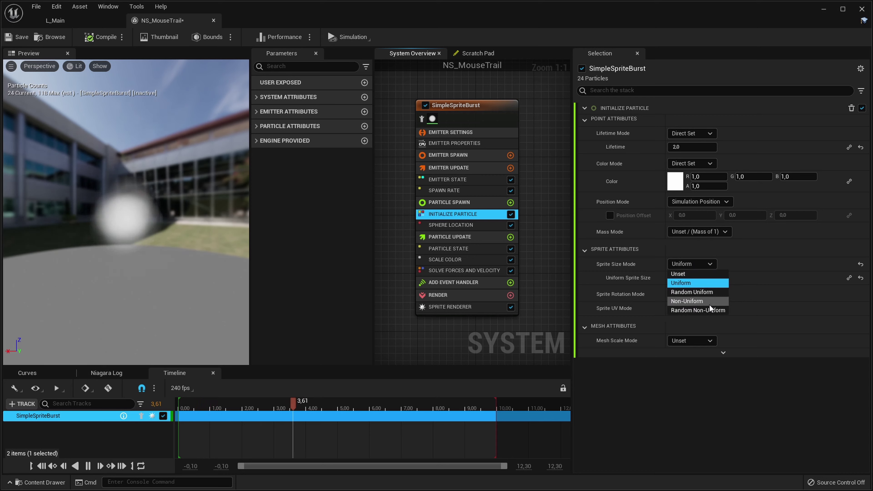
left_click(694, 291)
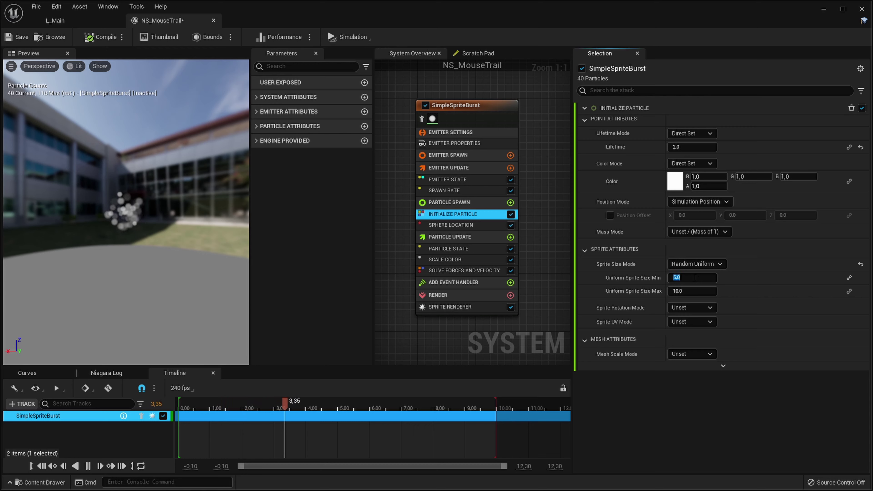
left_click_drag(694, 278, 684, 289)
left_click_drag(171, 230, 146, 225)
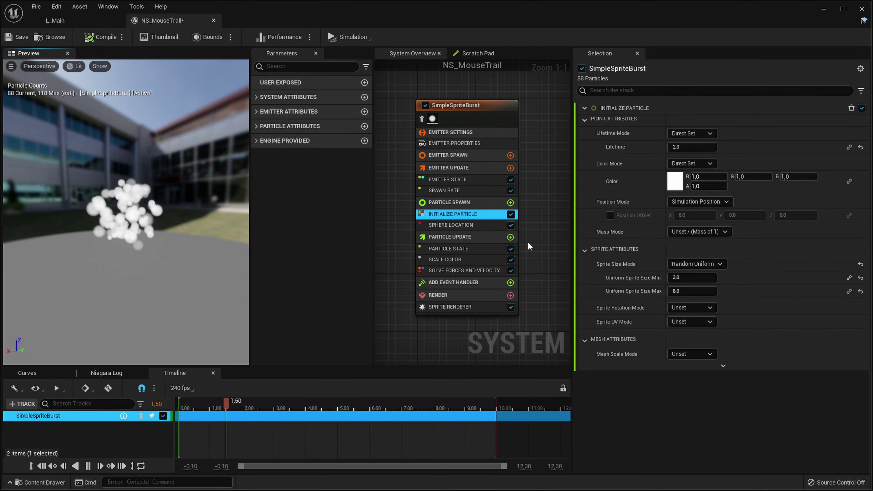
- Add an Add Velocity from Point module to Particle Spawn
left_click(461, 225)
left_click(510, 202)
type("add")
key("Down")
key("Return")
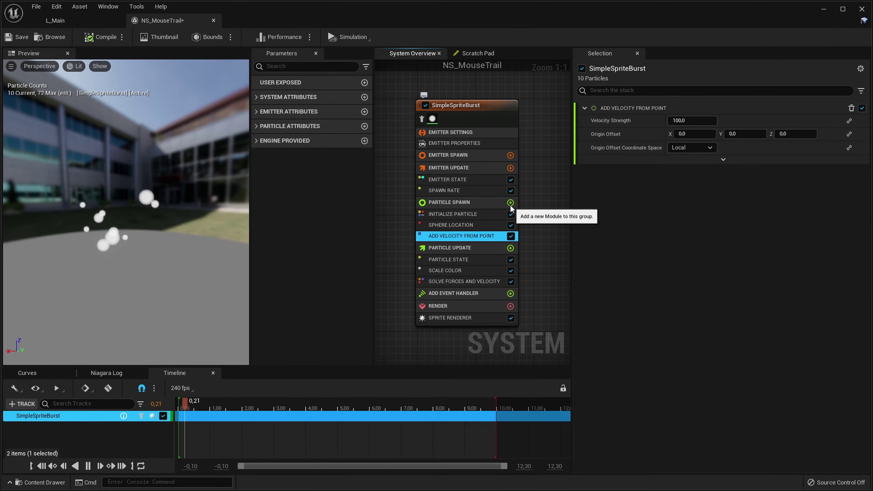
left_click(117, 248)
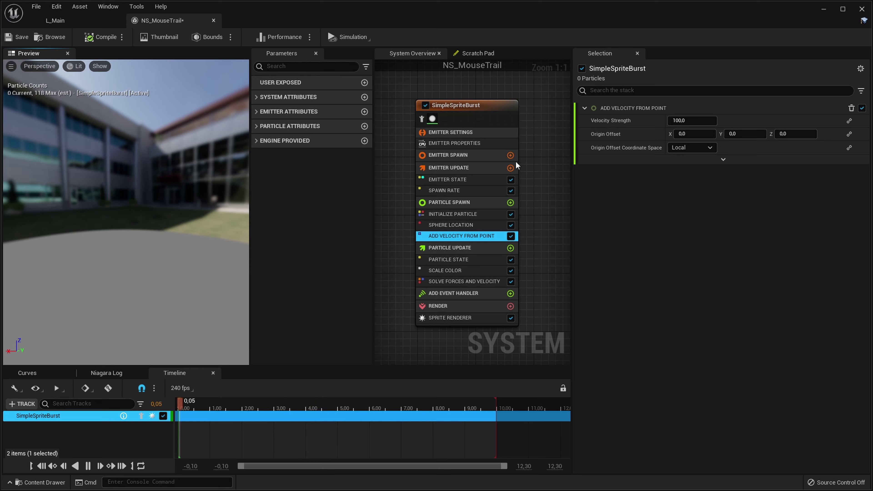
- Set the Emitter State's Loop Duration Mode to Infinite
left_click(443, 179)
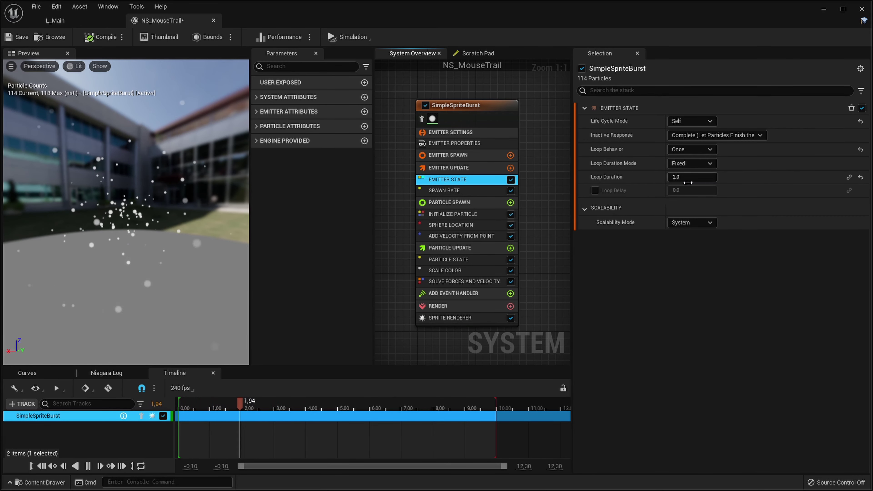
left_click(693, 167)
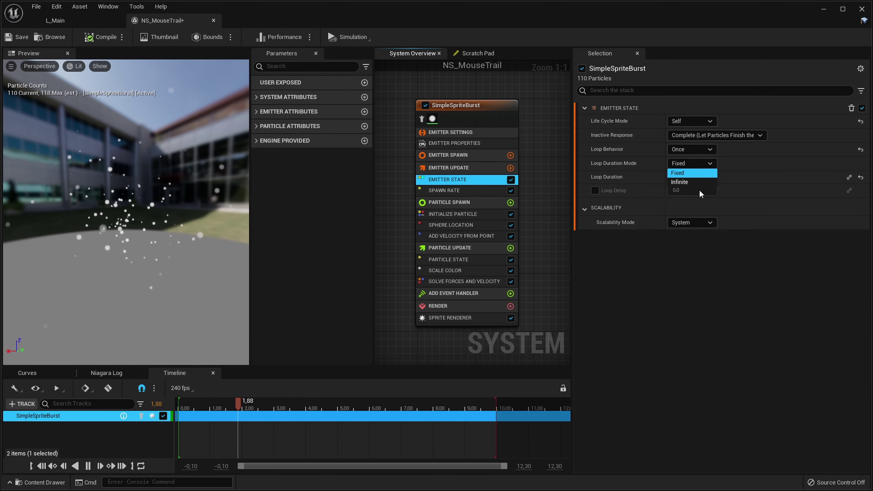
left_click(684, 181)
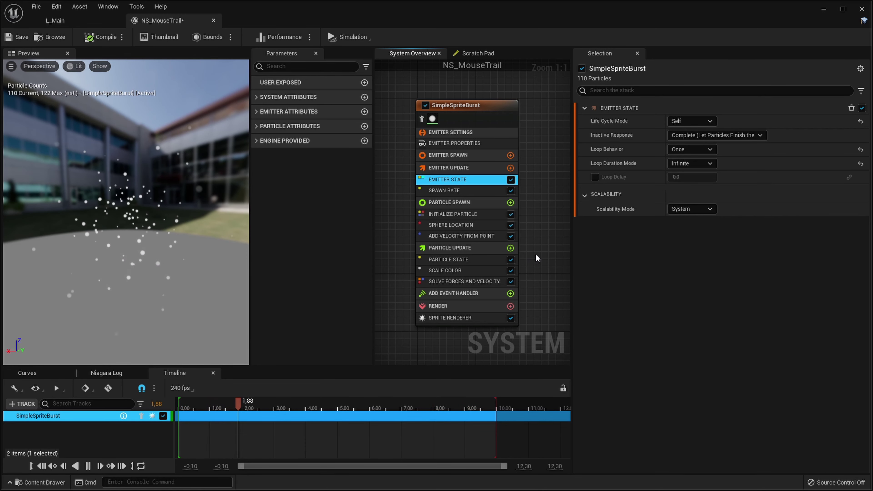
right_click_drag(521, 255, 542, 258)
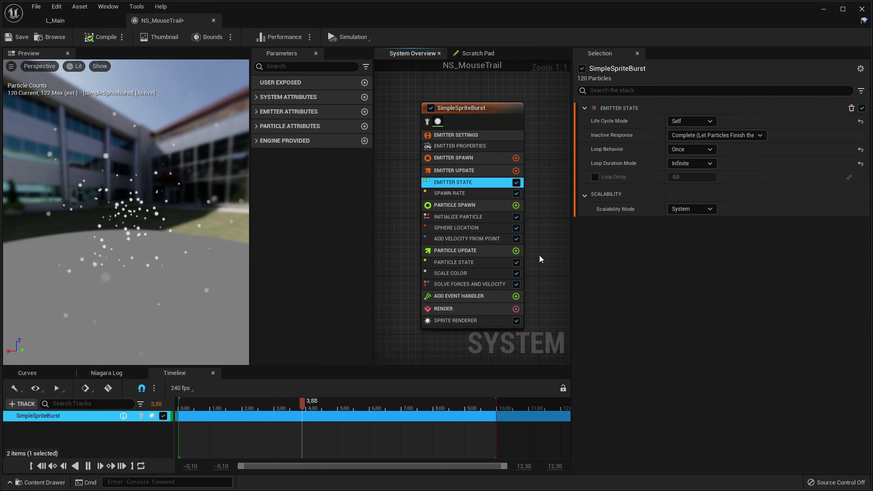
- Switch Initialize Particle's colour mode to Random Range with a saturated blue minimum colour
left_click(491, 221)
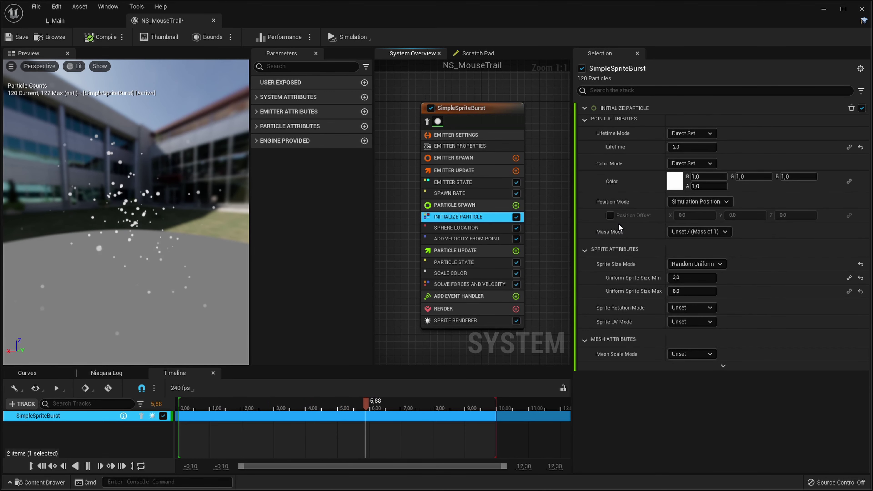
right_click_drag(560, 220, 552, 217)
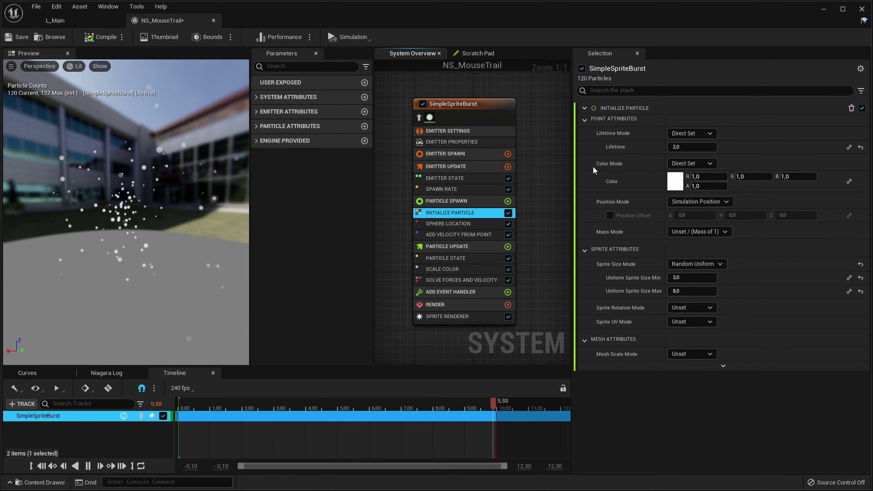
left_click(692, 165)
left_click(689, 192)
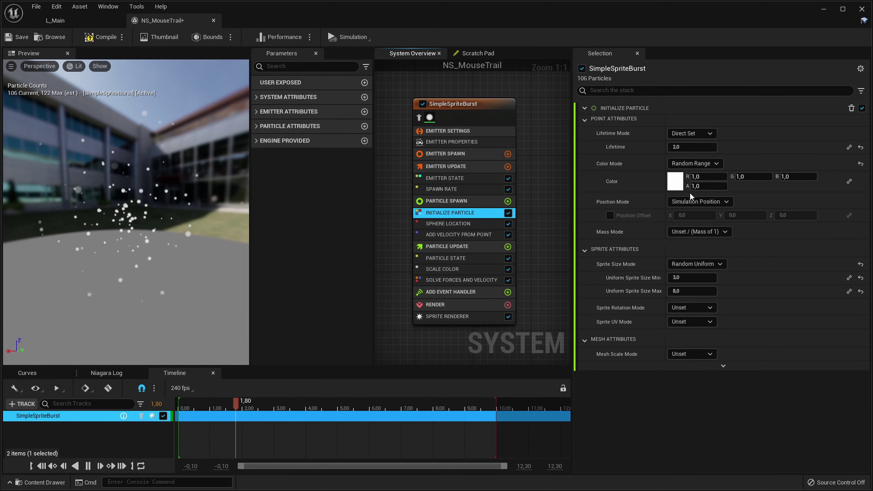
left_click(675, 179)
left_click(514, 262)
left_click_drag(514, 262, 502, 243)
left_click_drag(609, 314, 609, 226)
left_click(611, 423)
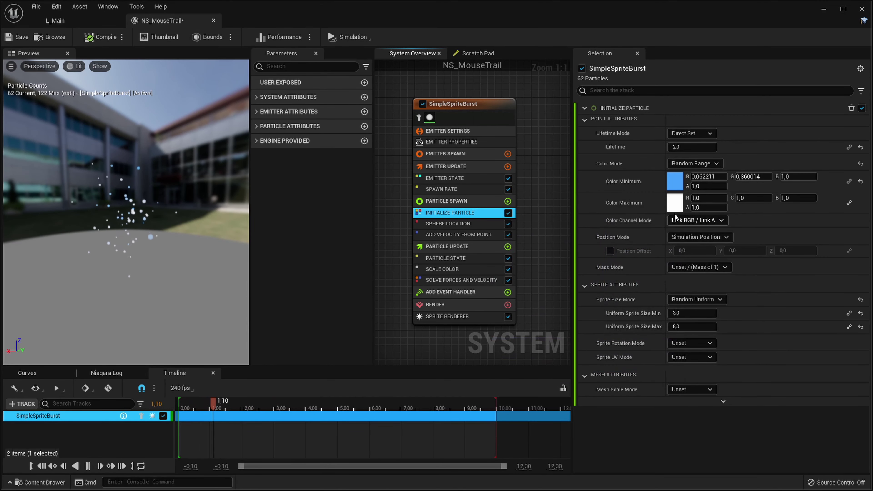
- Set the Random Range maximum colour to a light blue
left_click(675, 202)
left_click(694, 284)
left_click_drag(694, 284, 696, 283)
left_click(695, 277)
left_click(807, 445)
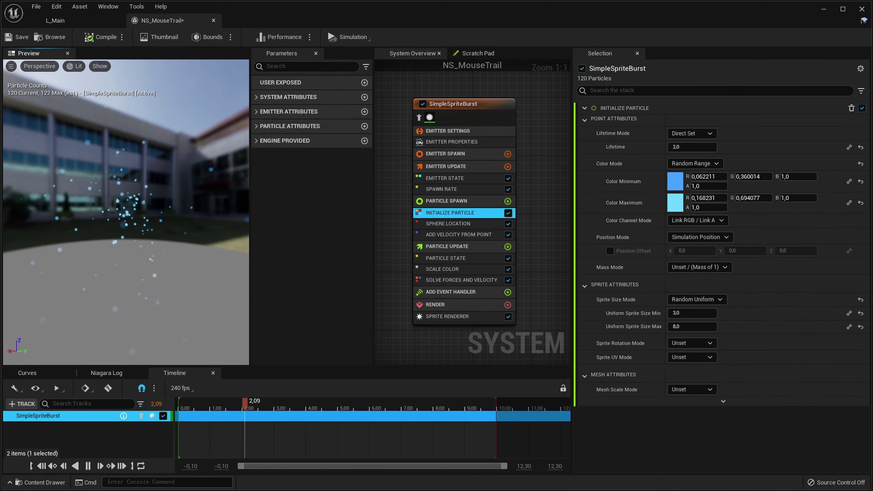
- Give the minimum colour alpha 0,6 and the maximum colour alpha 0,8
left_click(675, 189)
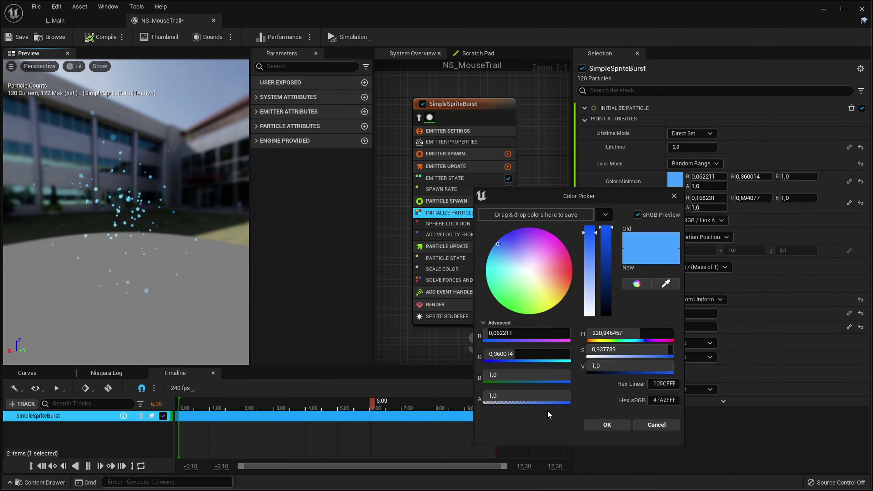
left_click(529, 399)
type("0,6")
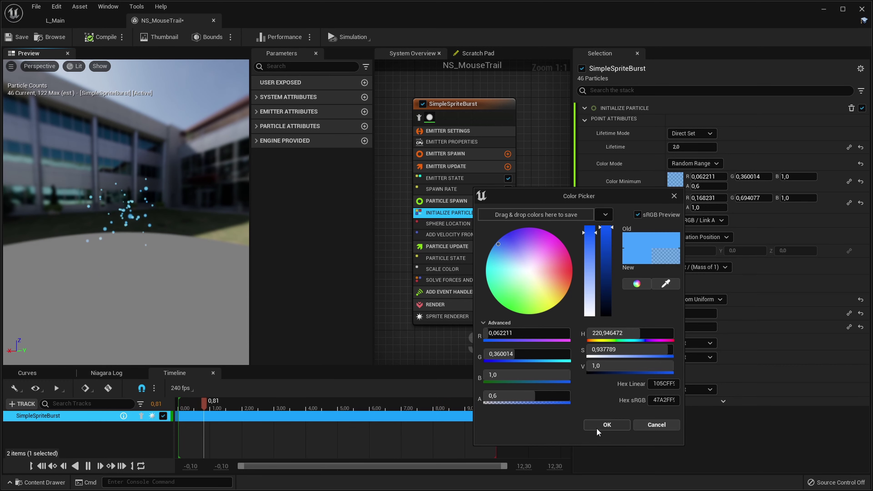
left_click(607, 425)
left_click(674, 202)
left_click(519, 410)
type("0,8")
key("Return")
left_click(608, 440)
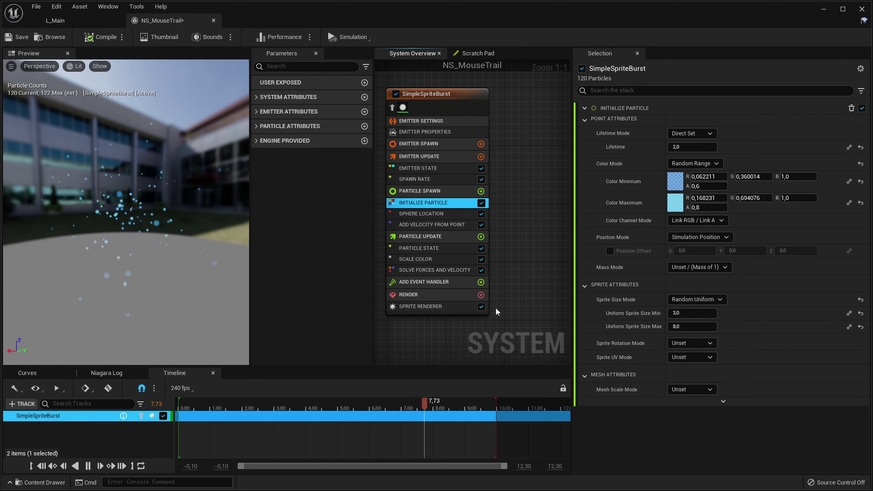
- Add Curl Noise Force to Particle Update, placed above Solve Forces And Velocity
left_click(443, 260)
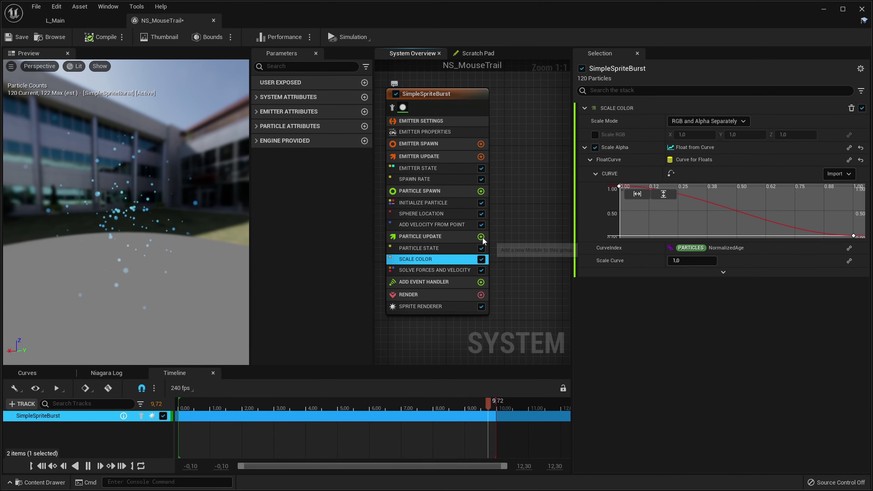
left_click(481, 236)
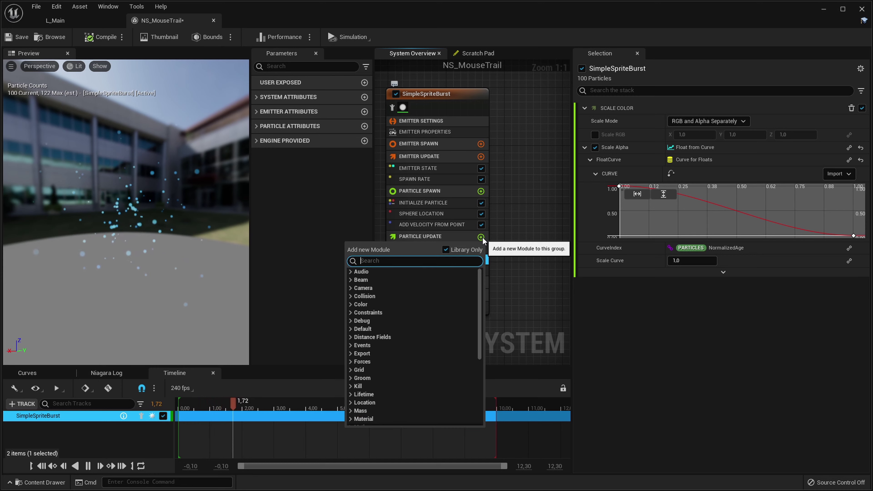
type("curl")
key("Return")
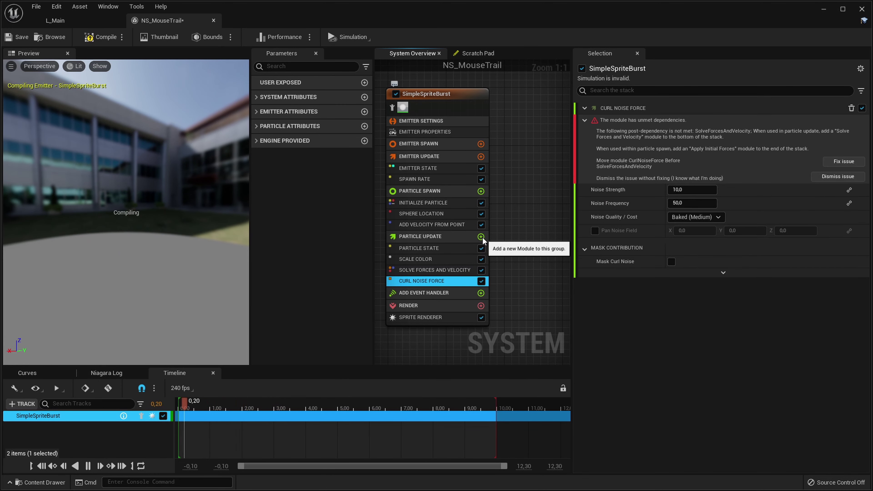
left_click_drag(423, 281, 442, 269)
left_click_drag(188, 235, 385, 172)
- Set the curl noise strength to 800 and frequency to 10
left_click_drag(676, 120, 684, 120)
type("0")
key("Return")
type("800")
key("Return")
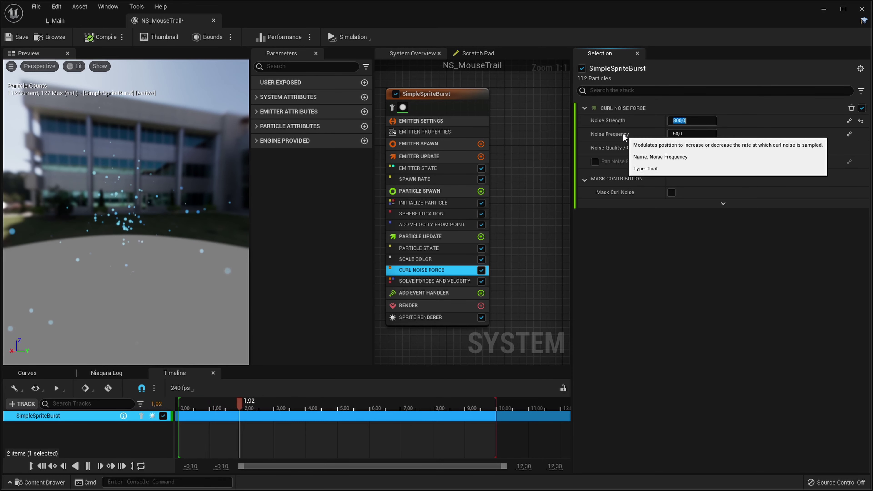
left_click_drag(707, 135, 694, 135)
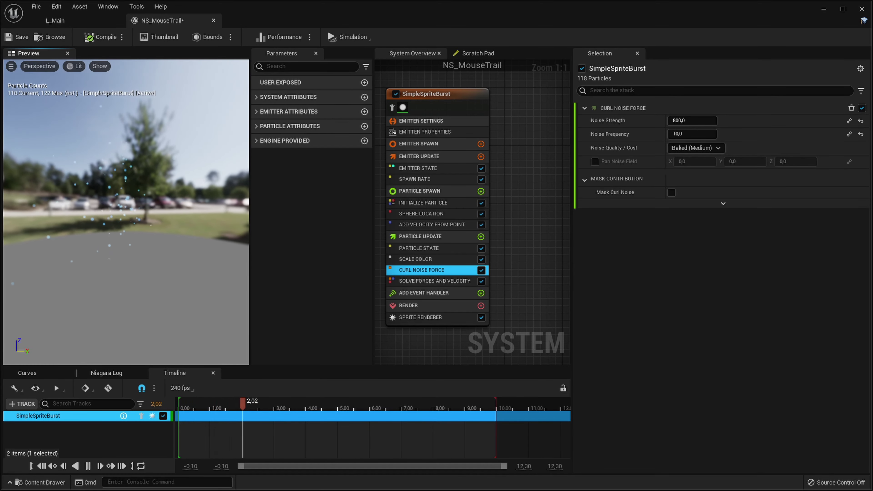
- Add a Drag module of 5.0 to Particle Update, above Solve Forces And Velocity
left_click(481, 237)
type("drag")
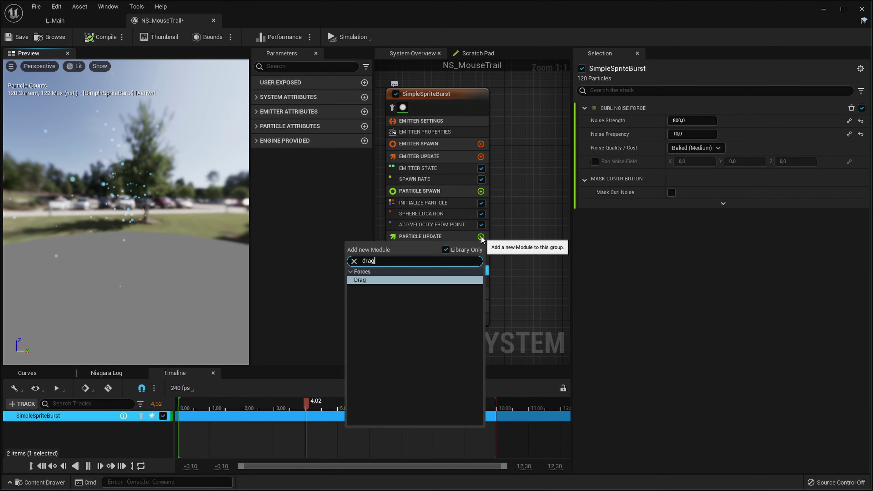
key("Return")
left_click_drag(416, 292, 433, 281)
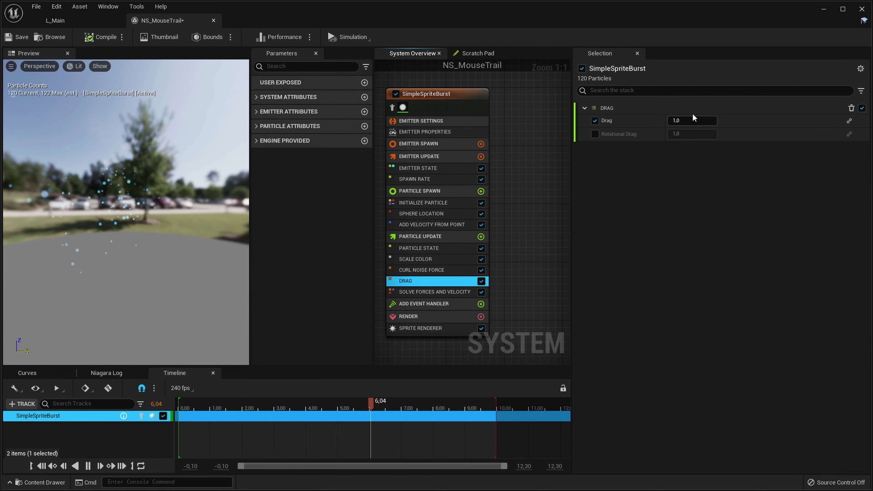
left_click(689, 119)
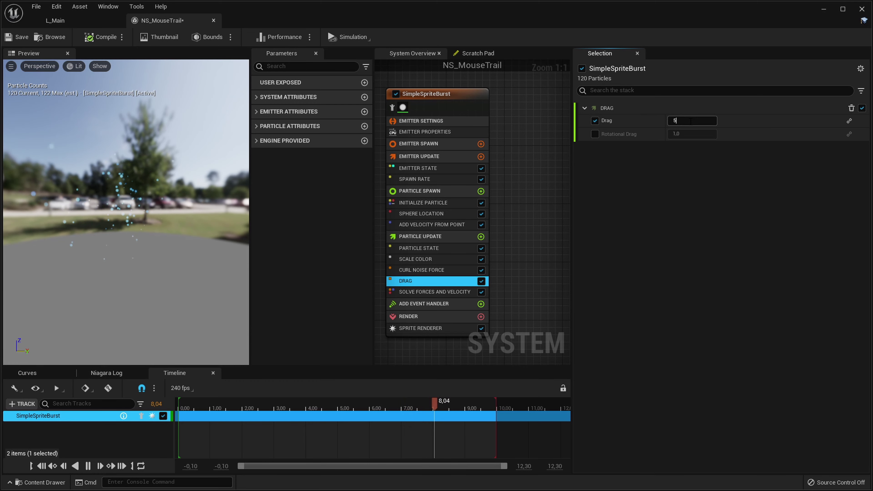
mouse_move(108, 247)
left_mouse_down()
mouse_move(155, 244)
mouse_move(103, 245)
left_mouse_up()
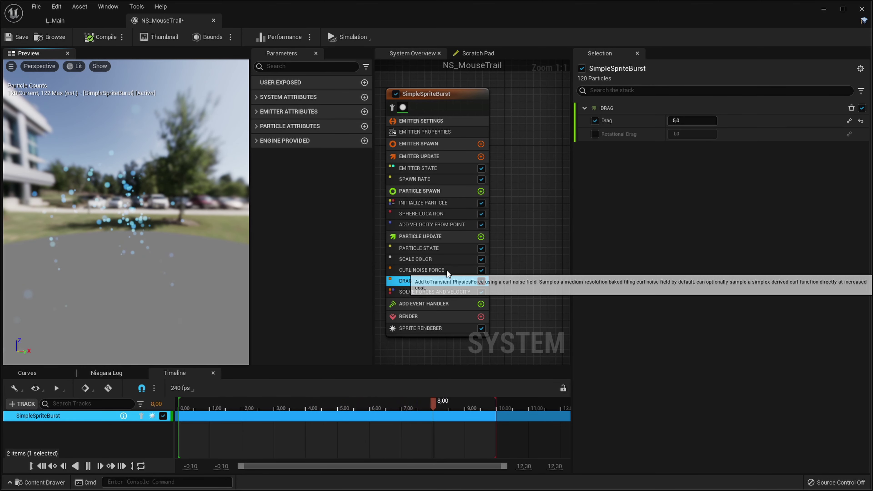
- Enable Pan Noise Field on Curl Noise Force with Z 1.0, then bring up the Content Drawer
left_click(420, 269)
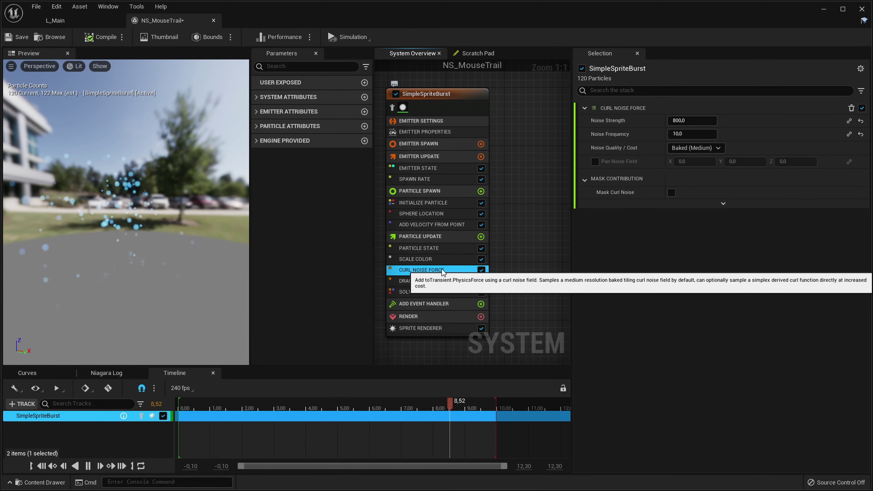
left_click(594, 161)
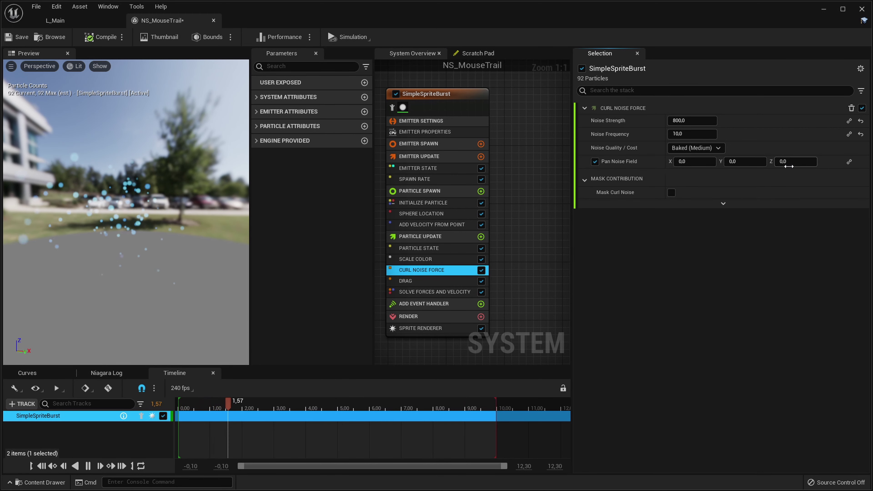
left_click(788, 166)
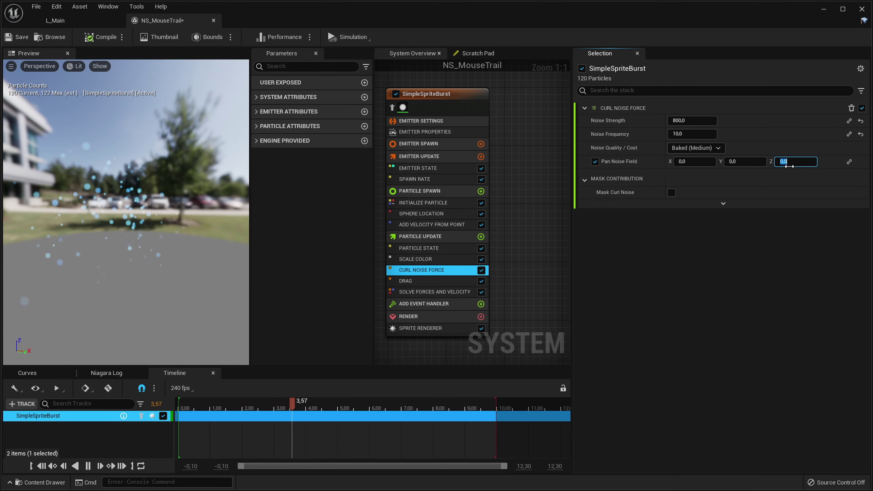
type("1")
key("Return")
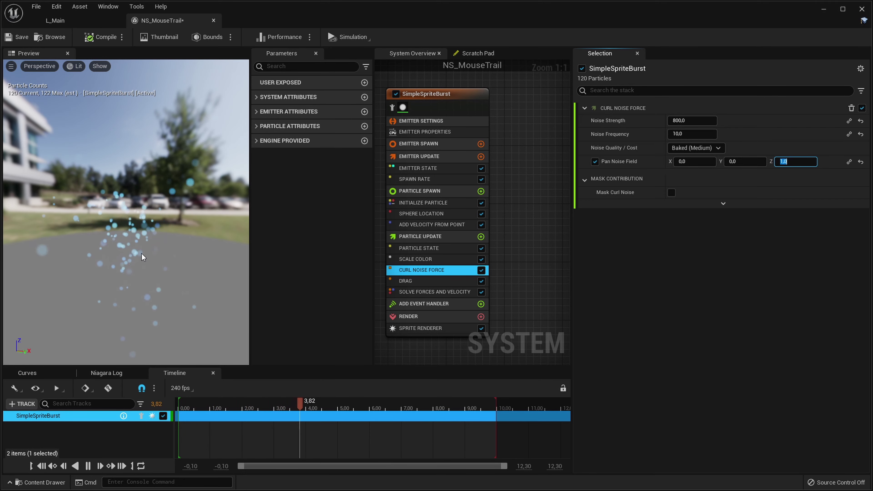
left_click_drag(123, 179, 207, 158)
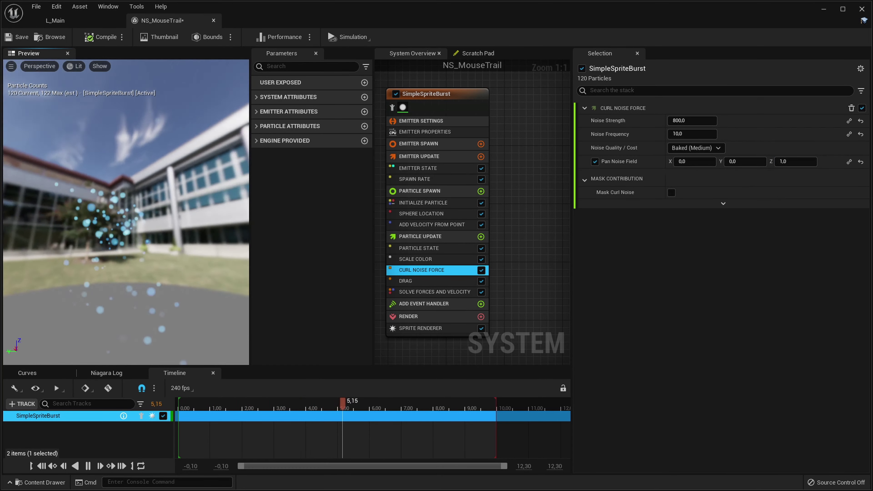
key("ctrl+space")
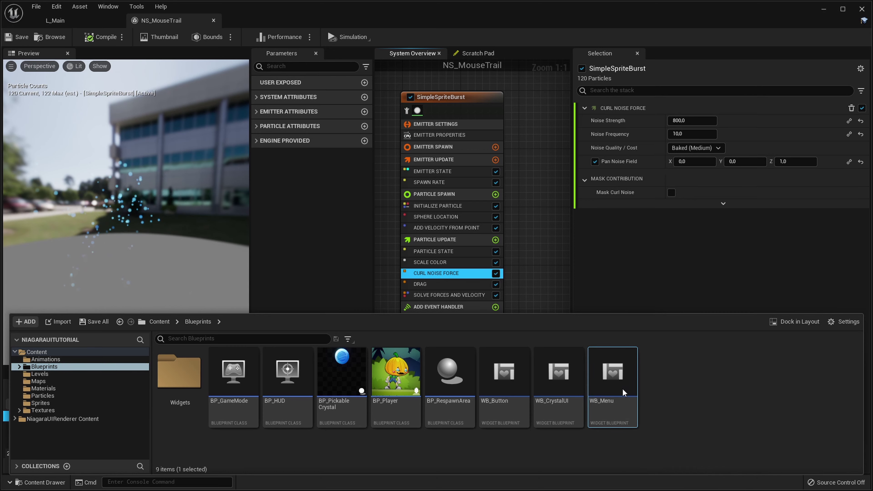
- Open WB_Menu and drag a Niagara System Widget from the Palette onto its Canvas Panel
double_click(621, 388)
right_click_drag(333, 316, 321, 314)
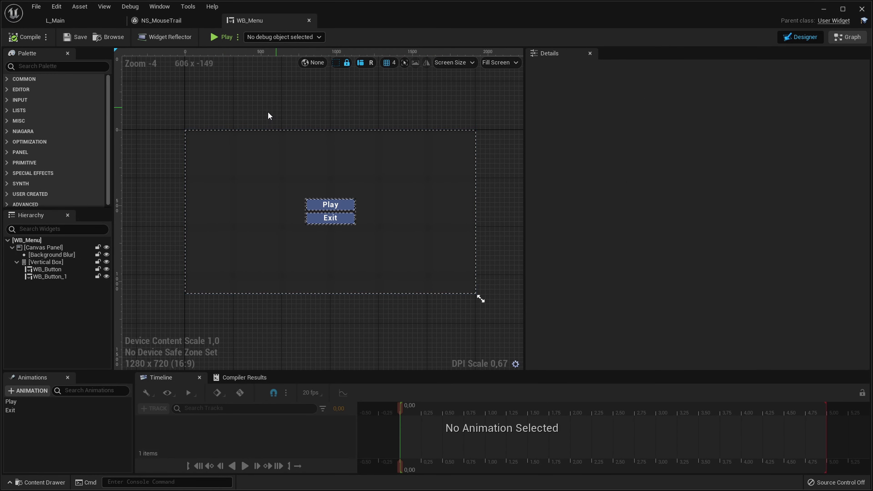
scroll(271, 266, "up", 1)
scroll(268, 270, "down", 1)
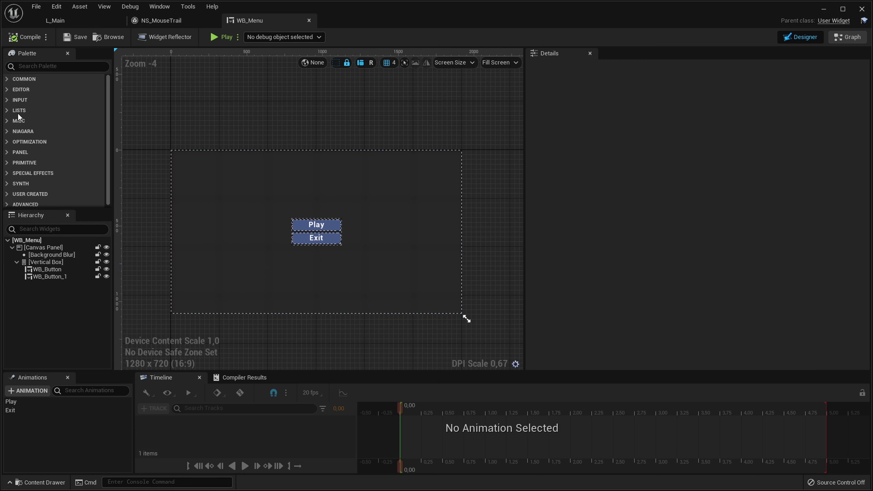
scroll(19, 114, "down", 1)
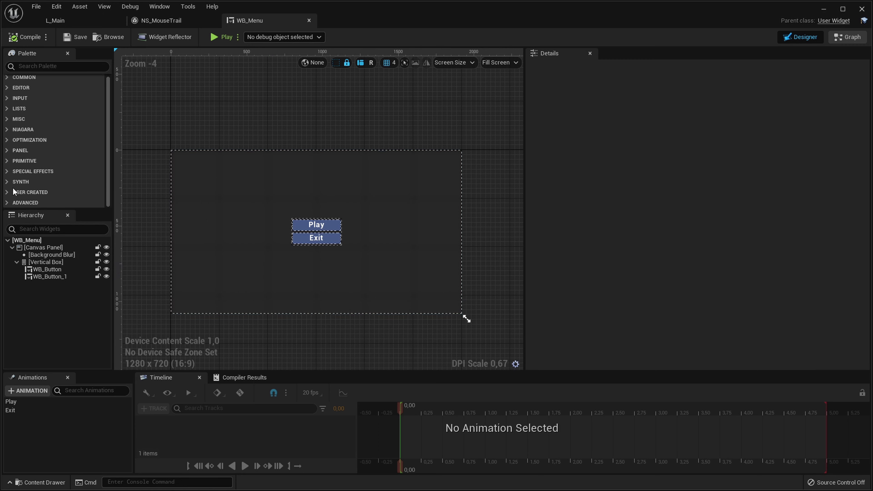
left_click(6, 130)
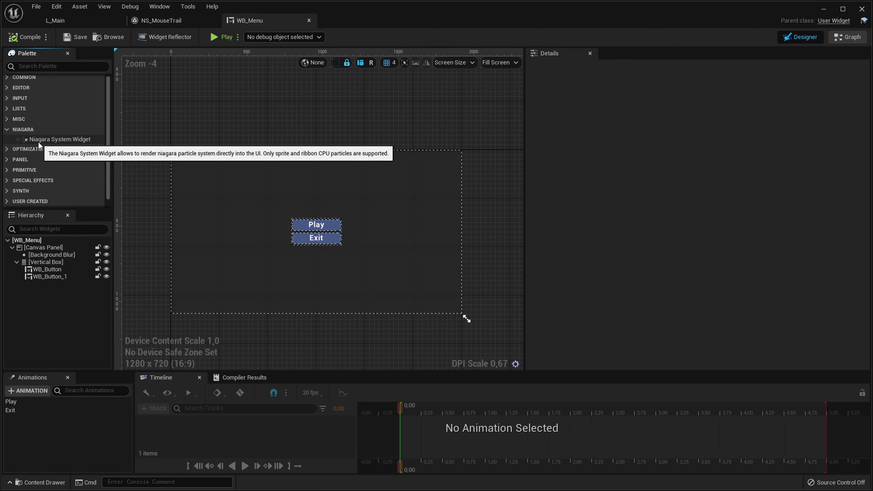
left_click_drag(38, 142, 59, 259)
scroll(247, 283, "up", 8)
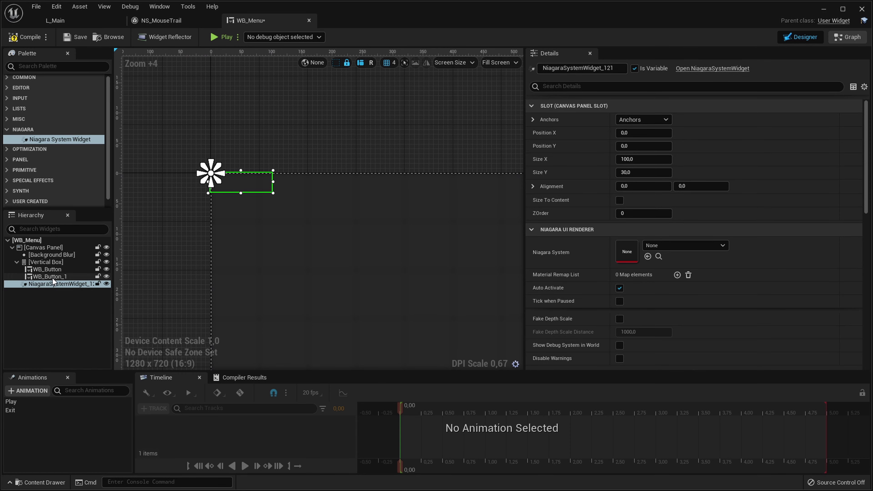
- Set the Niagara System Widget's Size X and Size Y both to 20
scroll(384, 230, "up", 2)
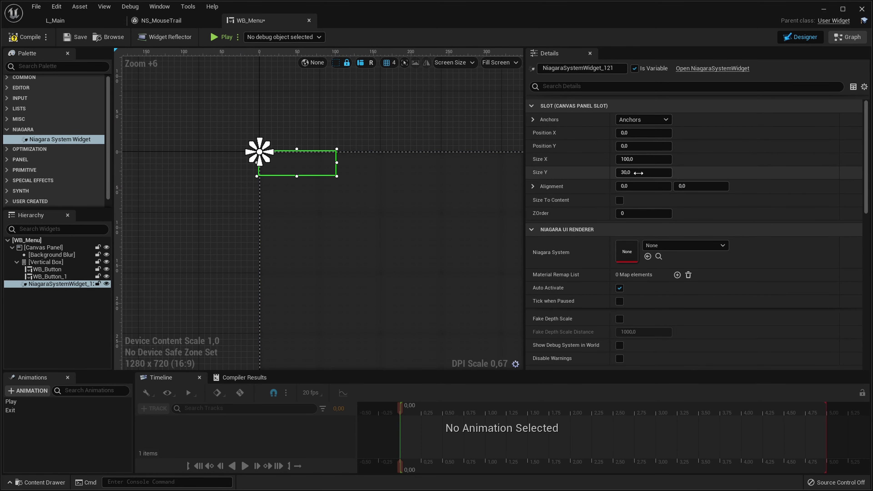
left_click(646, 159)
type("20")
left_click(647, 172)
type("20")
key("Return")
scroll(343, 208, "up", 9)
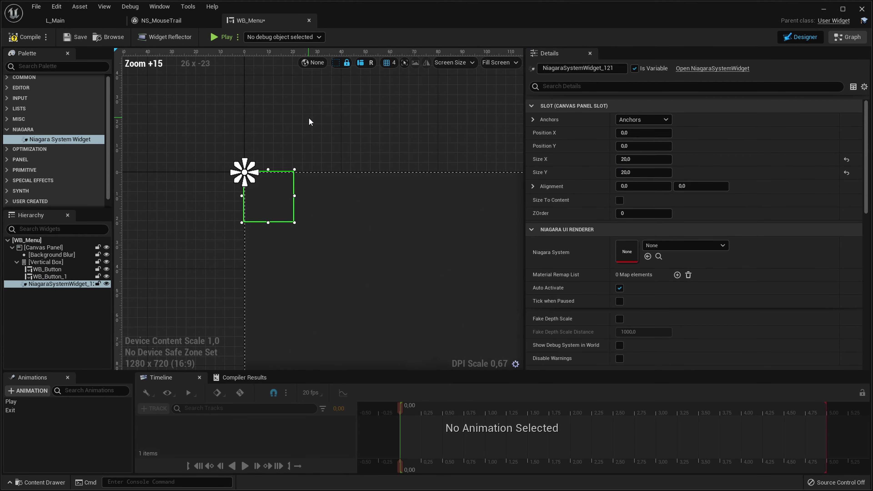
scroll(287, 151, "up", 5)
scroll(294, 198, "down", 13)
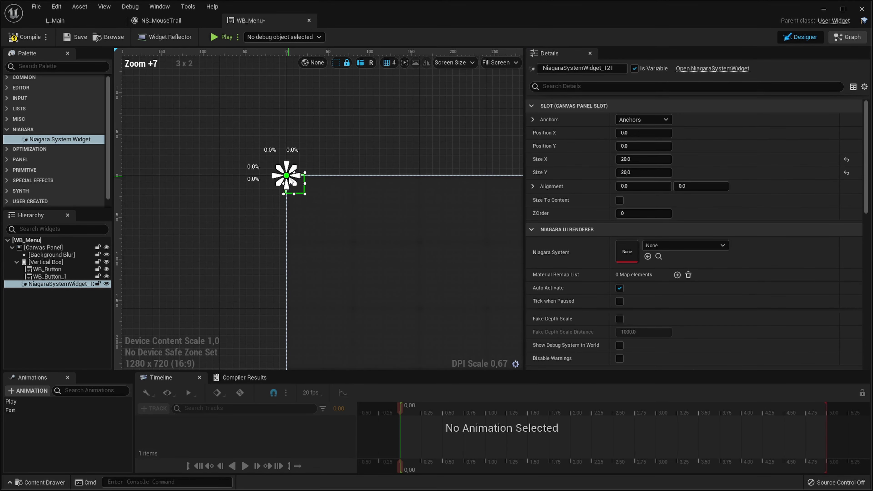
scroll(264, 175, "up", 13)
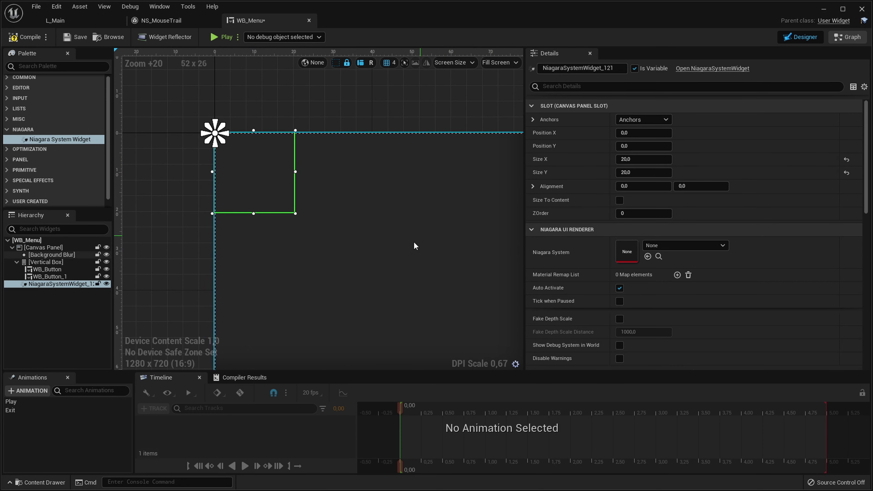
scroll(366, 252, "down", 17)
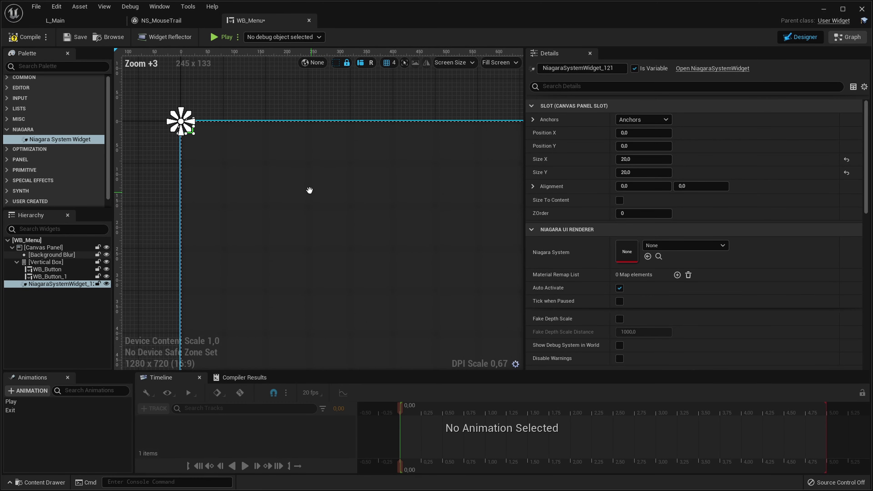
- Assign NS_MouseTrail as the Niagara widget's particle system
left_click(675, 246)
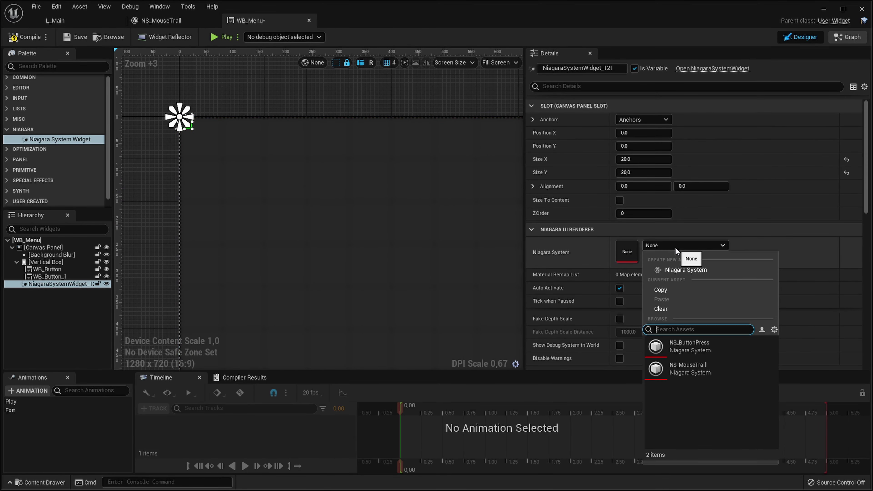
left_click(697, 371)
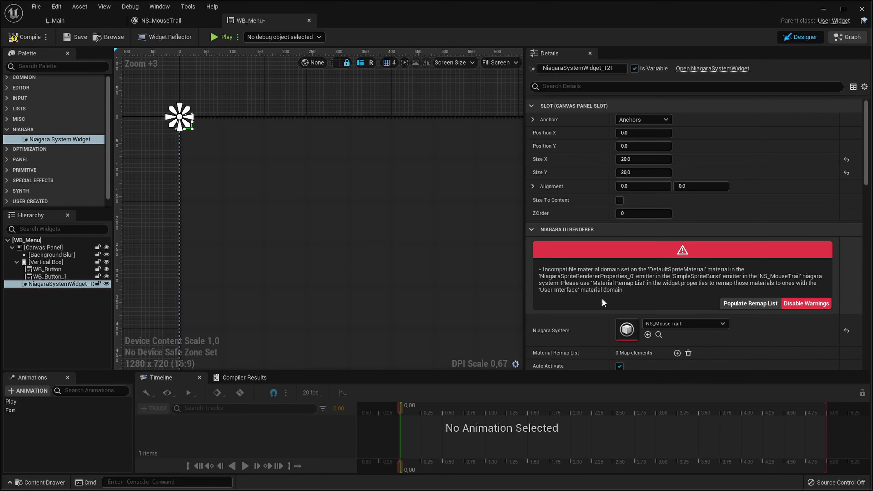
scroll(647, 296, "down", 5)
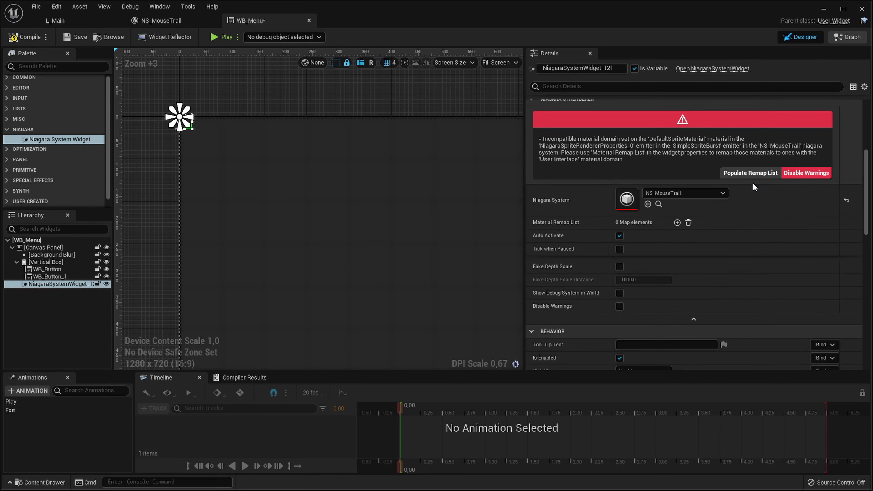
- Add a material remap entry and map the DefaultSprite material to M_P_Glow_UI
left_click(739, 175)
left_click(671, 237)
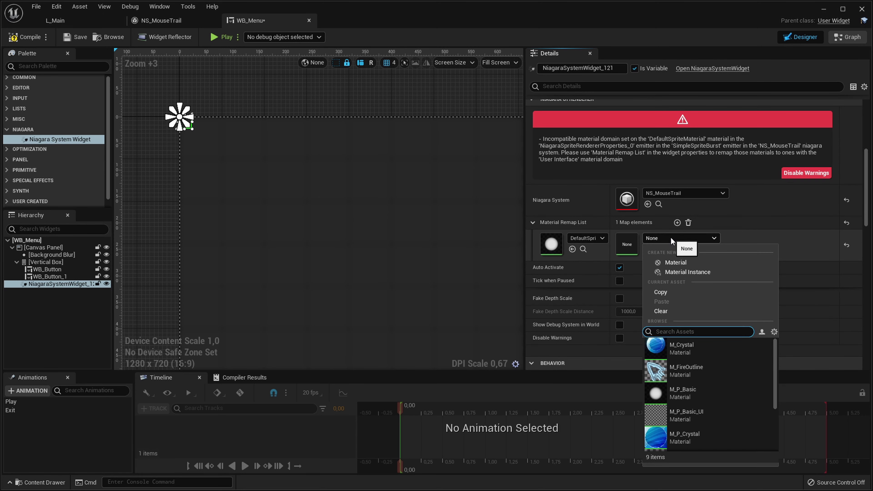
type("Glow")
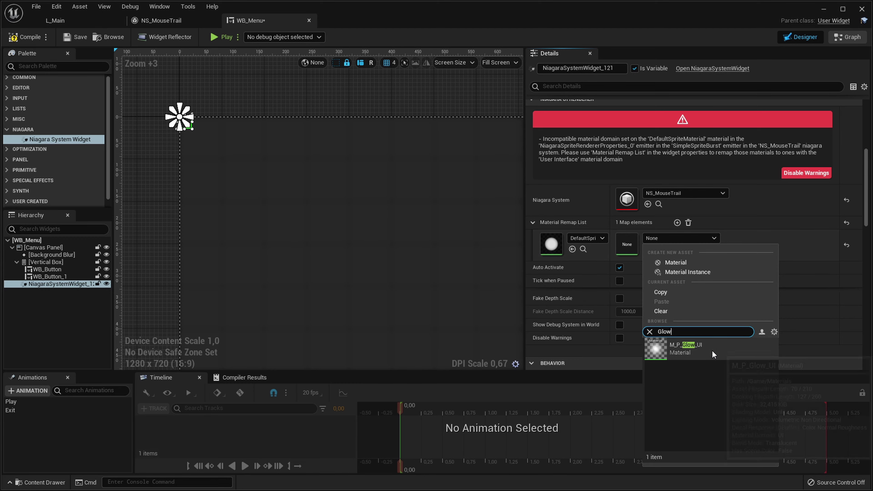
left_click(658, 350)
scroll(269, 237, "up", 4)
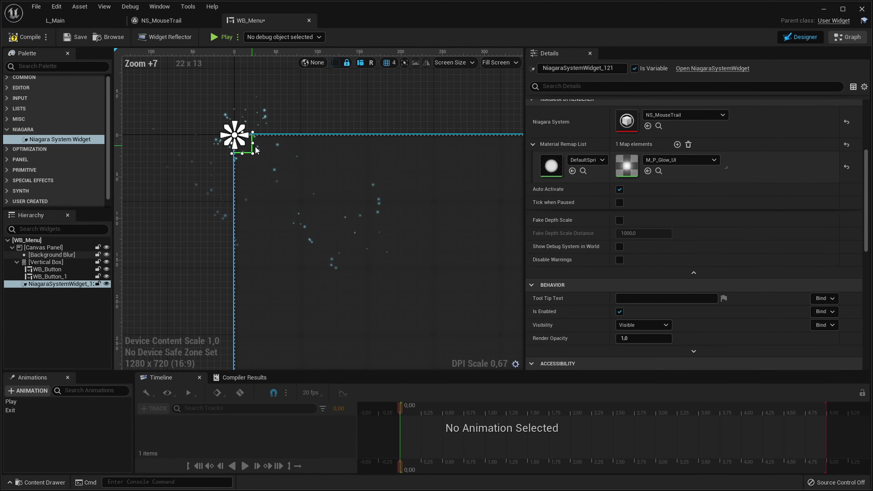
- Reselect the Background Blur and Niagara widgets on the canvas, then compile WB_Menu
left_click(231, 138)
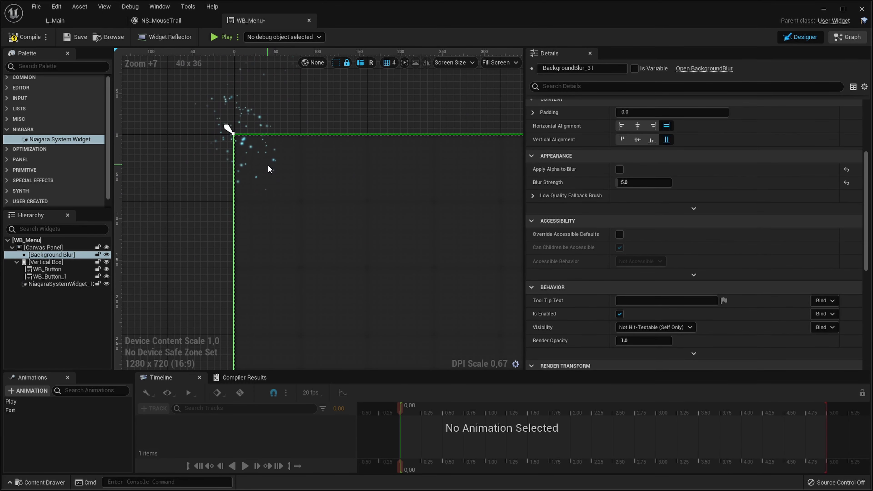
left_click(247, 145)
scroll(558, 200, "up", 3)
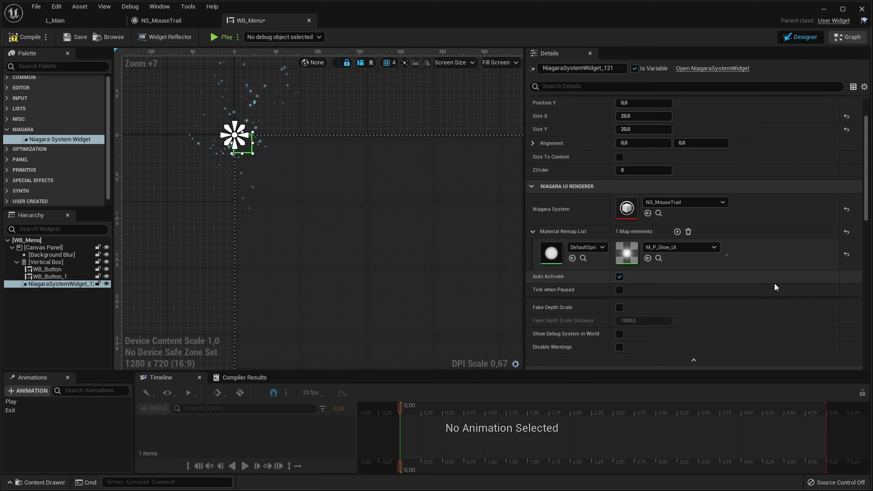
right_click_drag(316, 248, 286, 227)
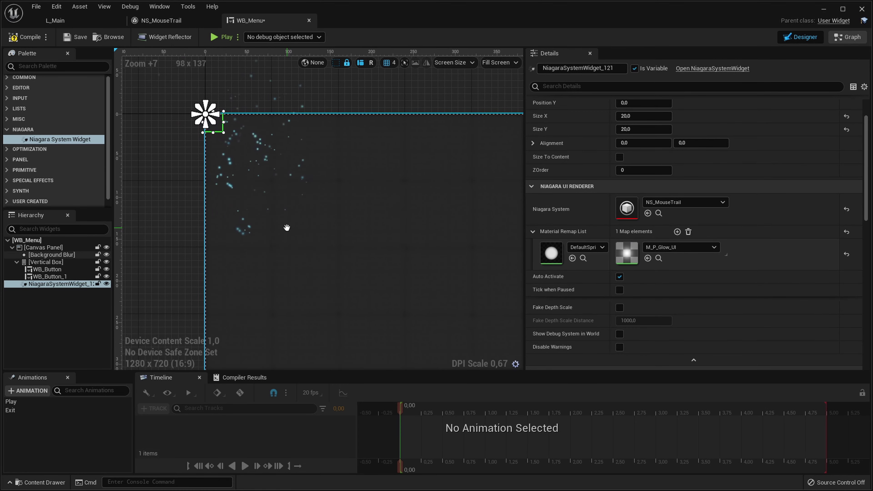
scroll(259, 166, "down", 5)
left_click(259, 166)
left_click(24, 37)
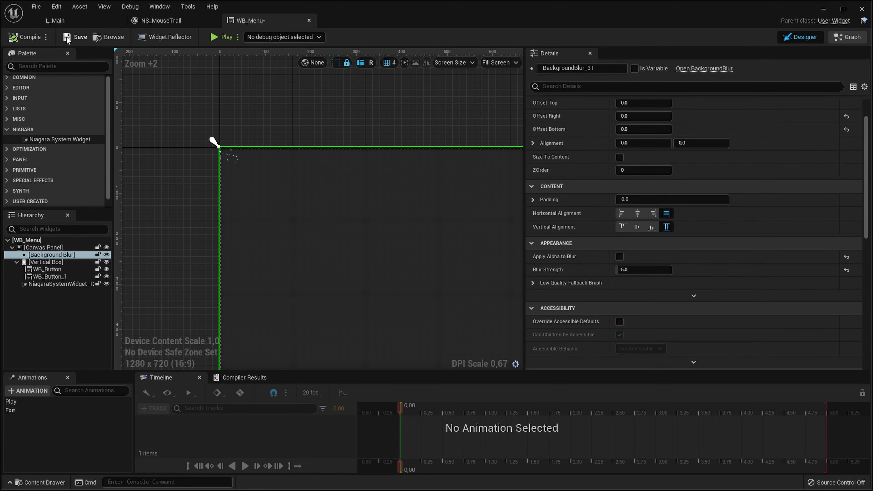
- Play-test the menu in the L_Main level, then stop the session
left_click(67, 16)
left_click(502, 36)
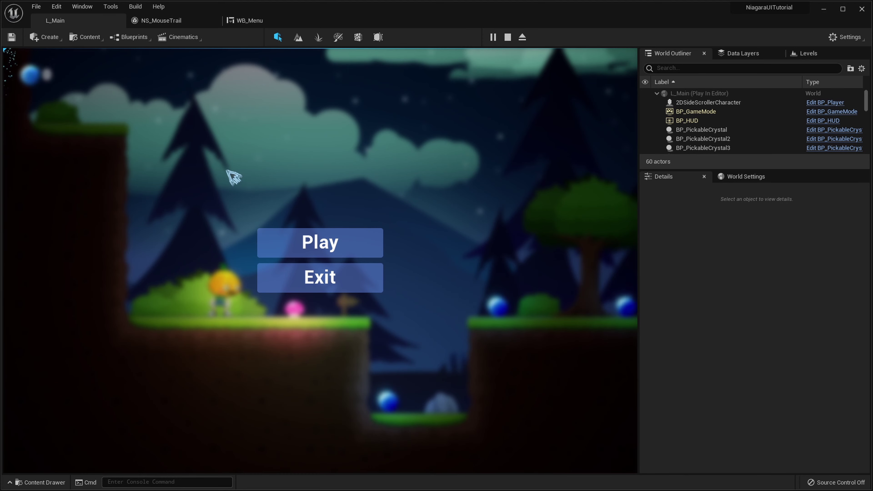
key("Escape")
- Back in WB_Menu, glance at the Event Graph, then drag the Niagara widget away from the canvas origin
left_click(248, 20)
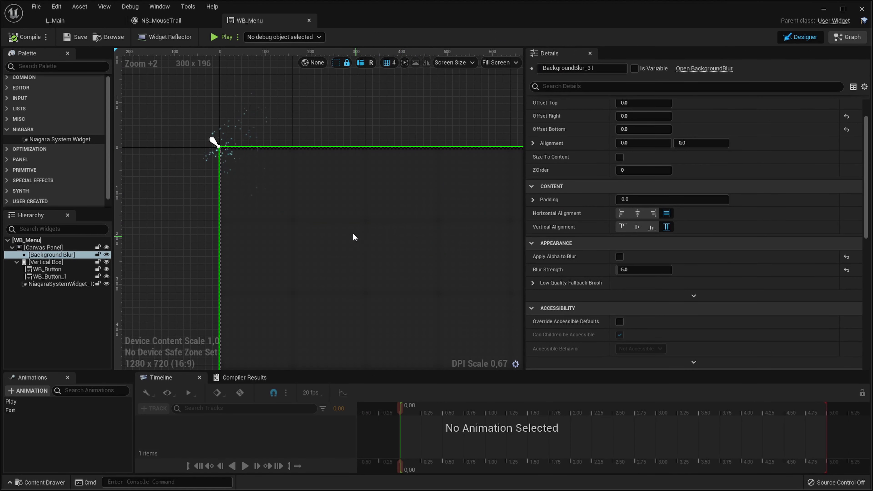
left_click(848, 37)
right_click_drag(344, 85, 392, 204)
left_click(801, 37)
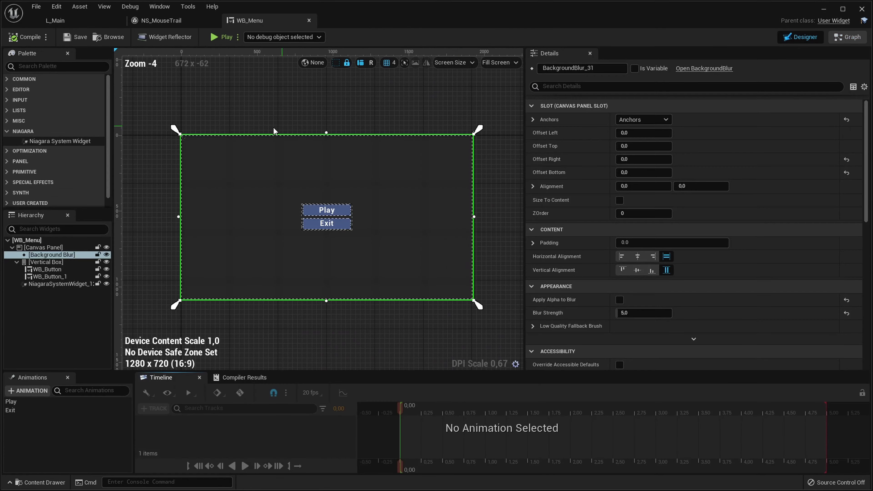
scroll(190, 138, "up", 6)
left_click(171, 125)
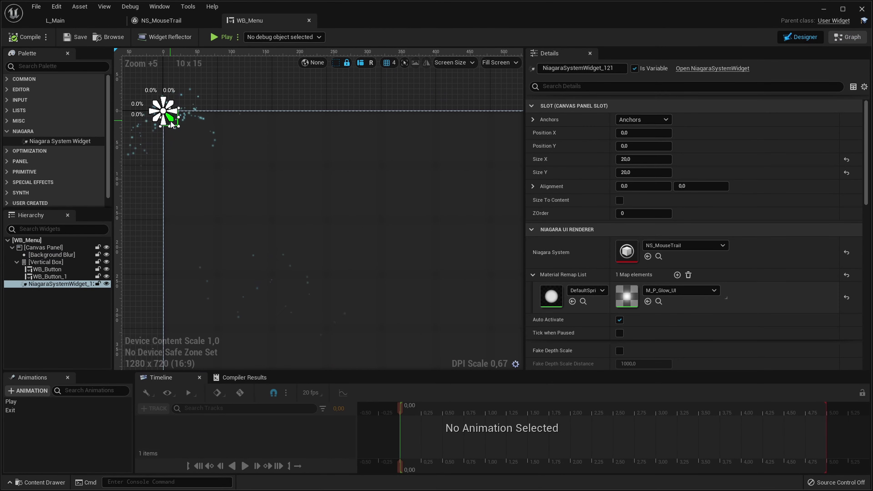
left_click_drag(174, 127, 287, 220)
- Set the Niagara widget's Position X and Y both to 0
scroll(765, 286, "down", 3)
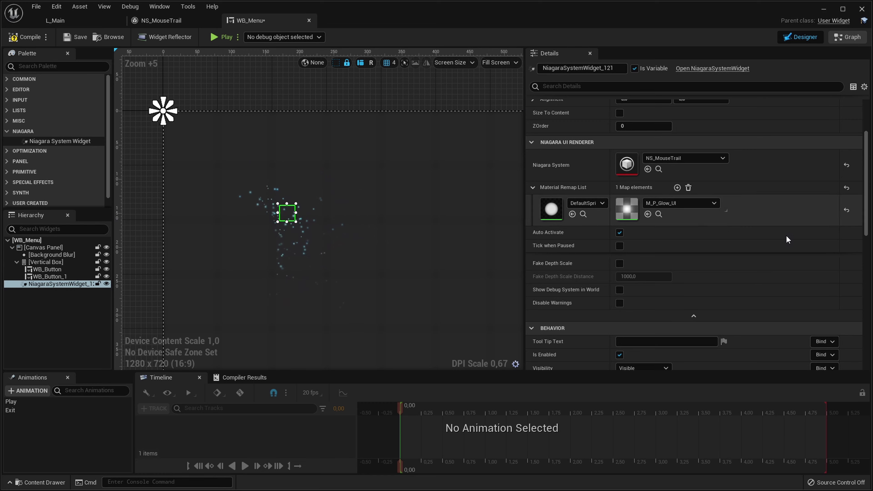
scroll(688, 241, "up", 4)
left_click(643, 133)
type("0")
left_click(652, 145)
type("0")
key("Return")
- Add an Event Tick node to WB_Menu's Event Graph
left_click(847, 37)
right_click_drag(322, 153, 351, 171)
right_click(324, 156)
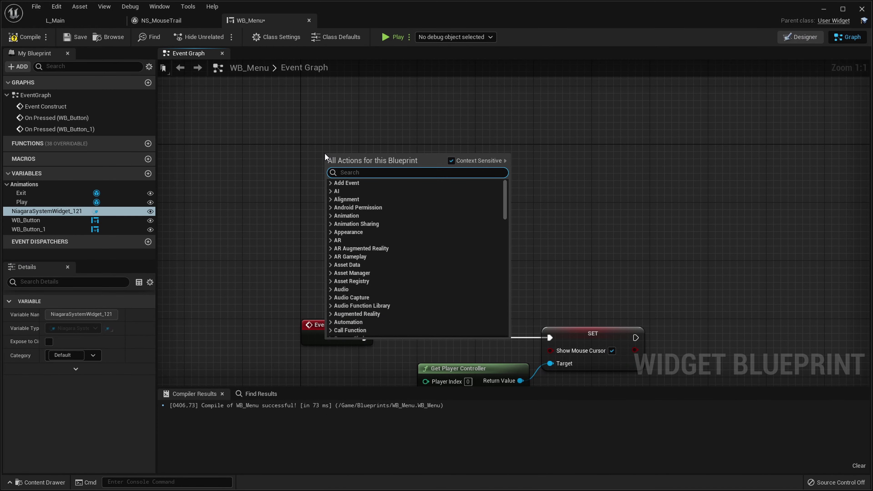
type("Event Tick")
key("Return")
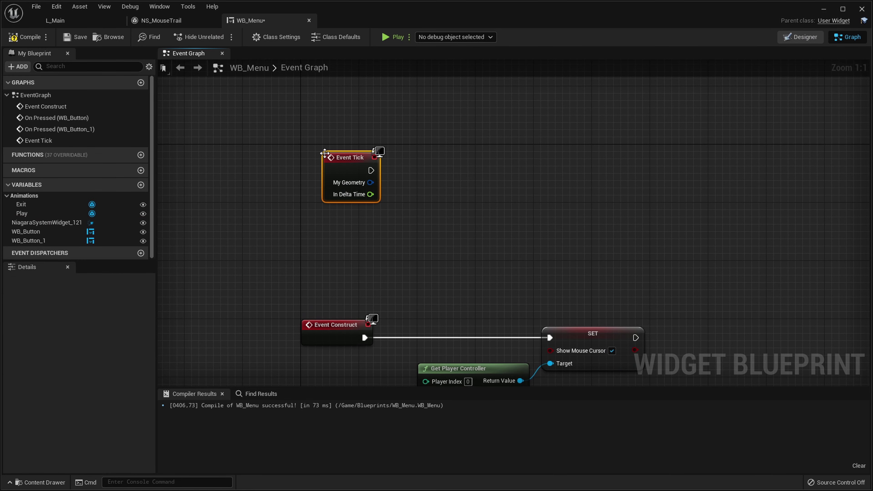
left_click_drag(324, 153, 303, 145)
left_click_drag(349, 163, 521, 176)
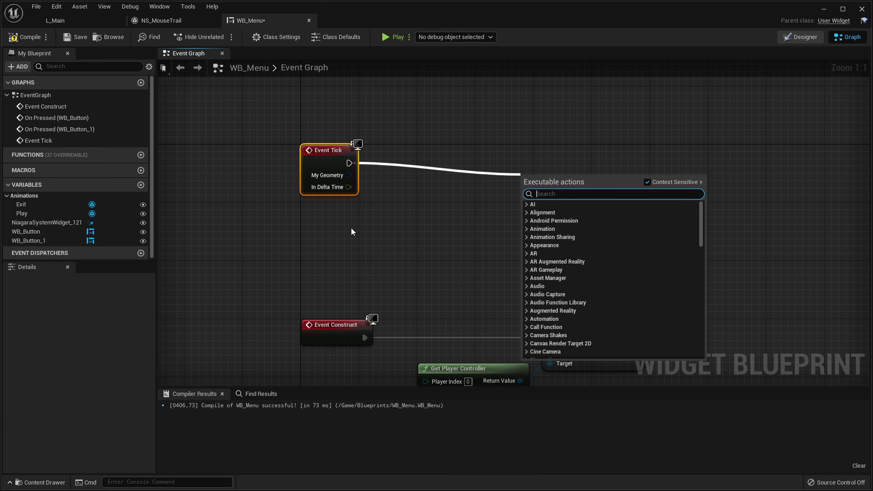
key("Escape")
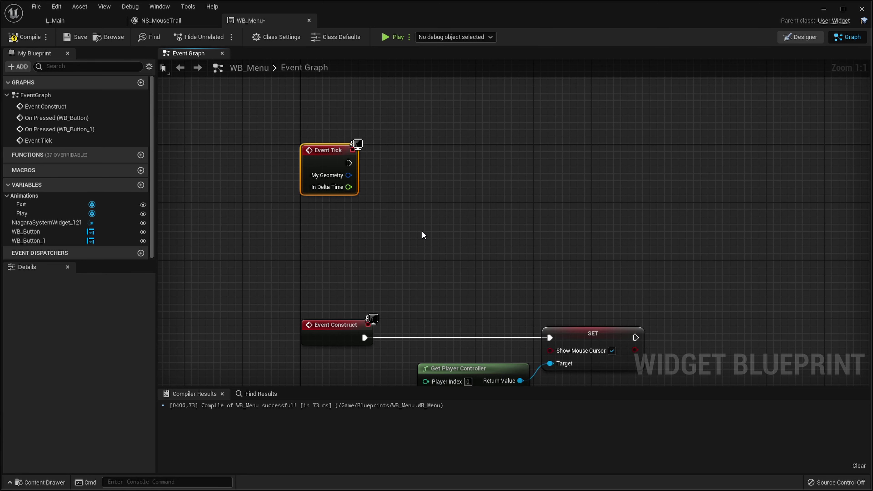
left_click(425, 235)
- Wire a Get Mouse Position on Viewport node off Event Tick and arrange the graph
left_click_drag(349, 163, 429, 160)
type("get")
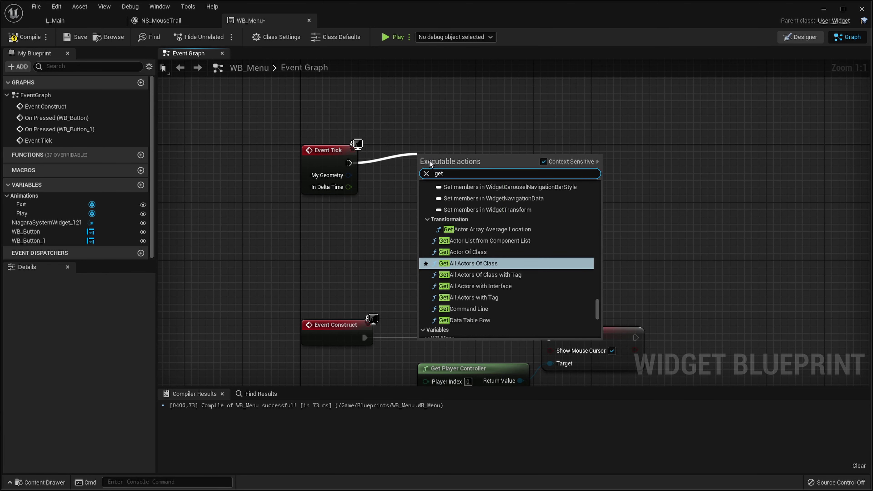
type(" mouse")
key("Return")
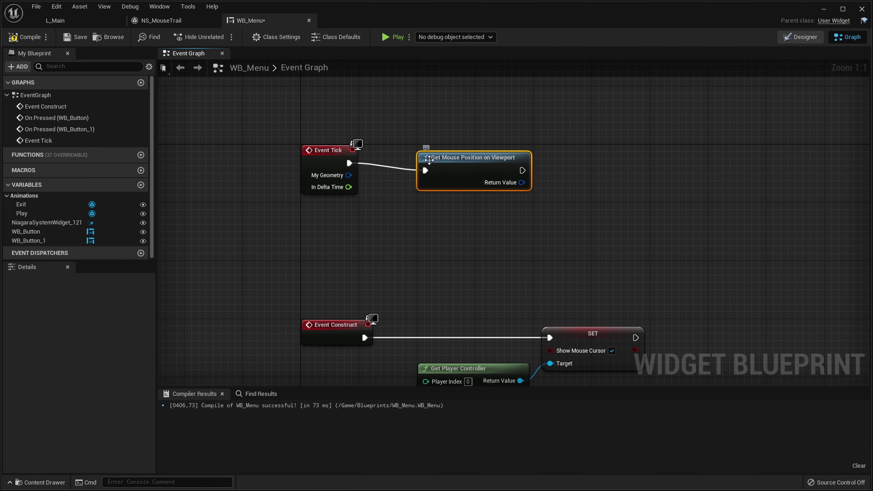
left_click_drag(428, 160, 415, 153)
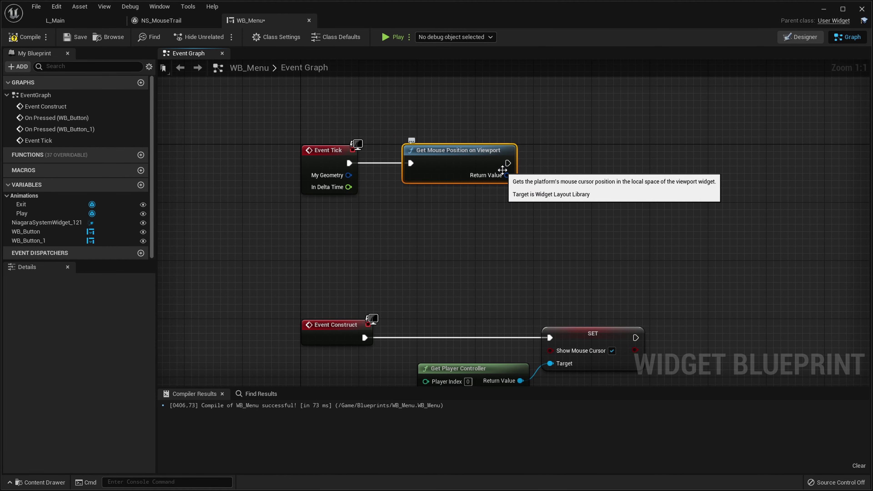
right_click_drag(505, 174, 376, 187)
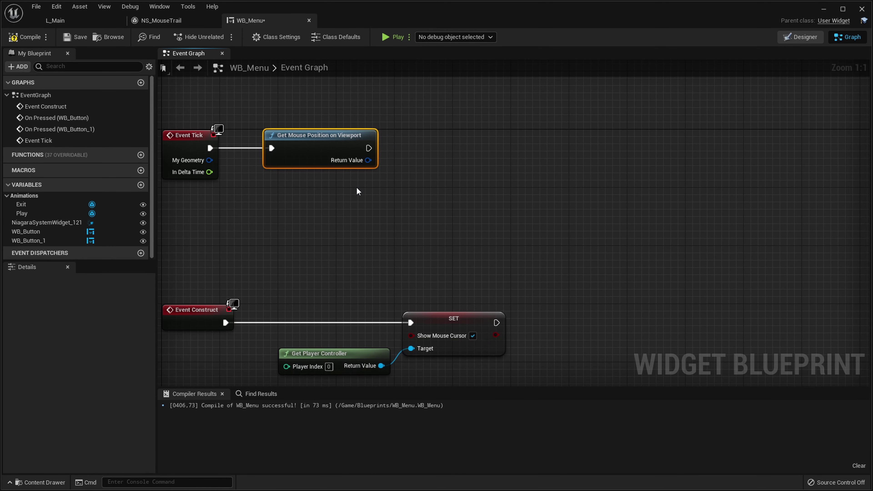
right_click_drag(498, 211, 557, 212)
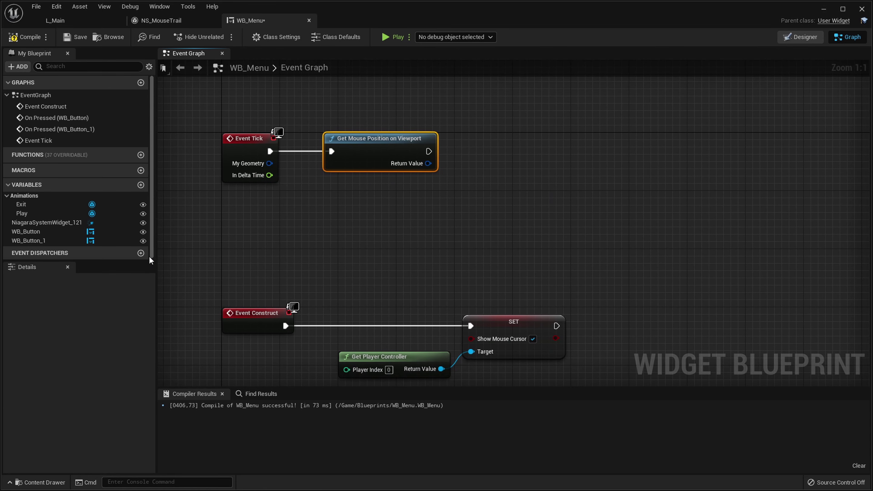
- Select NiagaraSystemWidget_121 in the Hierarchy and rename it NS_MouseTrail in Details
left_click(800, 37)
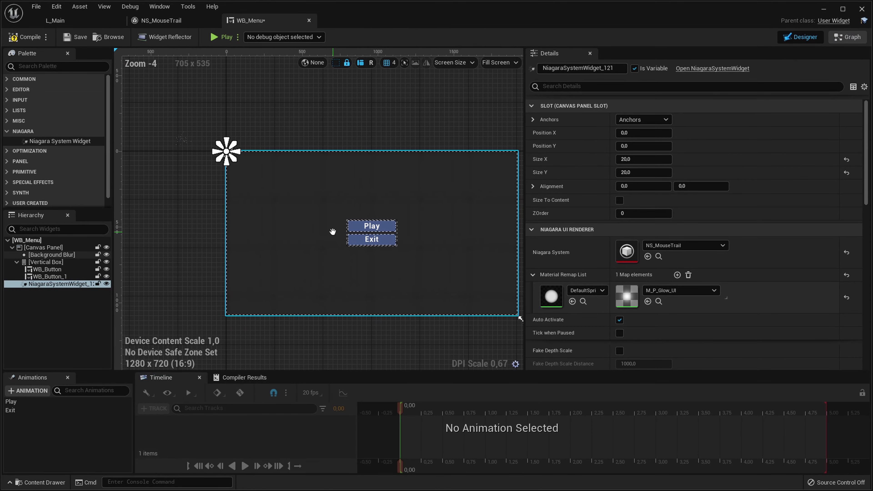
scroll(213, 143, "up", 5)
left_click(62, 285)
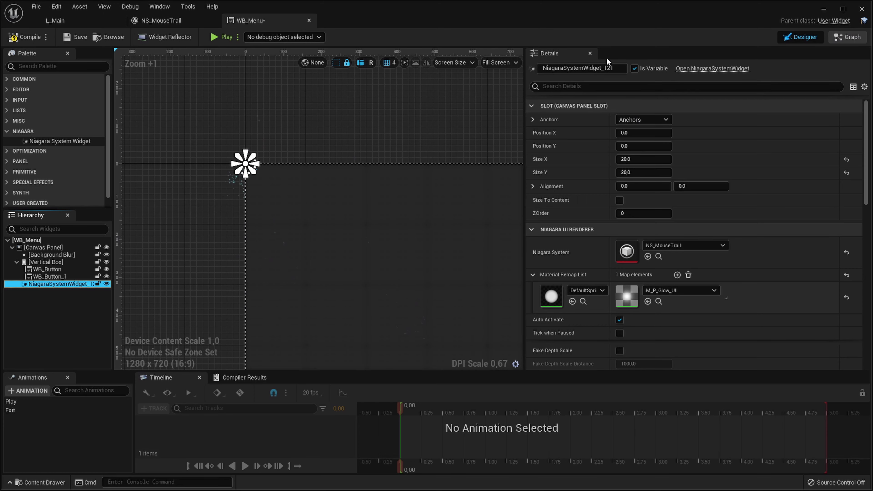
left_click(617, 71)
type("NS_")
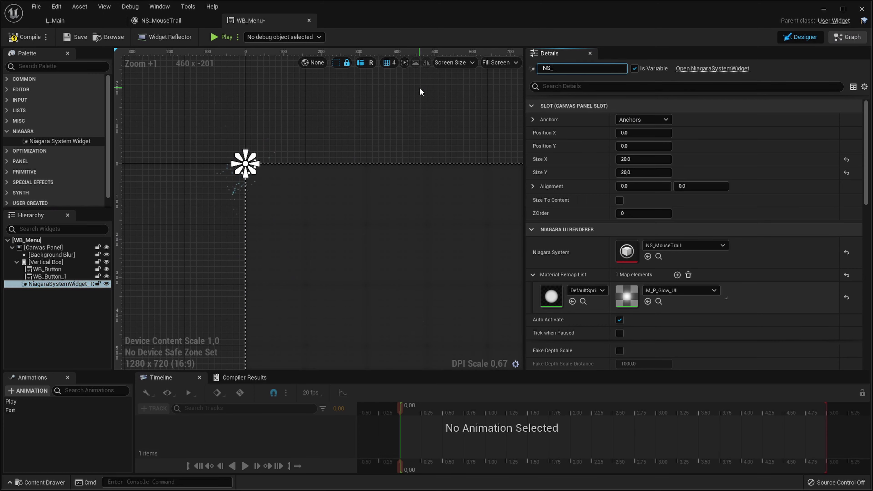
type("MouseTrail")
key("Return")
- Drop an NS_MouseTrail getter into the Event Graph
left_click(849, 38)
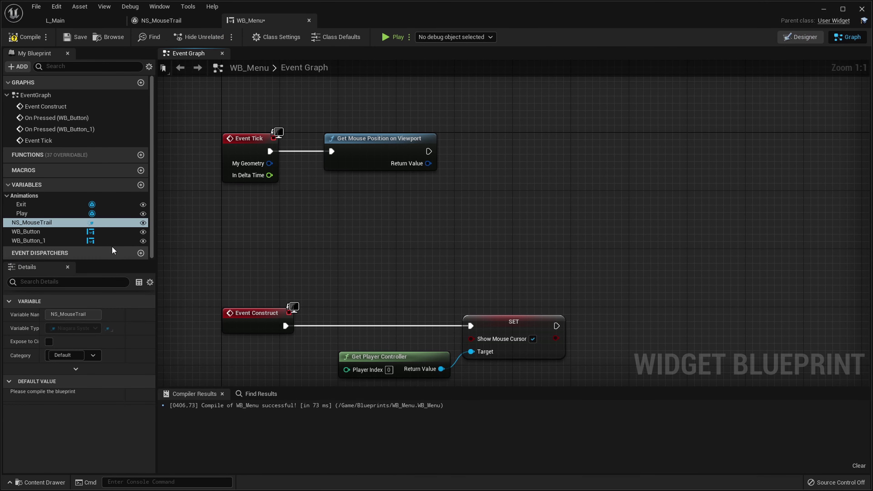
left_click_drag(126, 224, 515, 200)
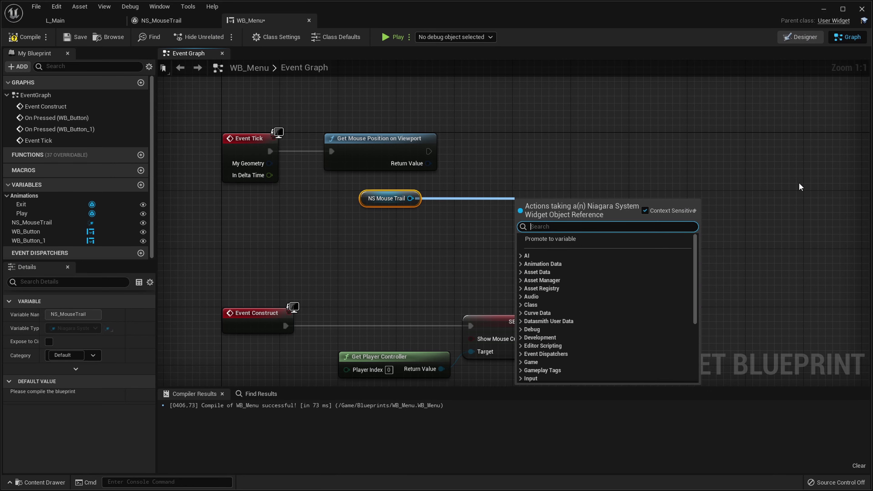
left_click(842, 95)
left_click(801, 37)
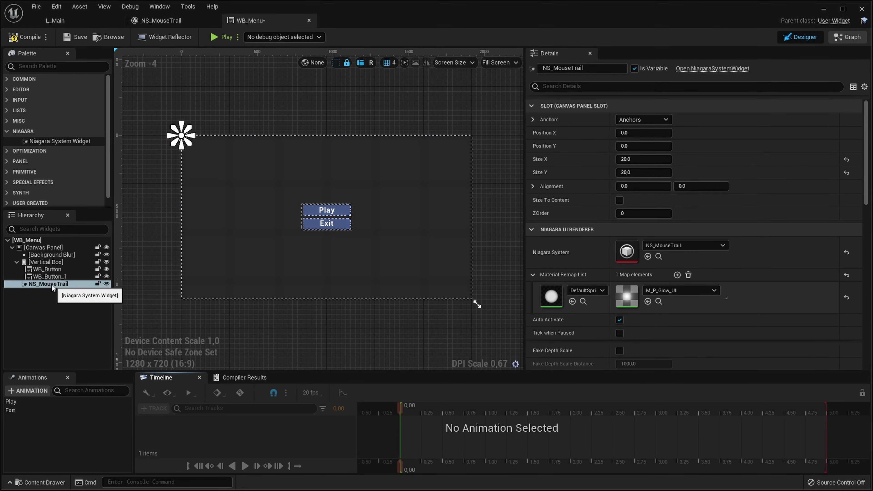
left_click(839, 38)
- Add a Slot as Canvas Slot node fed by the NS_MouseTrail getter
left_click_drag(410, 198, 523, 205)
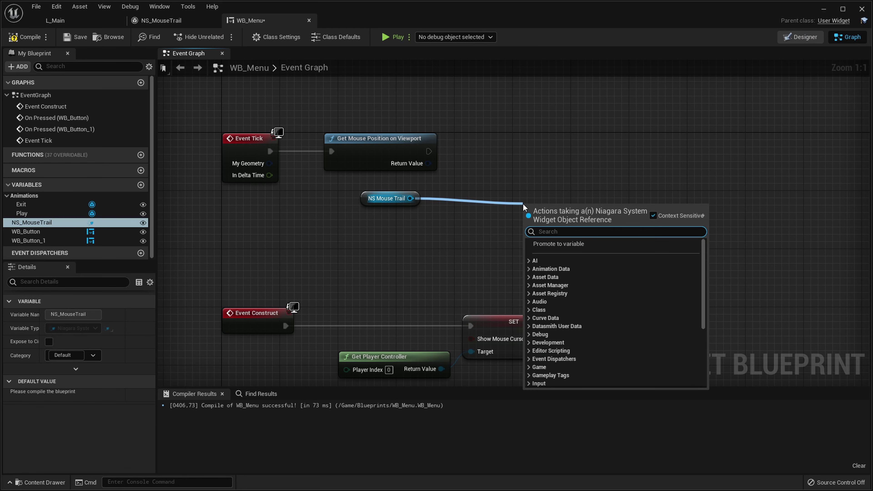
type("sloat as")
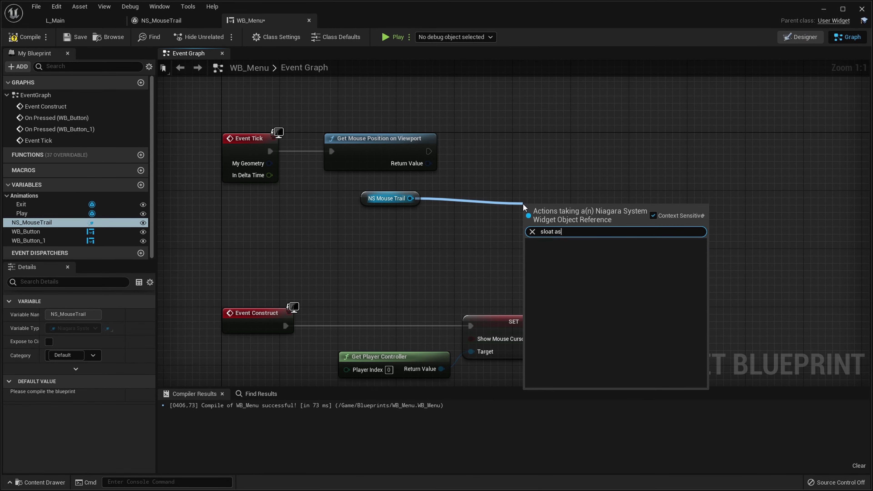
key("BackSpace")
key("BackSpace")
key("BackSpace")
key("BackSpace")
key("BackSpace")
type("t as can")
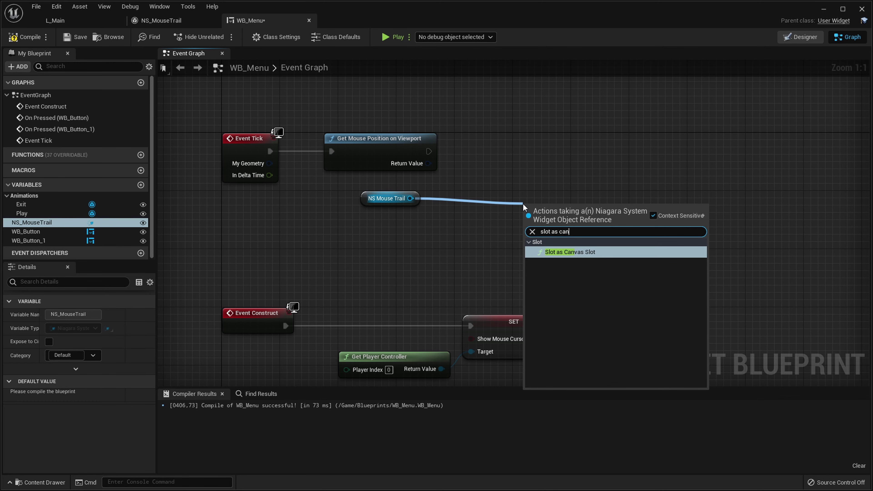
key("Return")
left_click_drag(562, 207, 486, 186)
right_click_drag(546, 231, 503, 239)
- Add Set Position on the canvas slot, run it from Event Tick, and feed it the mouse position
left_click_drag(477, 213, 566, 189)
type("s")
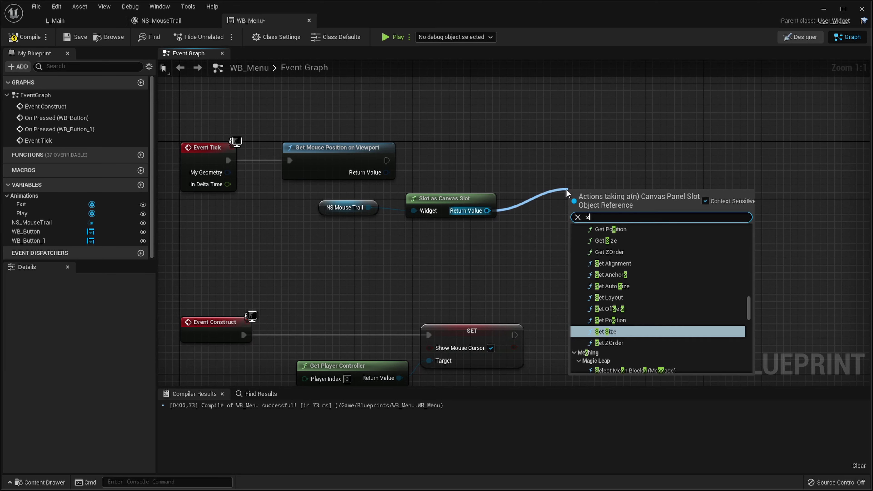
type("et posi")
key("Return")
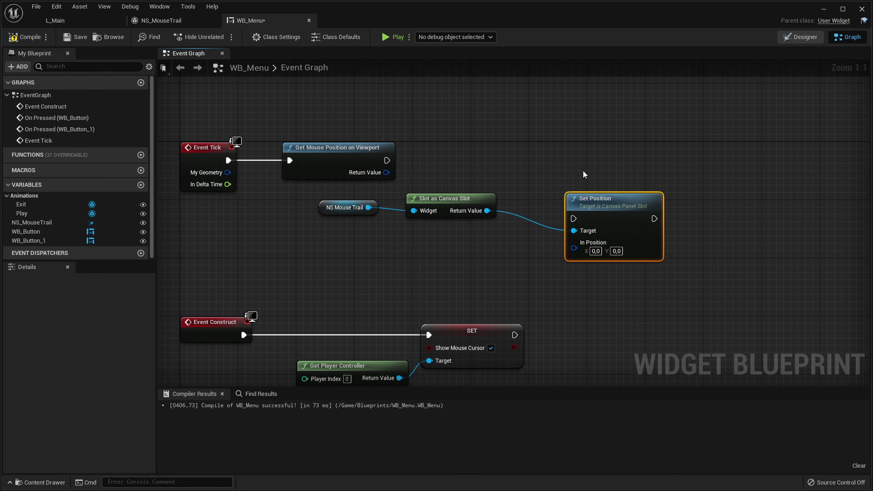
left_click(794, 42)
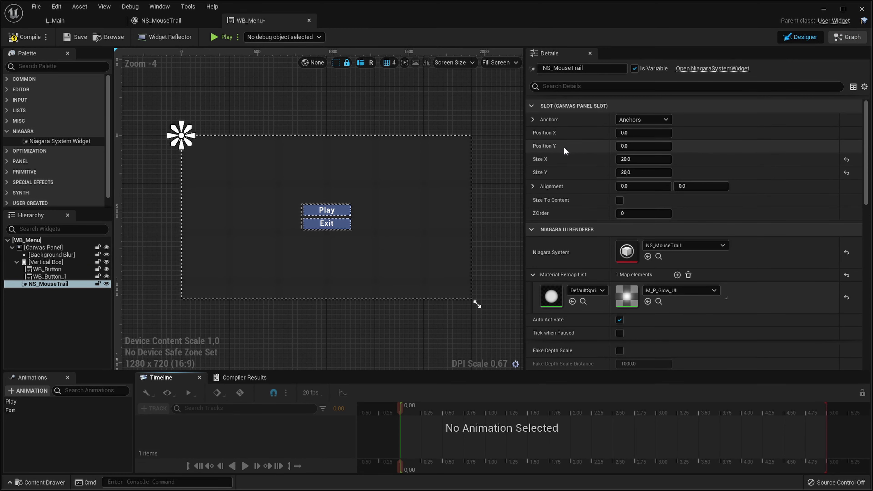
left_click(848, 37)
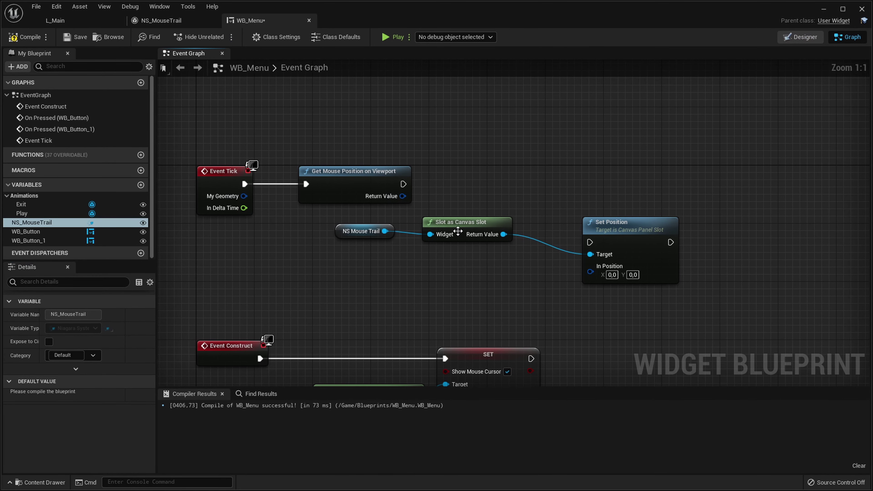
left_click_drag(403, 184, 611, 182)
left_click_drag(576, 213, 403, 196)
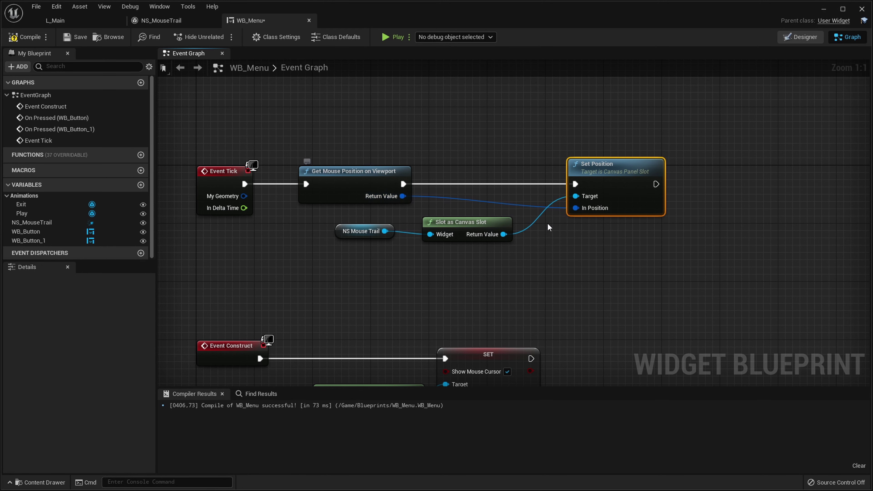
right_click_drag(577, 264, 505, 281)
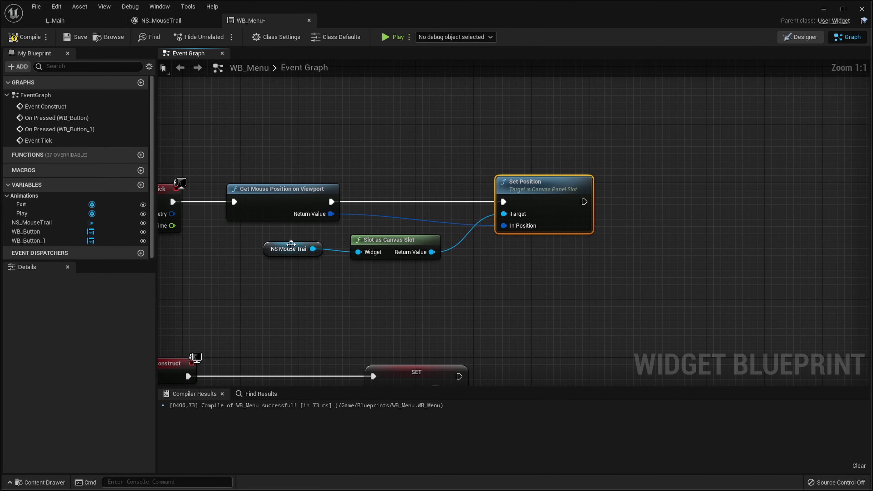
left_click_drag(290, 249, 305, 256)
- Compile and save WB_Menu, then play L_Main to watch the trail follow the cursor
left_click(26, 37)
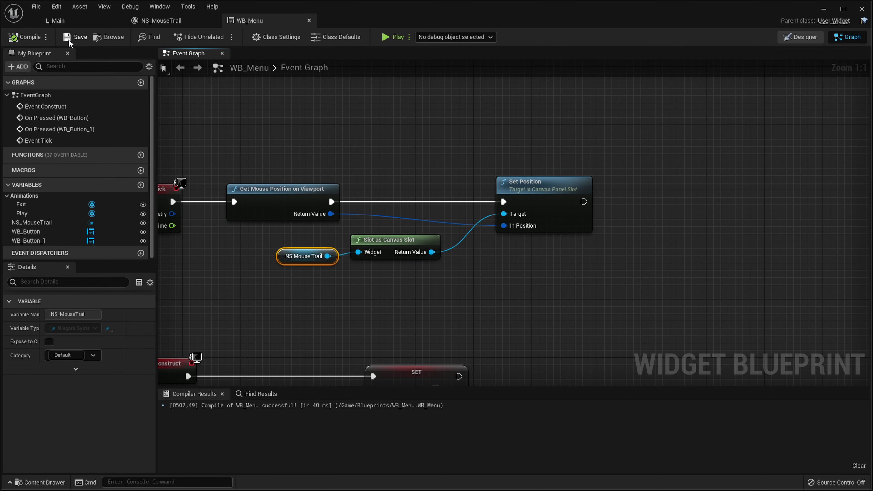
left_click(394, 37)
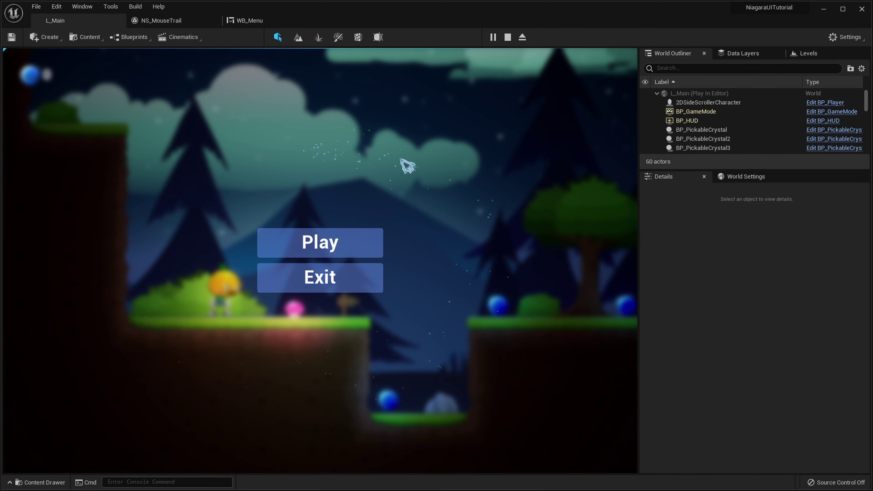
- Stop the session and set Initialize Particle's maximum sprite size in NS_MouseTrail to 12
key("Escape")
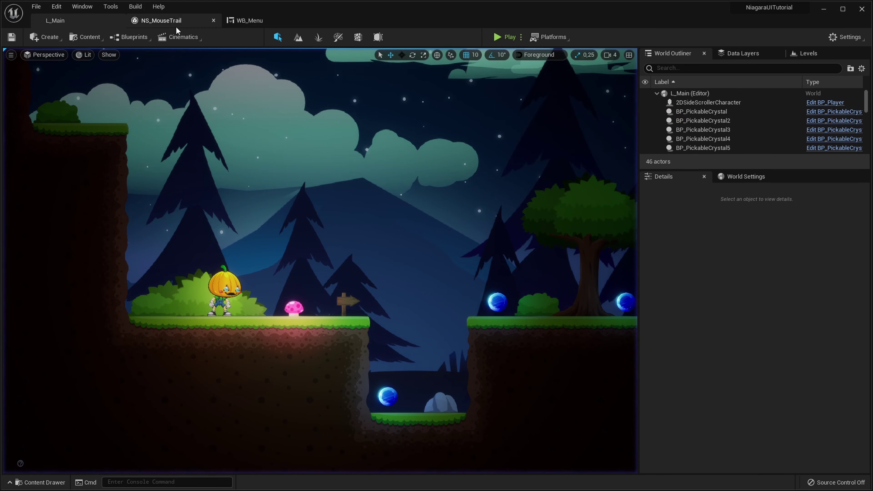
left_click(171, 23)
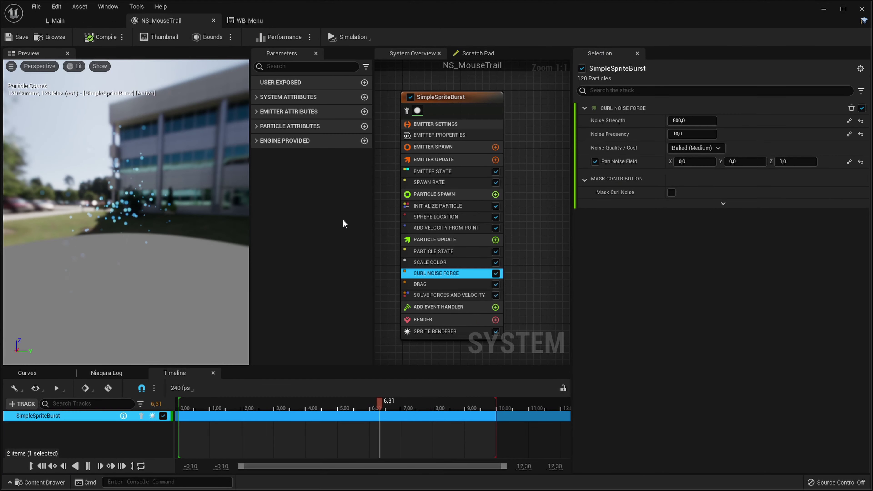
left_click(453, 206)
left_click(698, 327)
type("12")
key("Return")
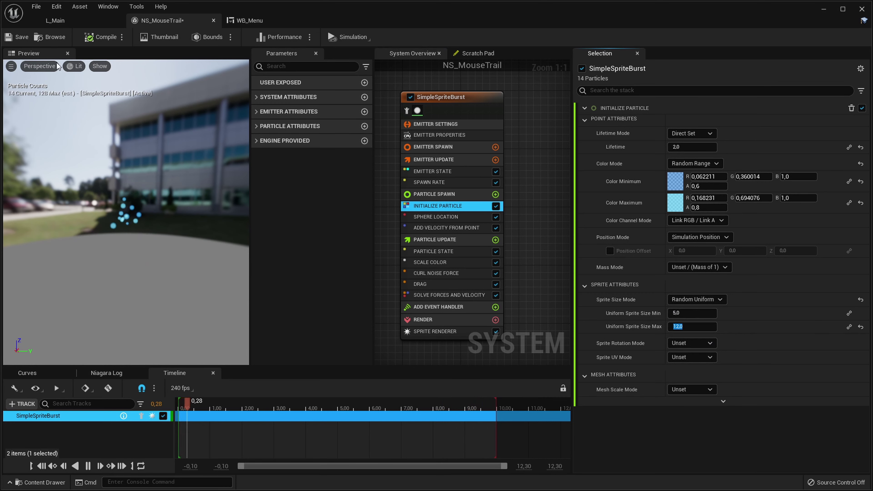
- Play-test L_Main again to check the larger trail, then stop
left_click(55, 20)
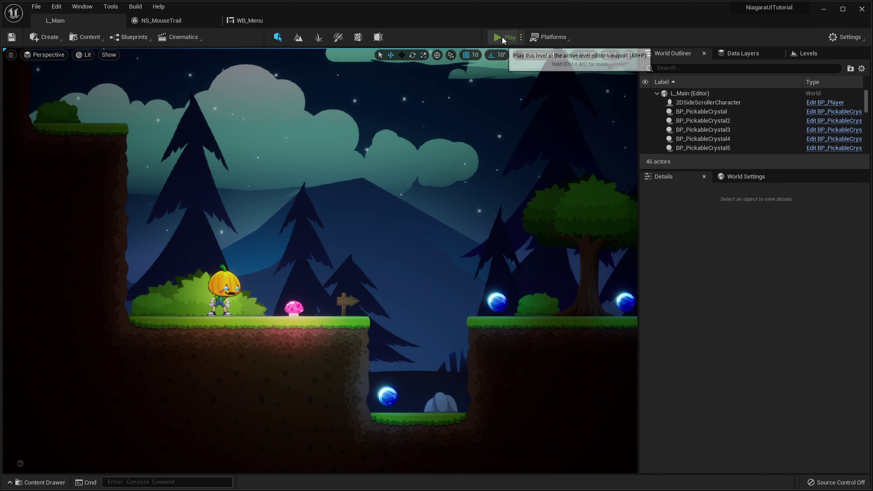
left_click(502, 38)
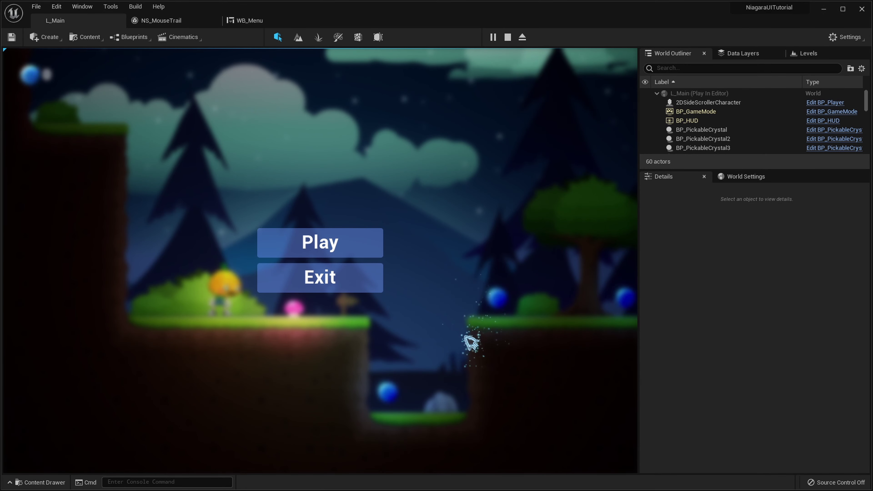
key("Escape")
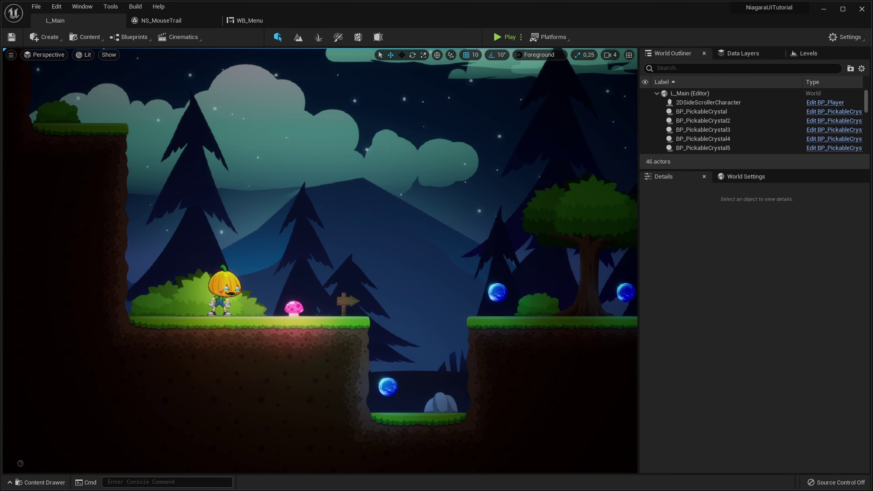
- Add a Scale Sprite Size by Speed module to NS_MouseTrail's Particle Update
left_click(162, 20)
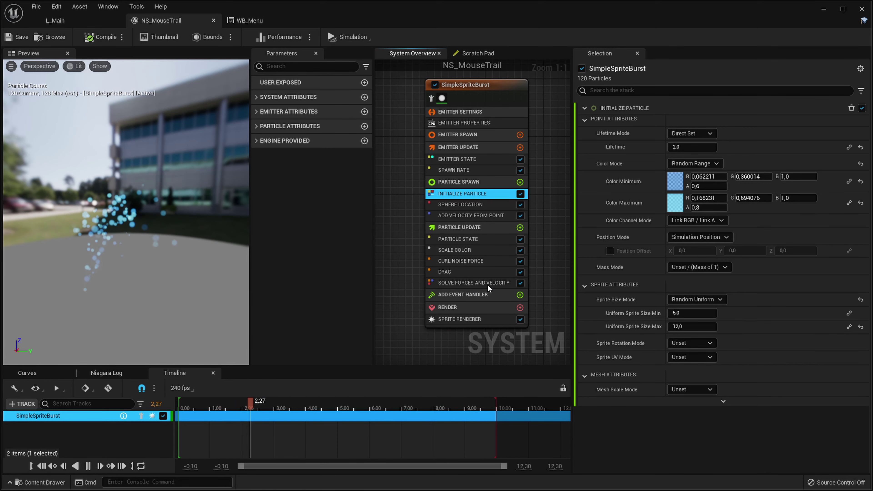
left_click(520, 228)
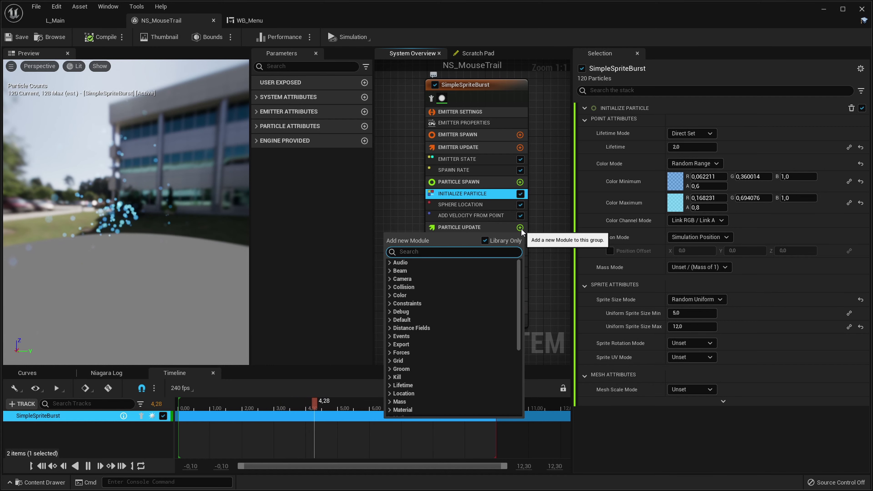
type("sprite s")
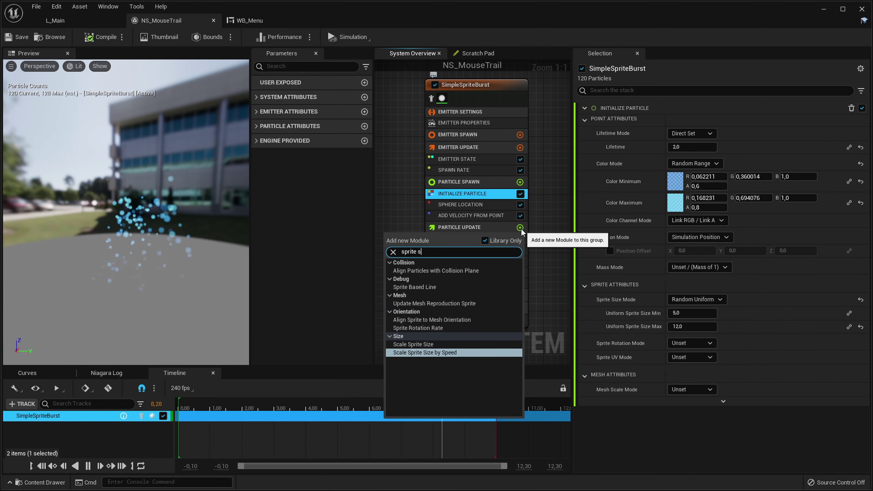
key("Return")
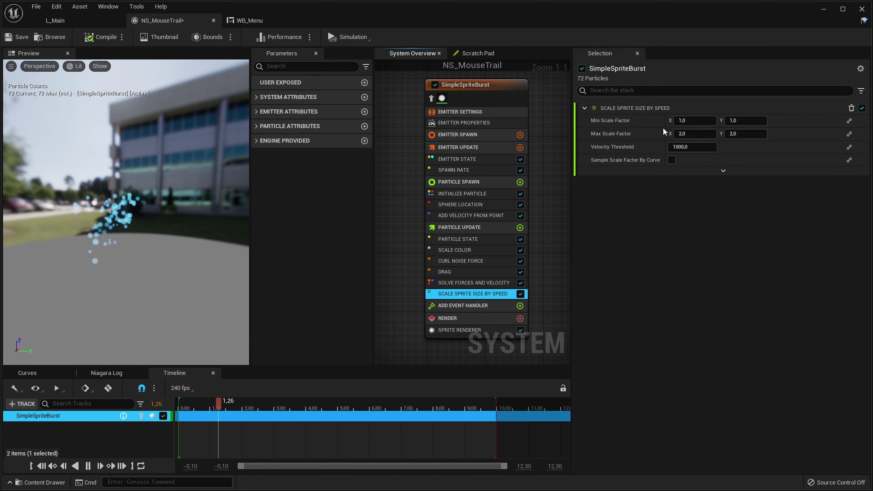
- Set the scale factors to Min X 0.5, Max X 1.0 and Max Y 8.0
left_click(692, 120)
type("0,5")
key("Return")
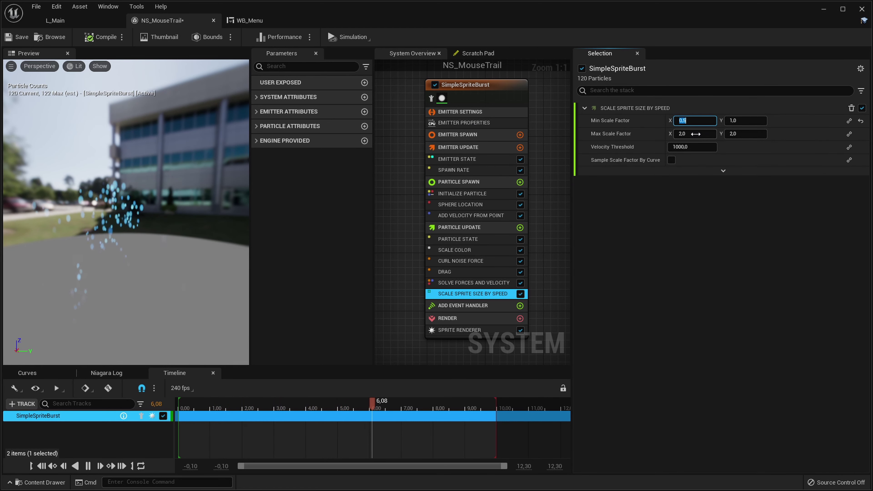
left_click(691, 134)
type("1,0")
key("Tab")
type("5,0")
key("Return")
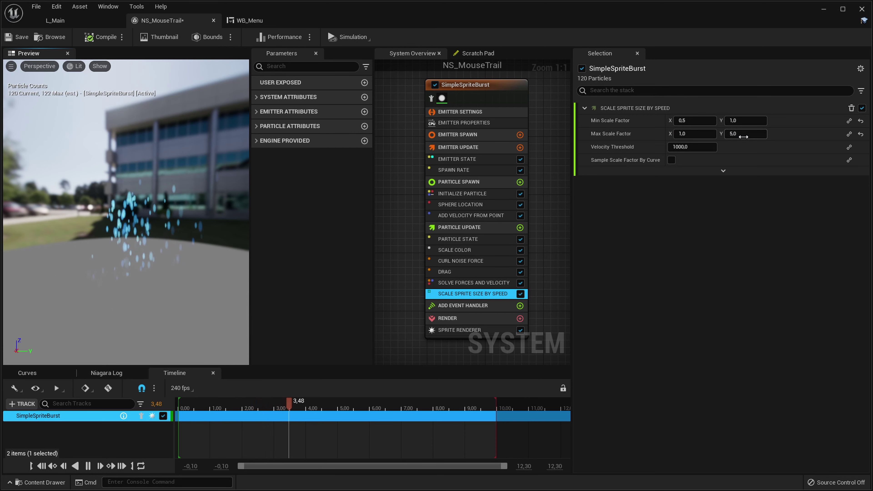
left_click_drag(743, 137, 756, 137)
right_click_drag(389, 250, 394, 233)
- Set the Sprite Renderer's alignment to Velocity Aligned
left_click(463, 312)
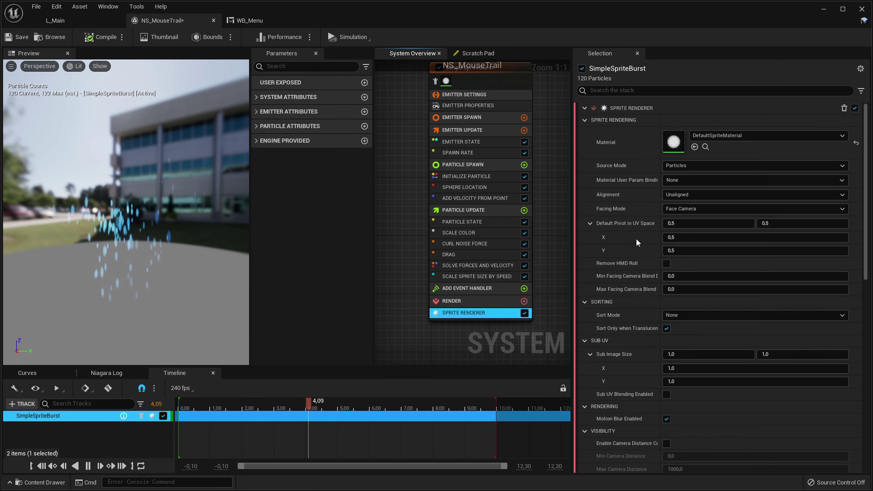
left_click(688, 194)
left_click(686, 210)
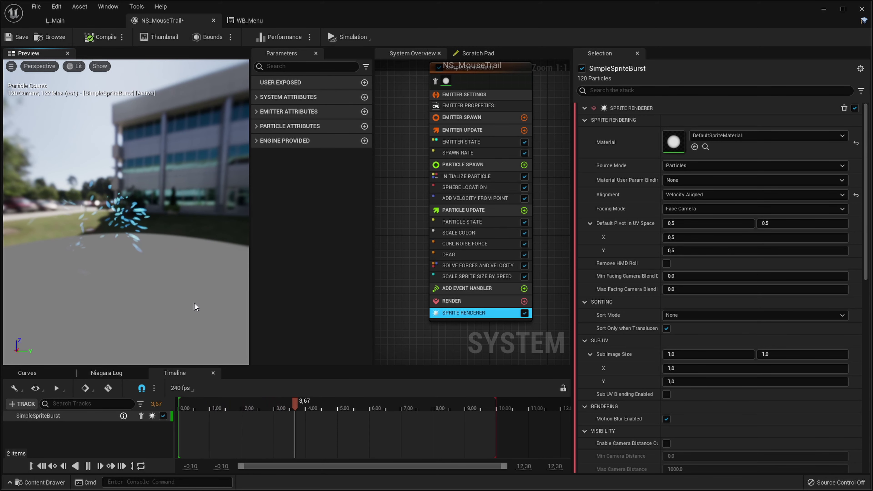
right_click_drag(448, 352, 437, 357)
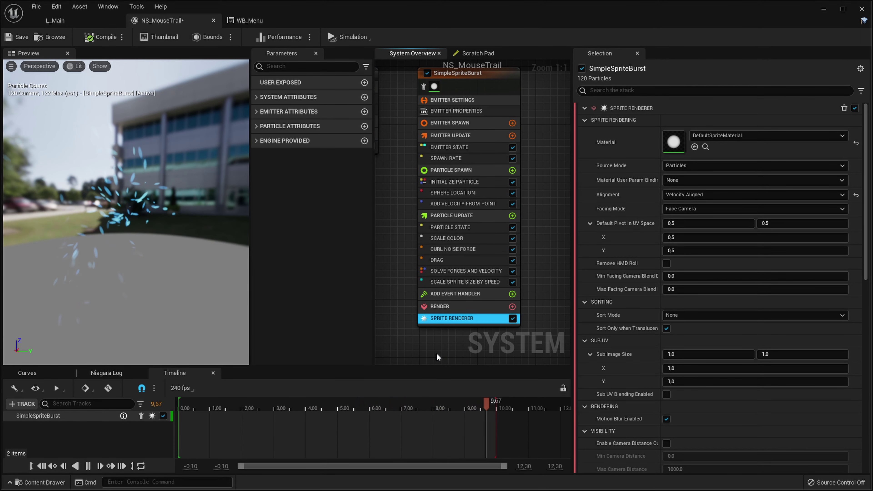
left_click(73, 23)
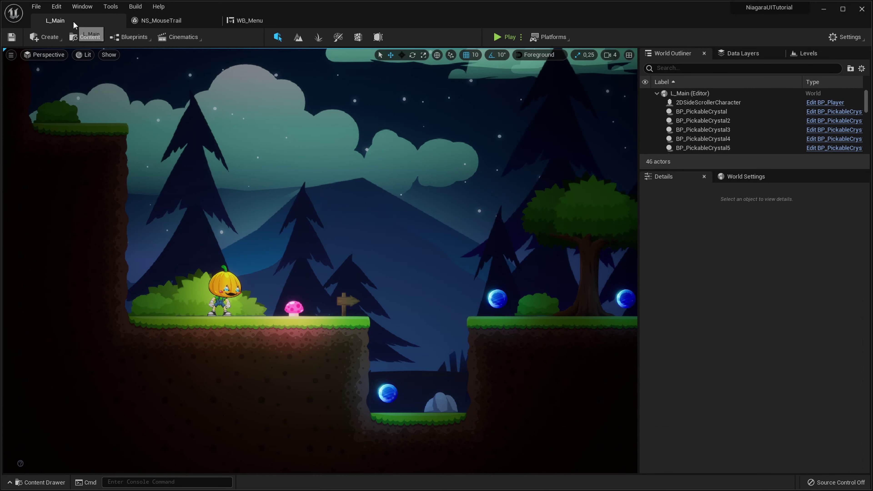
left_click(505, 37)
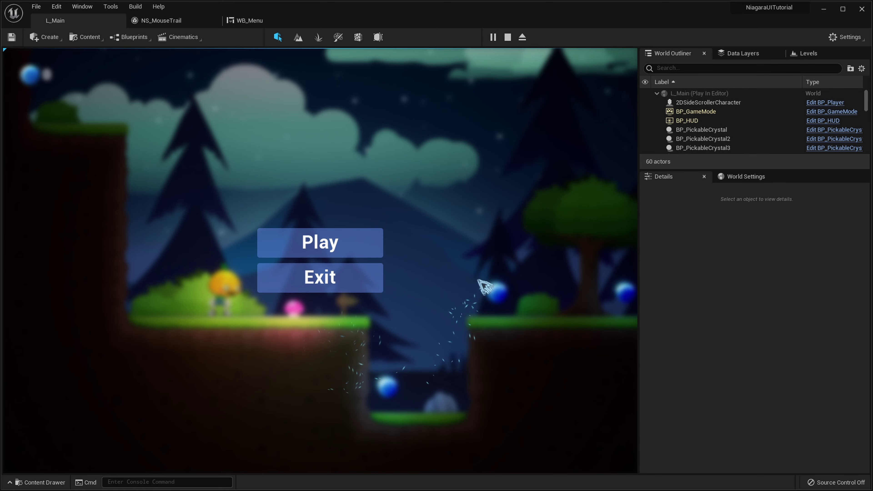
left_click(268, 272)
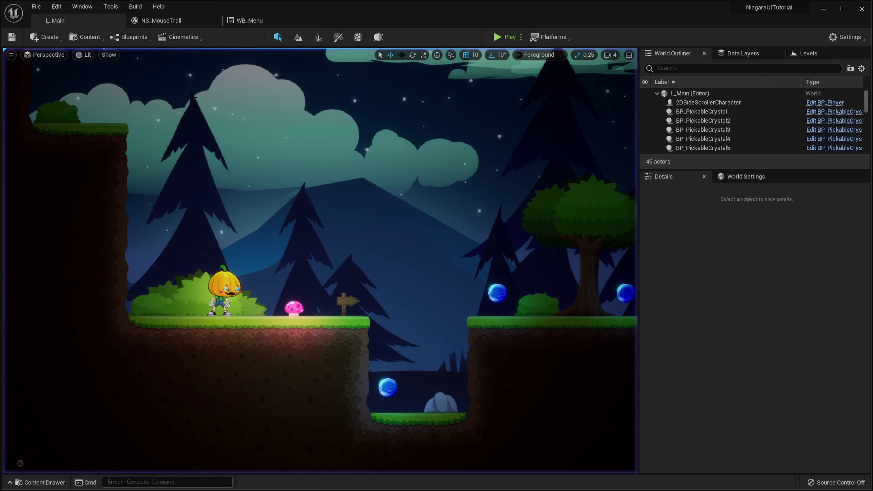
- Make Spawn Rate's SpawnRate a Lerp Float whose Alpha is a Clamp Float
left_click(159, 21)
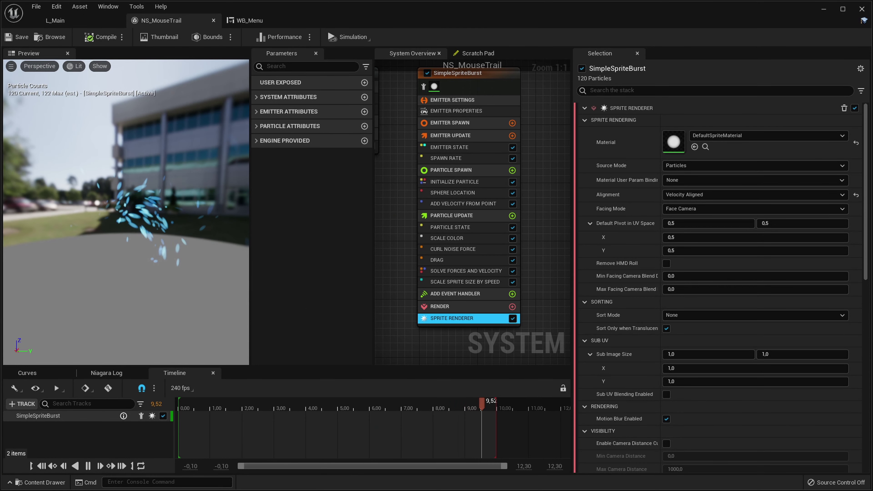
left_click(447, 158)
right_click_drag(408, 210, 396, 228)
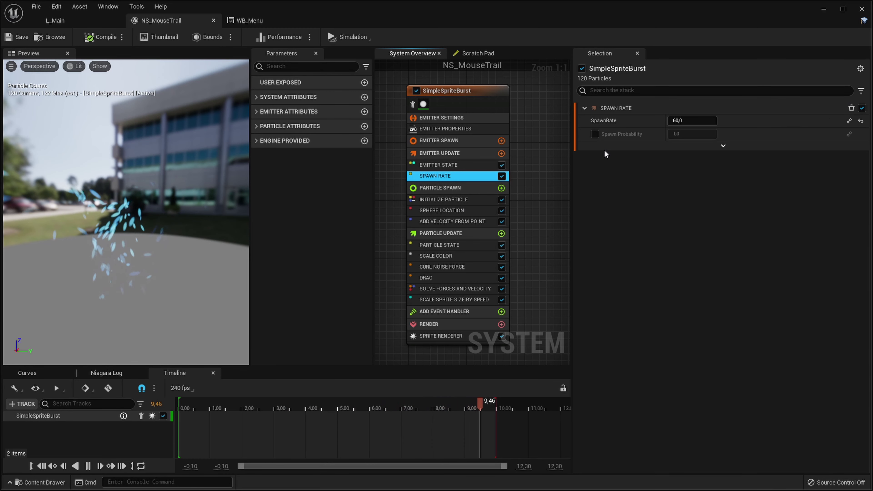
mouse_move(646, 124)
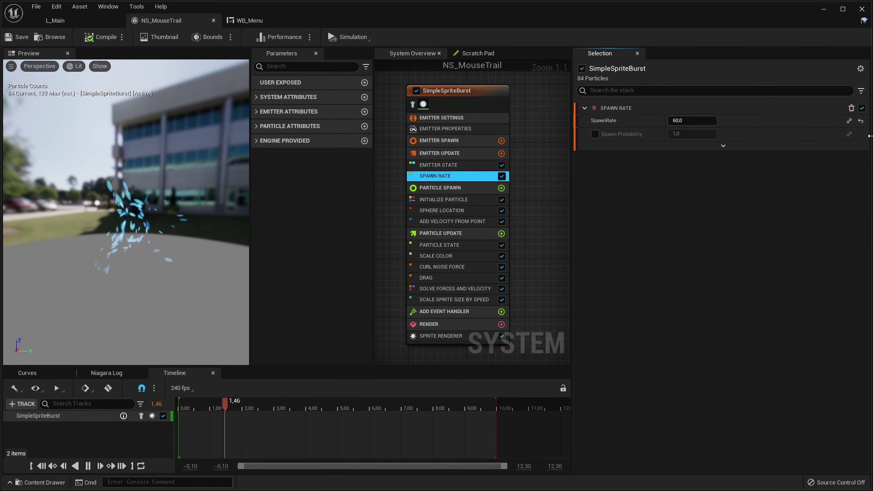
left_click(849, 122)
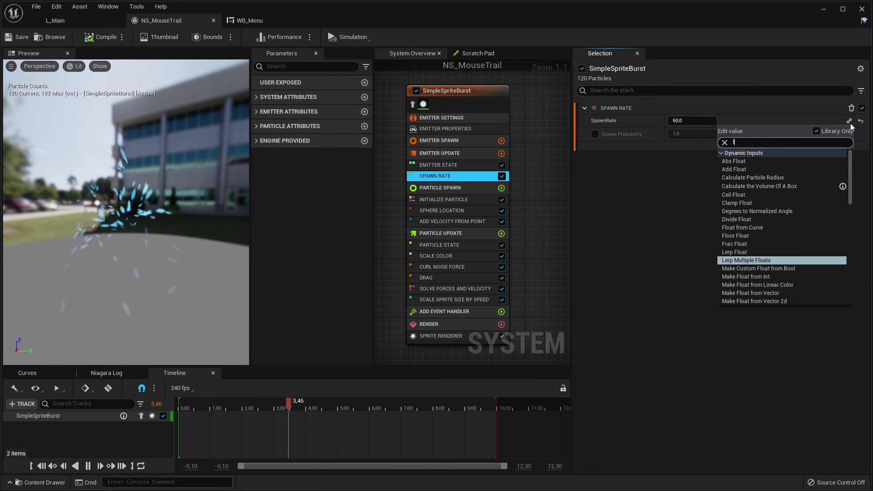
type("lerp")
key("Return")
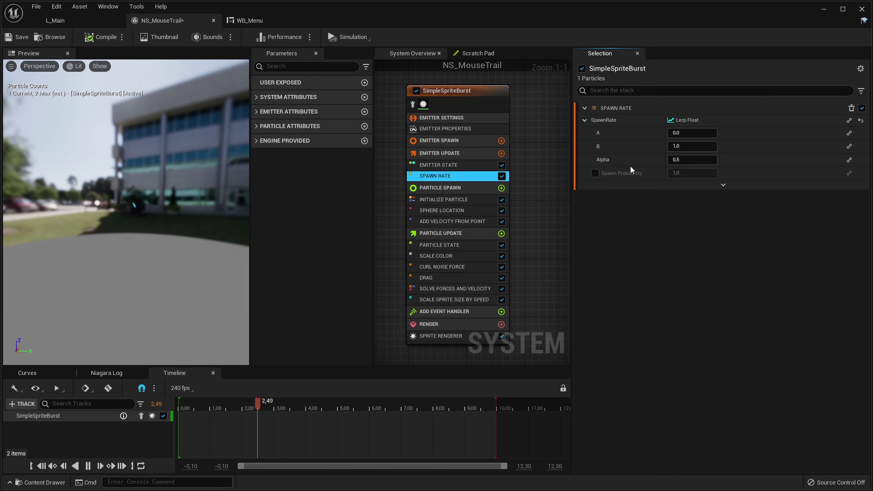
left_click(849, 159)
type("clamp")
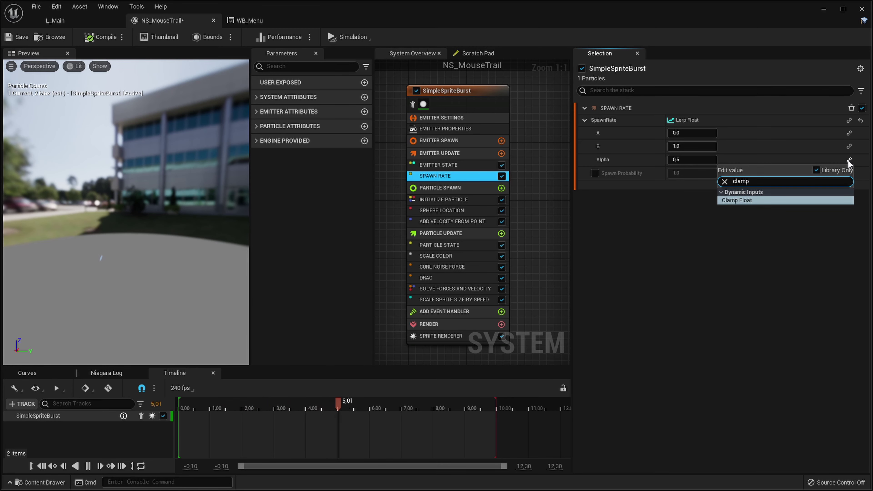
key("Return")
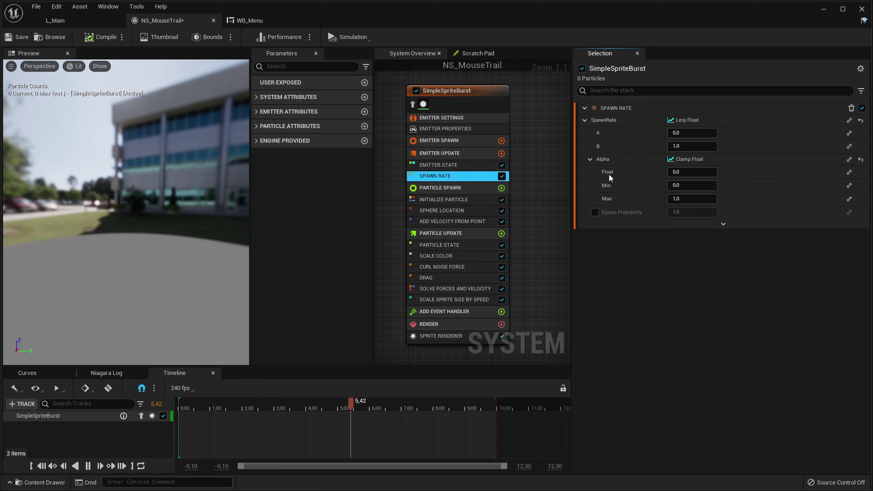
- Drive the Clamp's Float with the Vector Length of the owner's Velocity
left_click(849, 172)
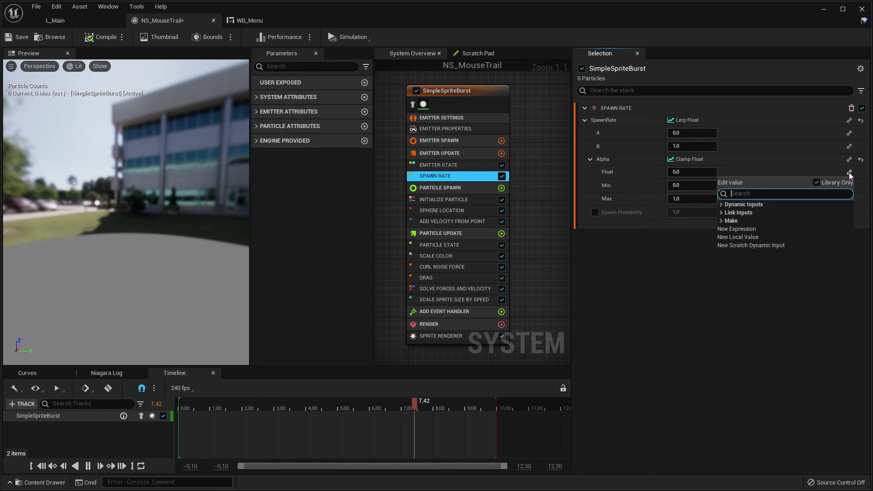
type("velo")
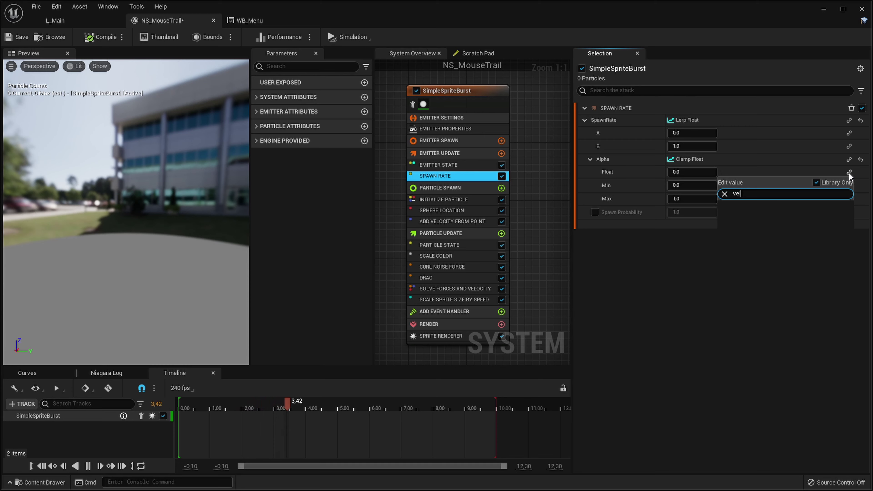
key("BackSpace")
type("ct")
key("Down")
key("Return")
left_click(852, 187)
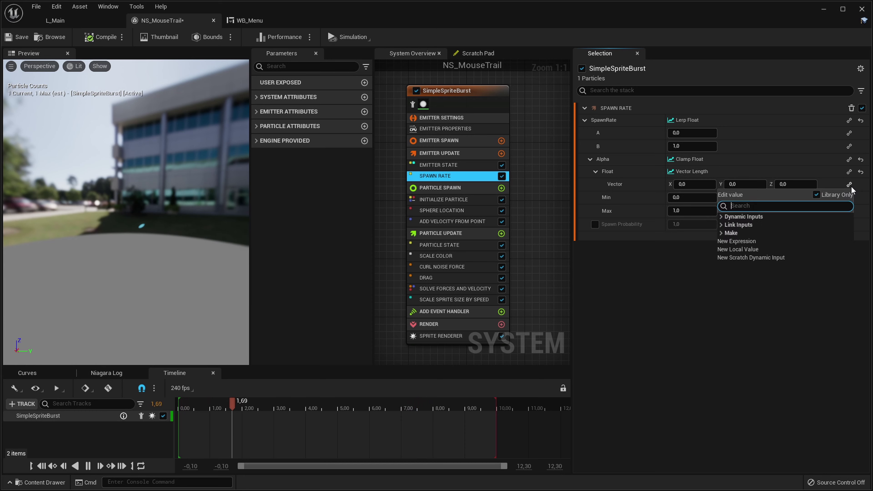
type("velo")
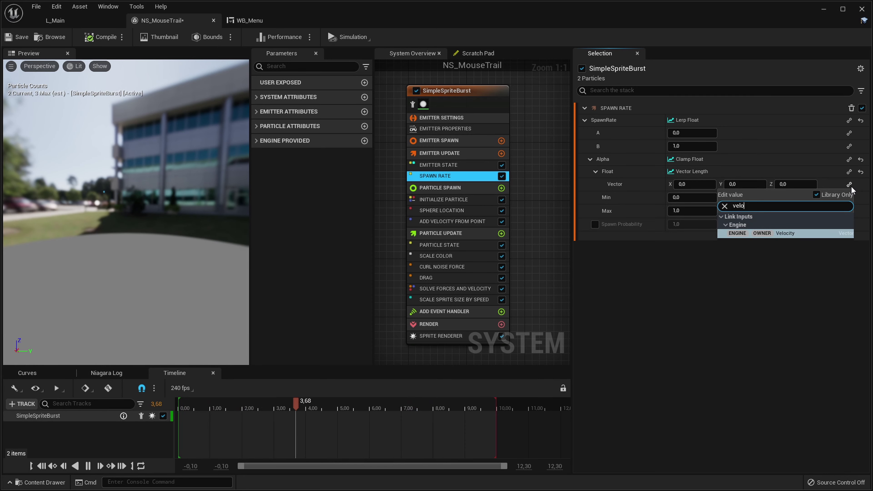
left_click(845, 233)
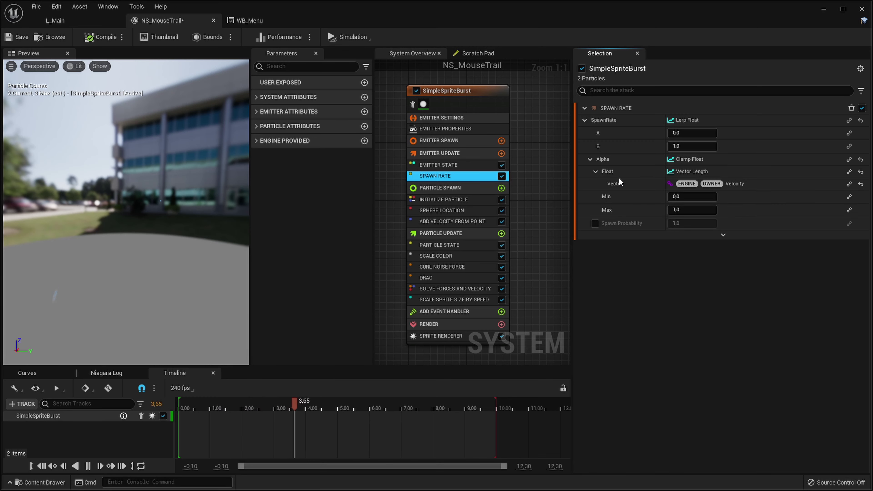
- Copy the Float input's value, try a Divide Float there, then undo it
right_click(608, 171)
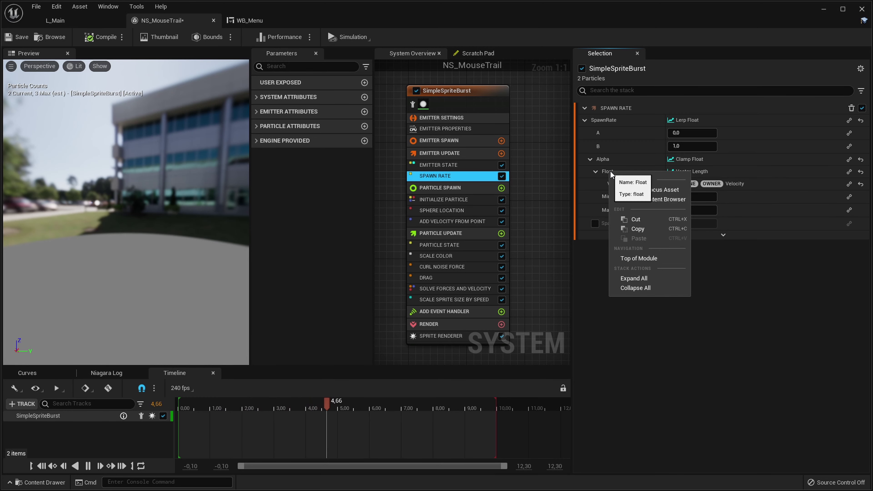
left_click(650, 231)
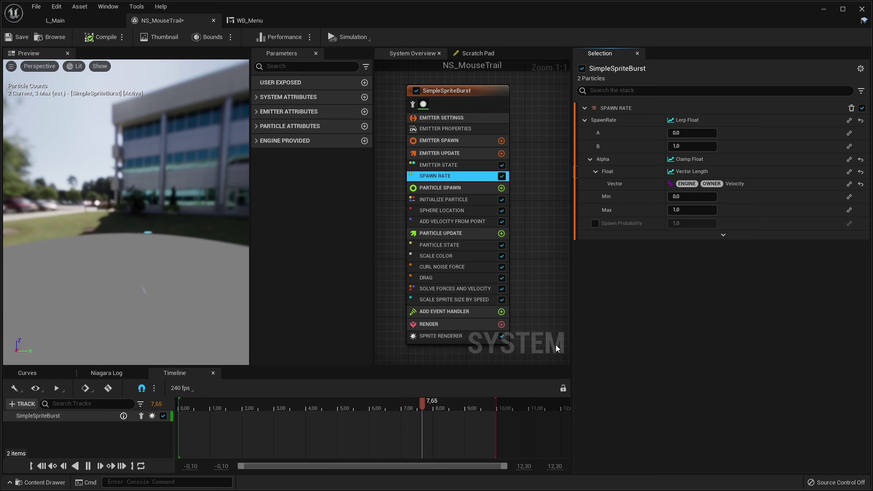
left_click(849, 172)
type("div")
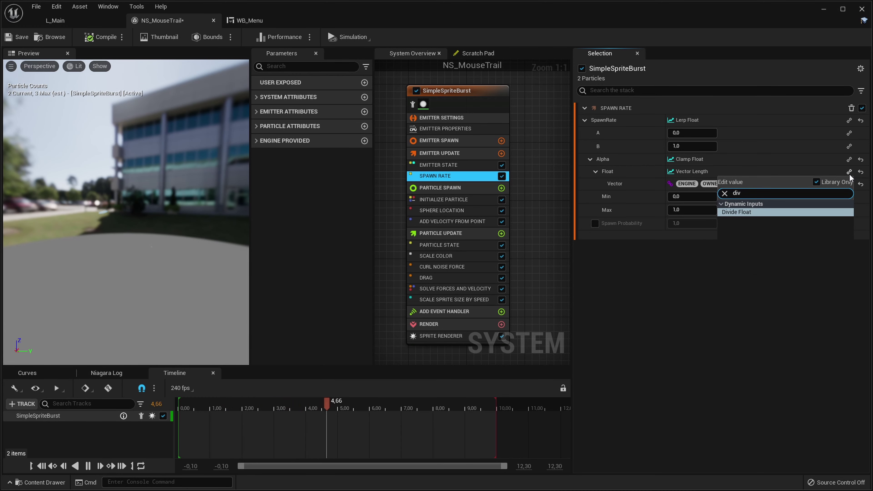
key("Return")
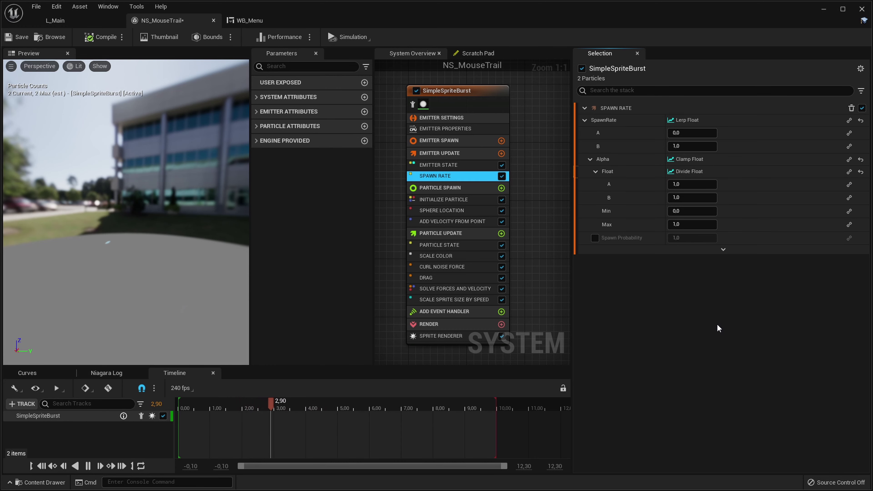
key("ctrl+z")
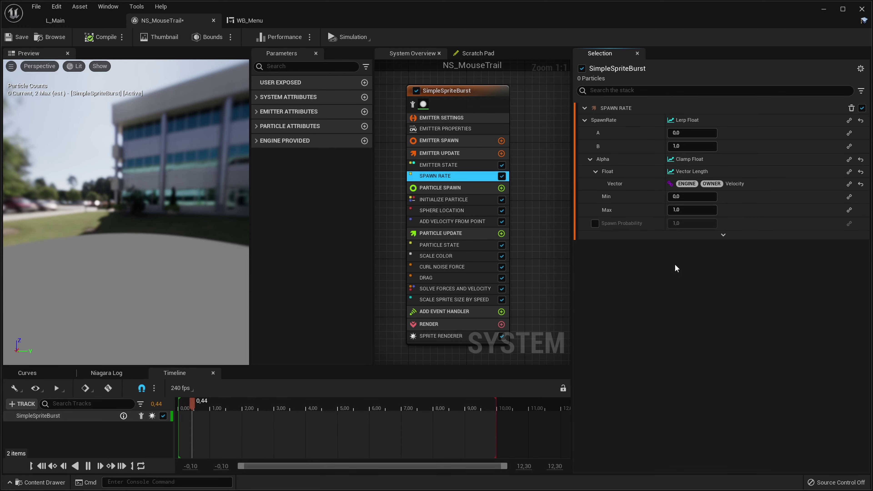
- Replace Float with a Divide Float and paste the copied Vector Length setup into its A input
right_click(609, 172)
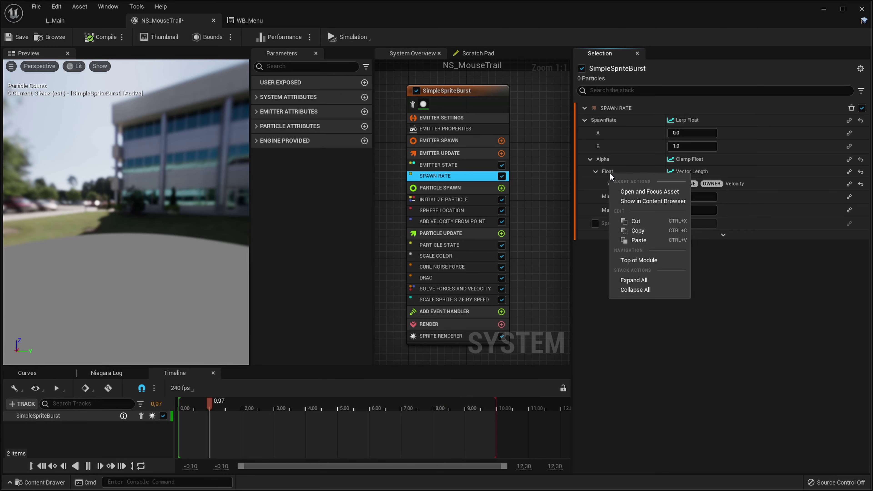
left_click(643, 231)
left_click(849, 171)
type("divide")
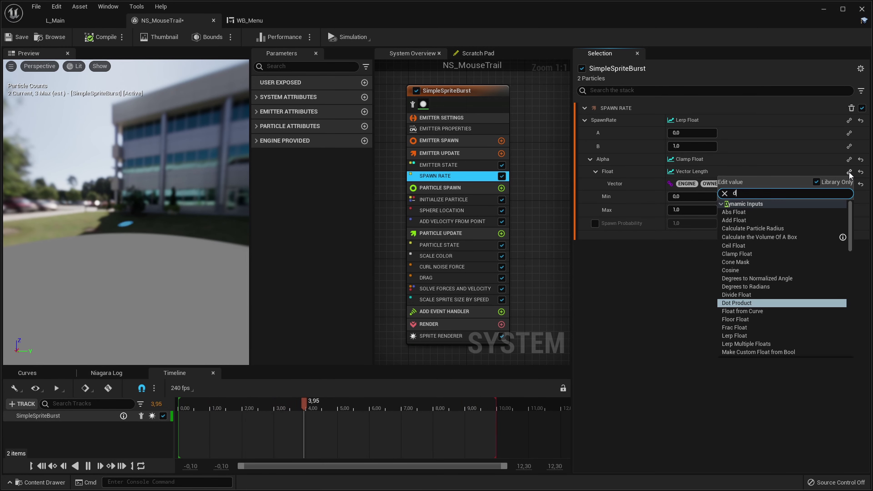
key("Return")
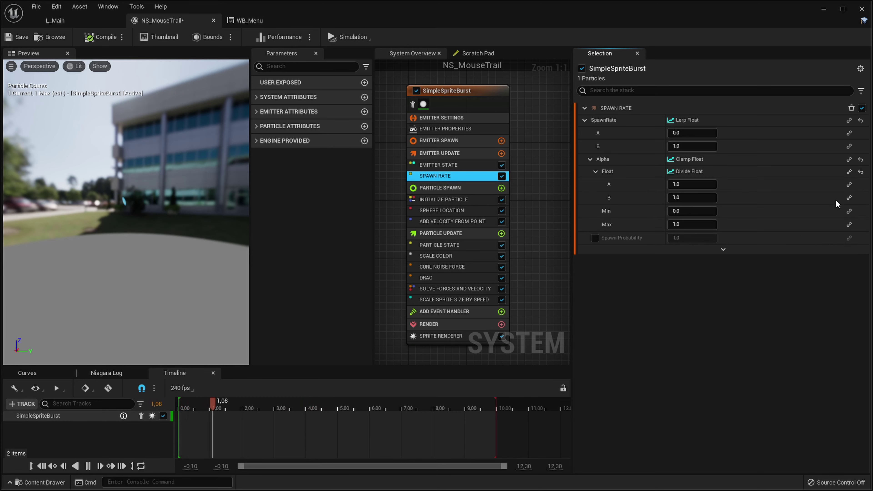
right_click(610, 183)
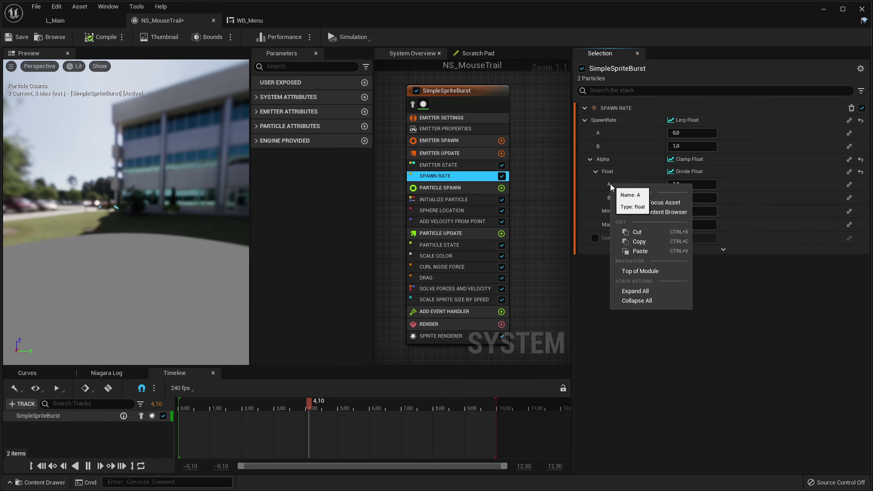
left_click(634, 253)
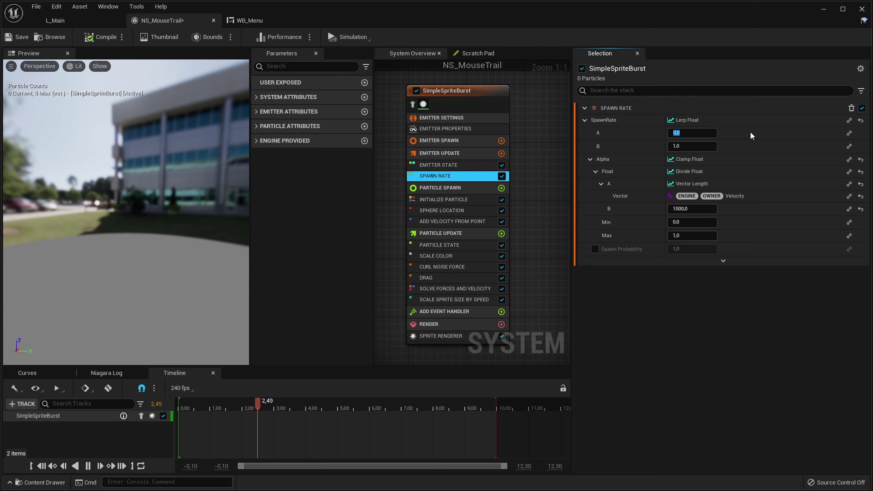
- Set the SpawnRate Lerp Float A to 20 and B to 600, then return to L_Main
type("40")
key("Return")
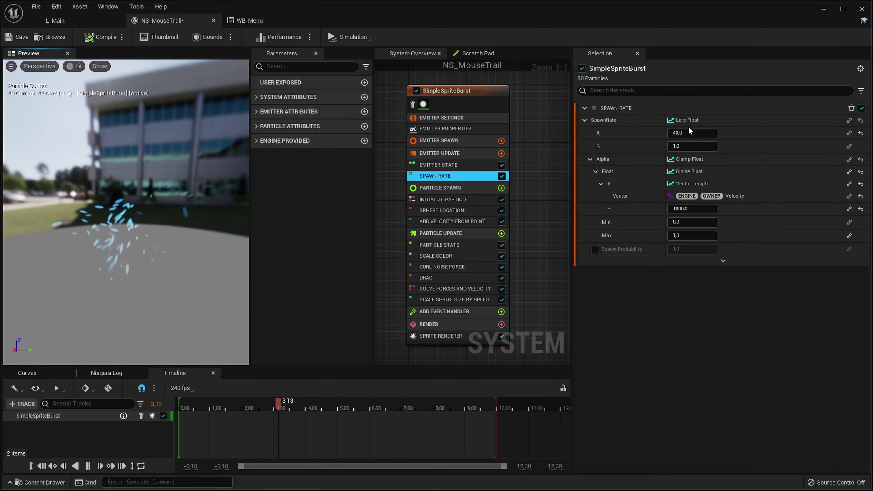
left_click(688, 132)
type("20")
key("Return")
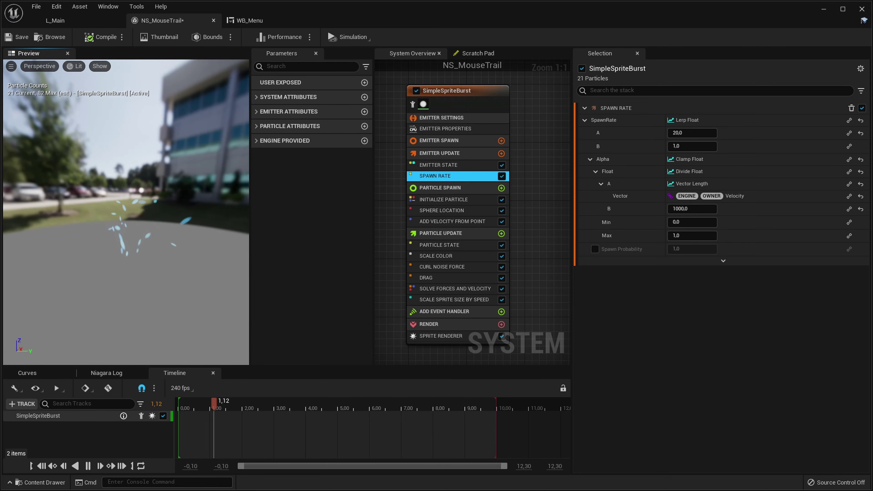
left_click(688, 146)
type("600")
key("Return")
left_click(57, 21)
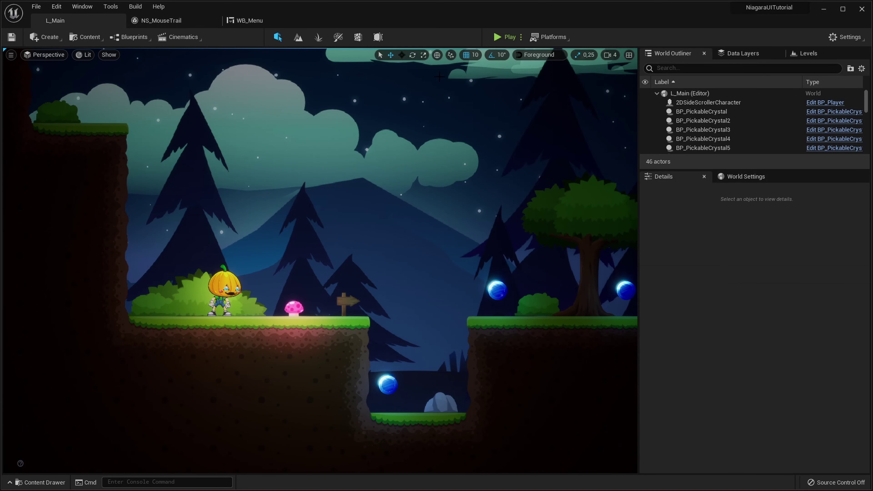
- Play-test the mouse trail in L_Main and stop the session
left_click(504, 37)
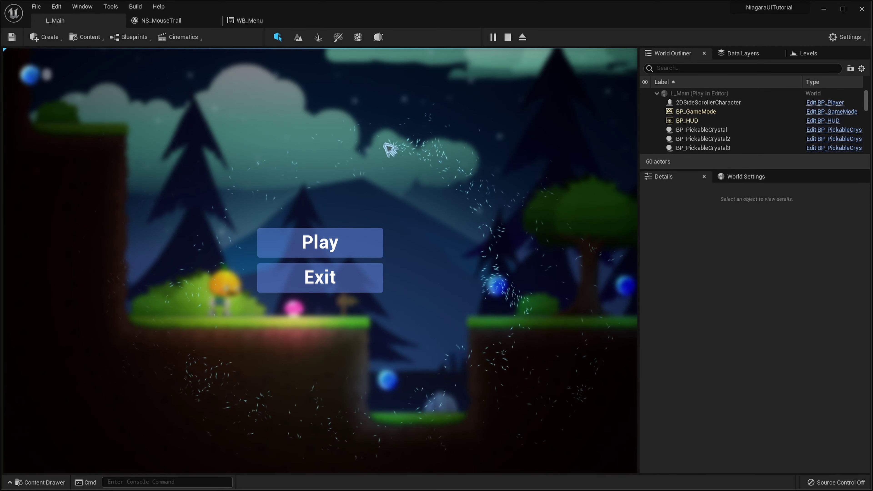
key("Escape")
left_click(194, 20)
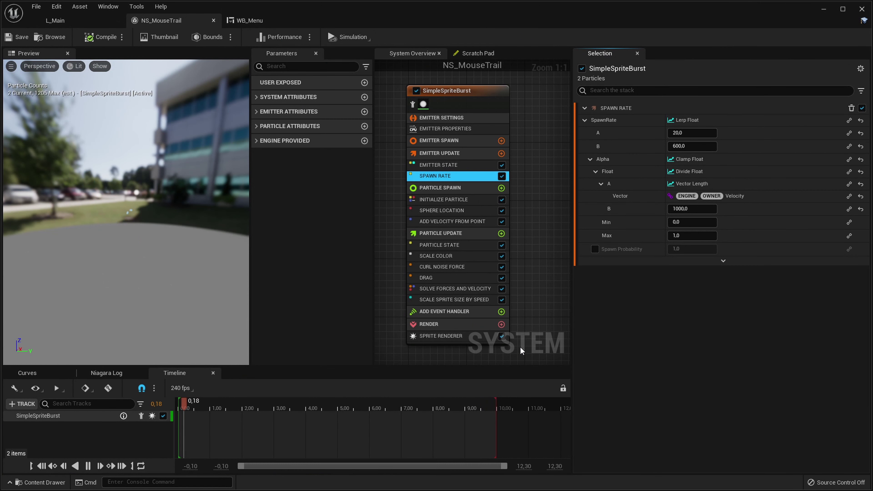
- Lower Curl Noise Force's Noise Frequency to 5 and save NS_MouseTrail
left_click(443, 268)
left_click(689, 134)
type("5")
key("Return")
left_click(8, 37)
- Play-test the updated trail again in L_Main
left_click(55, 20)
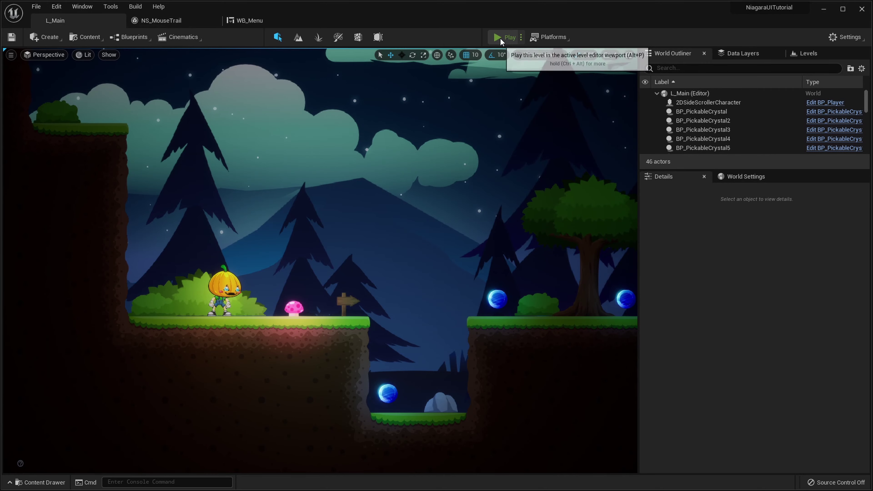
left_click(497, 36)
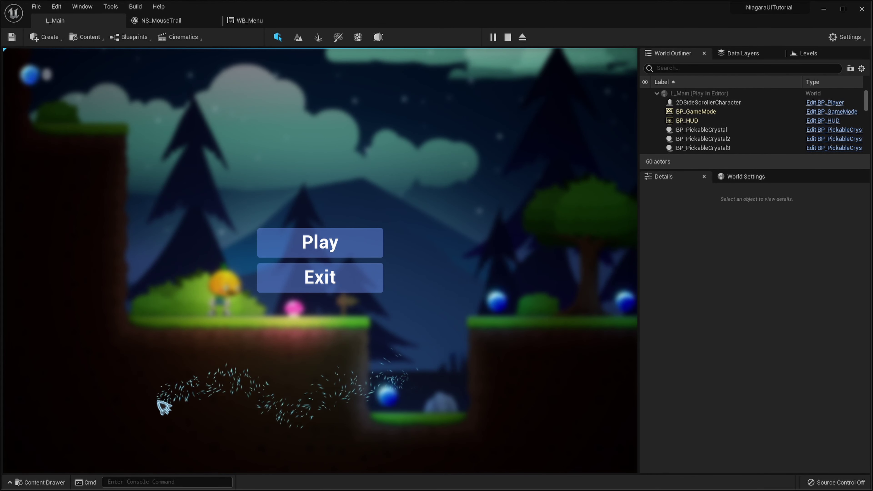
key("Escape")
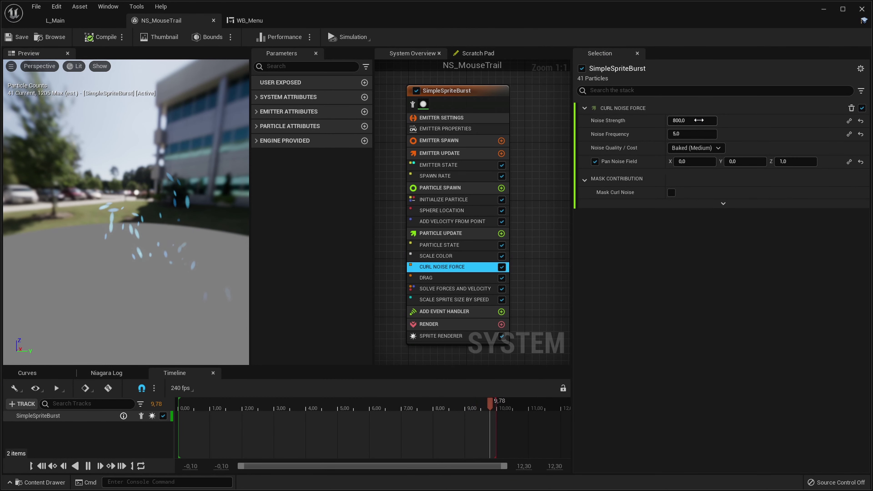
- Raise the Curl Noise strength to 1500 and run a quick play-test
left_click(698, 120)
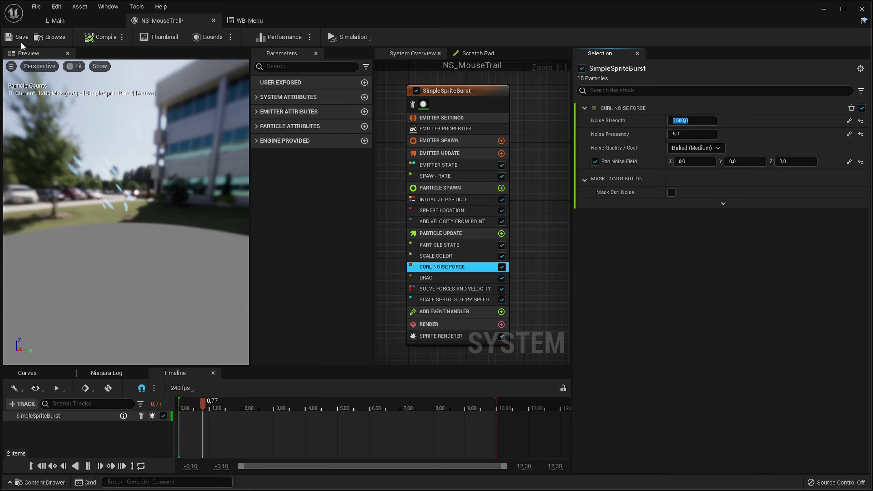
left_click(55, 20)
left_click(504, 37)
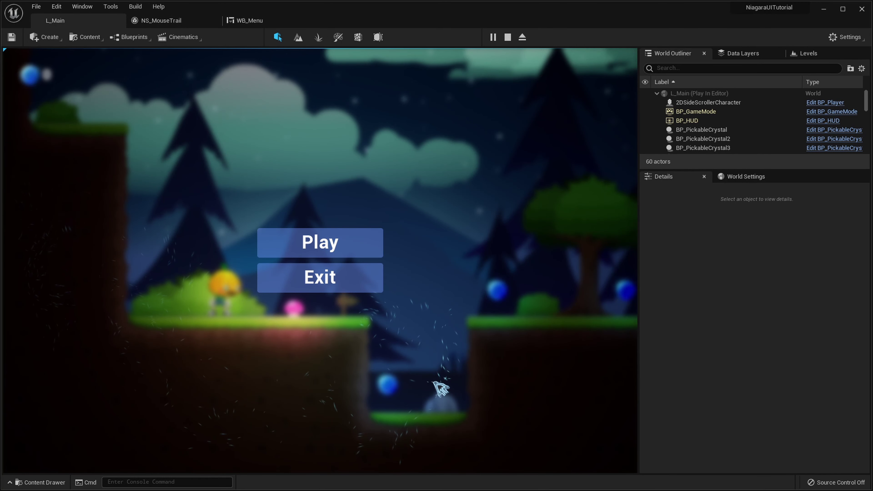
key("Escape")
- Run a second, longer play-test of the trail over the menu
left_click(168, 21)
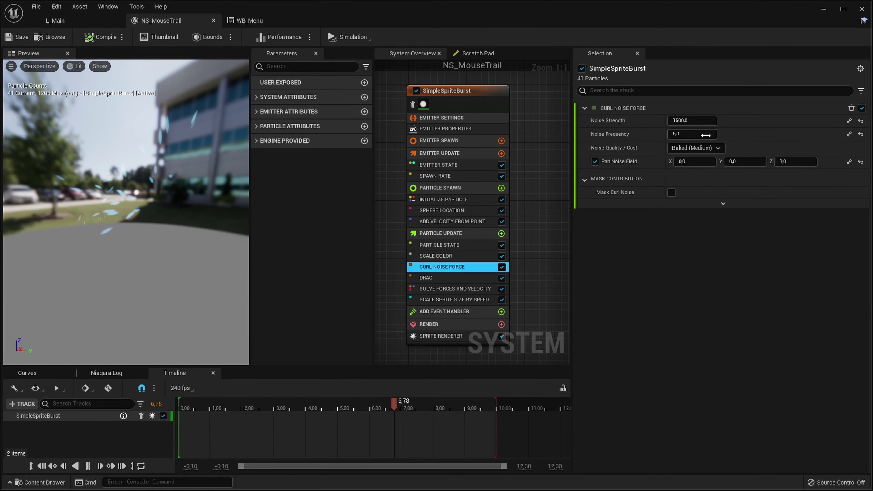
left_click(59, 21)
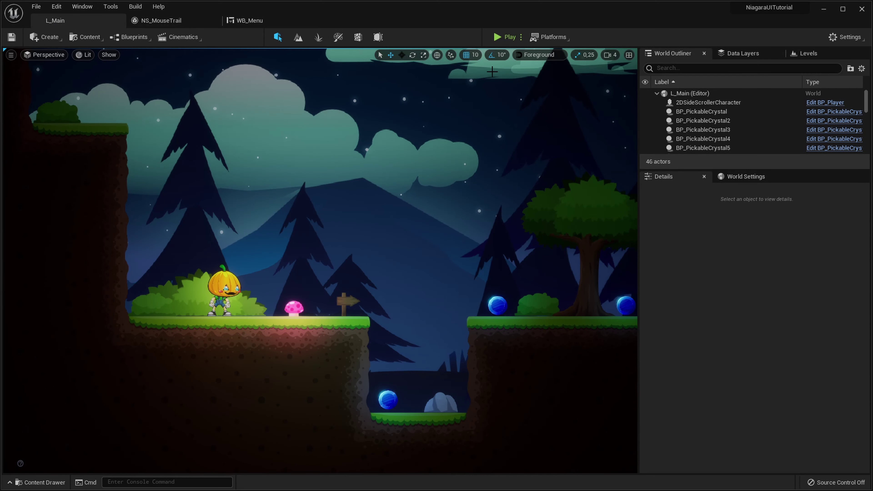
left_click(503, 37)
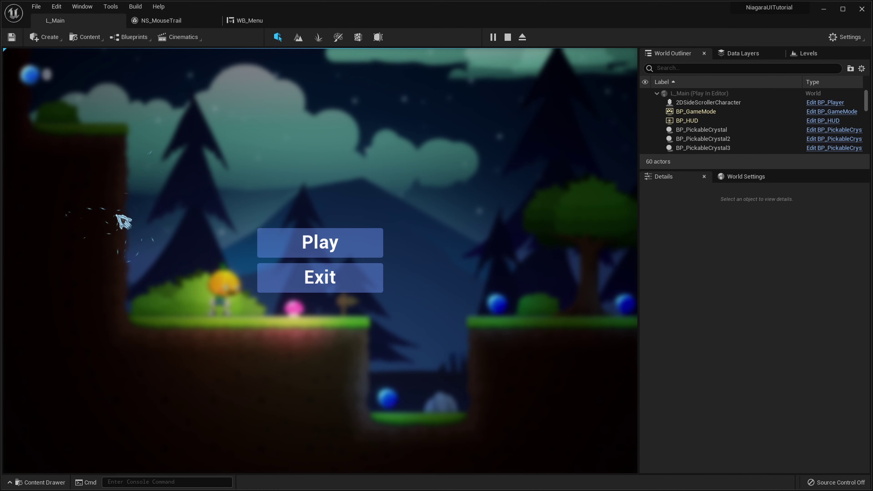
key("Escape")
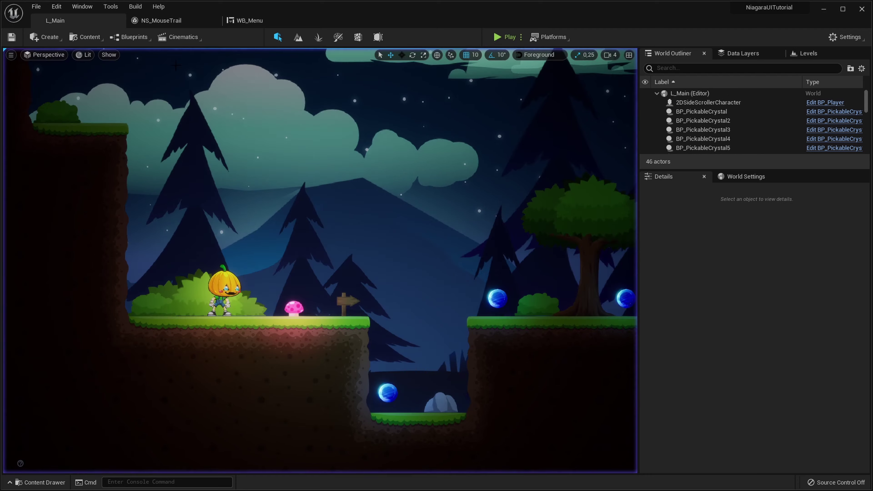
- Copy the SpawnRate speed blend and paste it into Sphere Location's Sphere Radius
left_click(168, 21)
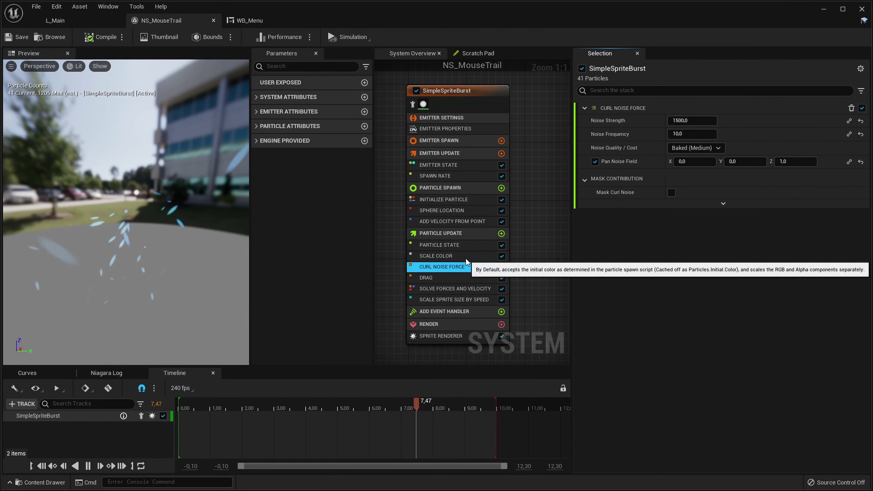
left_click(437, 176)
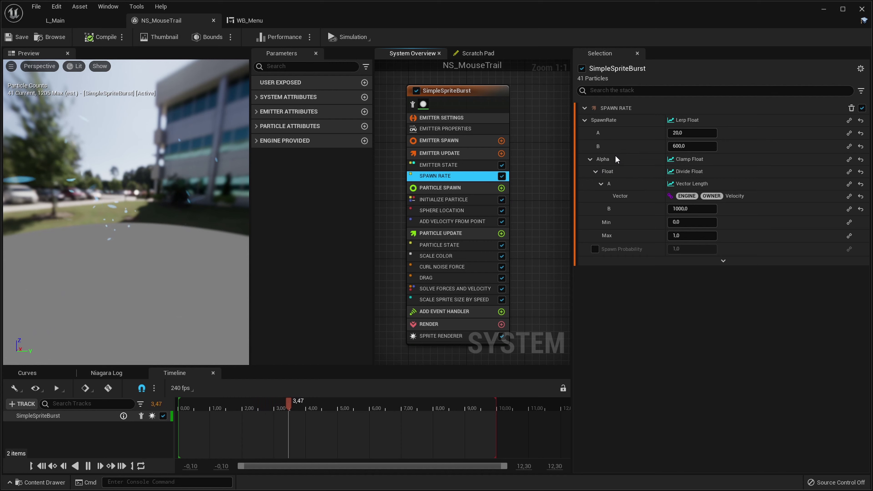
right_click(600, 121)
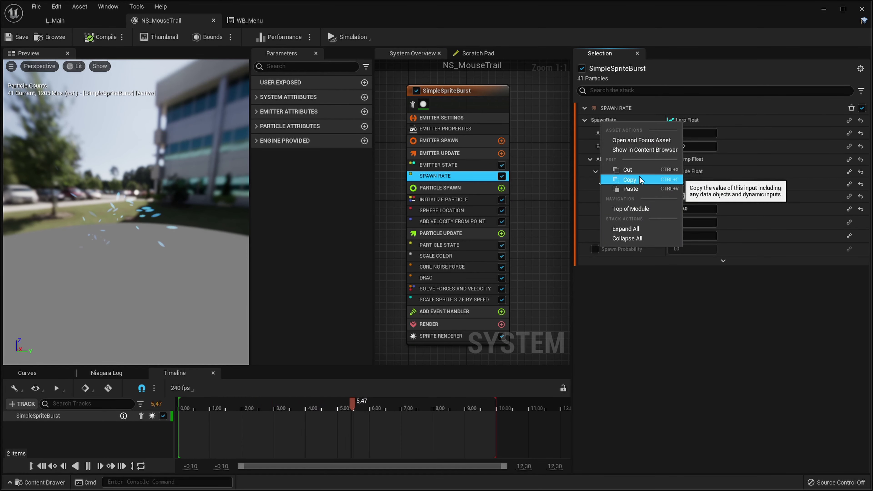
left_click(638, 177)
left_click(435, 210)
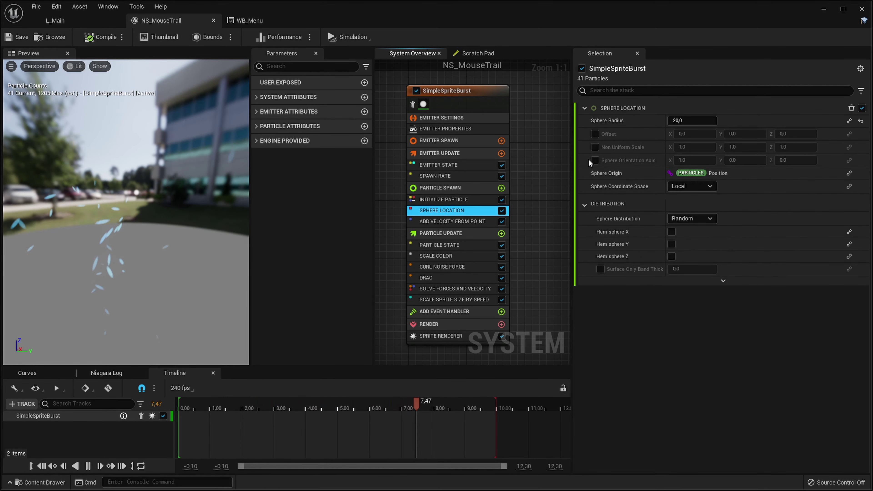
right_click(611, 121)
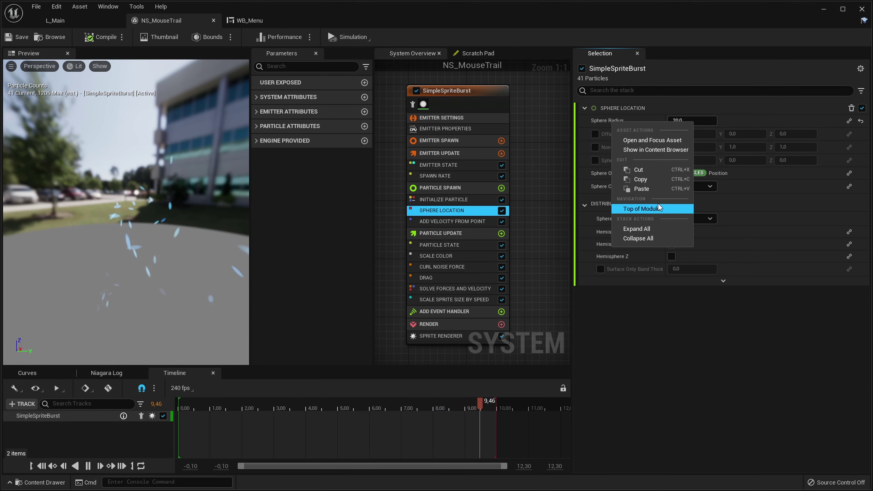
left_click(645, 188)
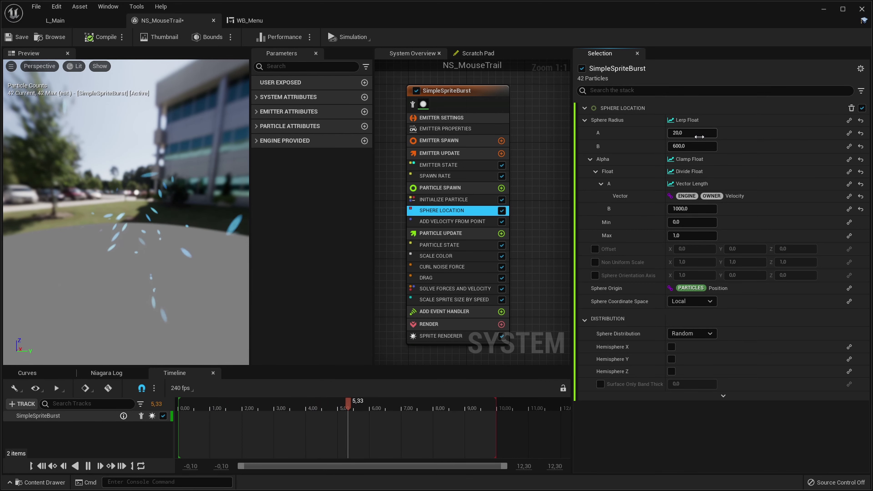
- Set the Sphere Radius blend A to 40 and B to 10, and save NS_MouseTrail
left_click(691, 133)
type("40")
key("Return")
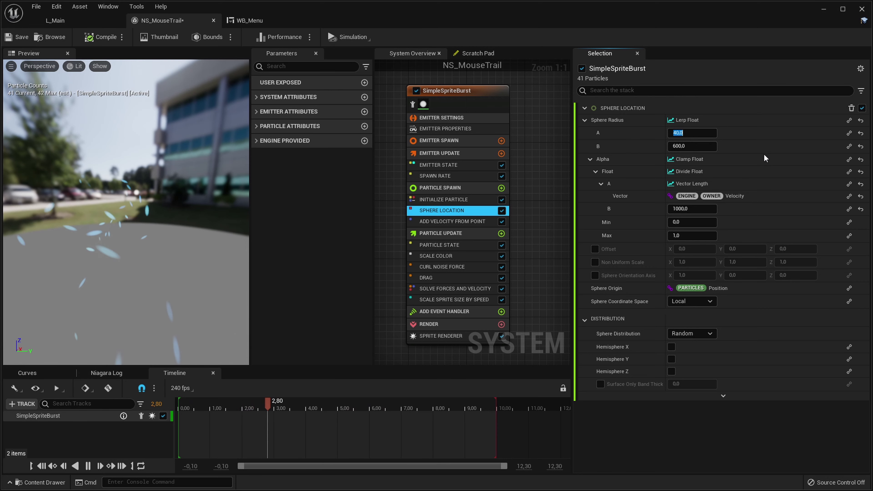
left_click(692, 146)
type("10")
key("Return")
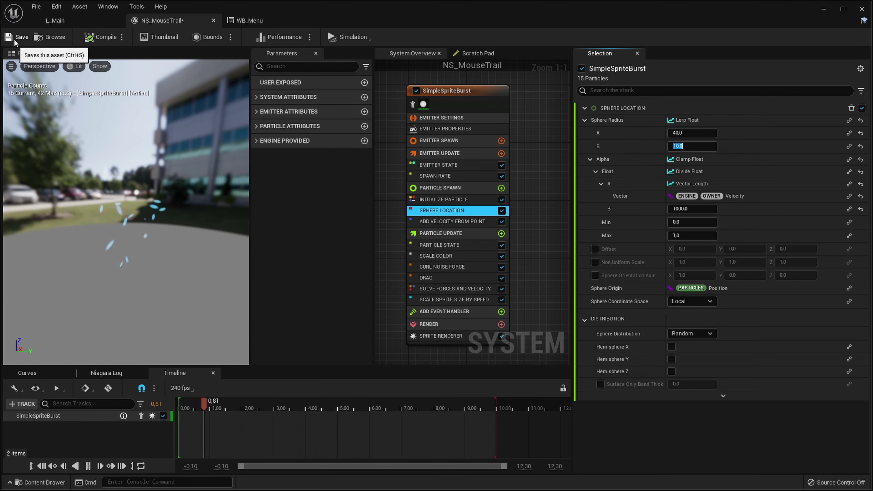
left_click(14, 39)
- Play-test the trail twice in L_Main, checking NS_MouseTrail in between
left_click(53, 20)
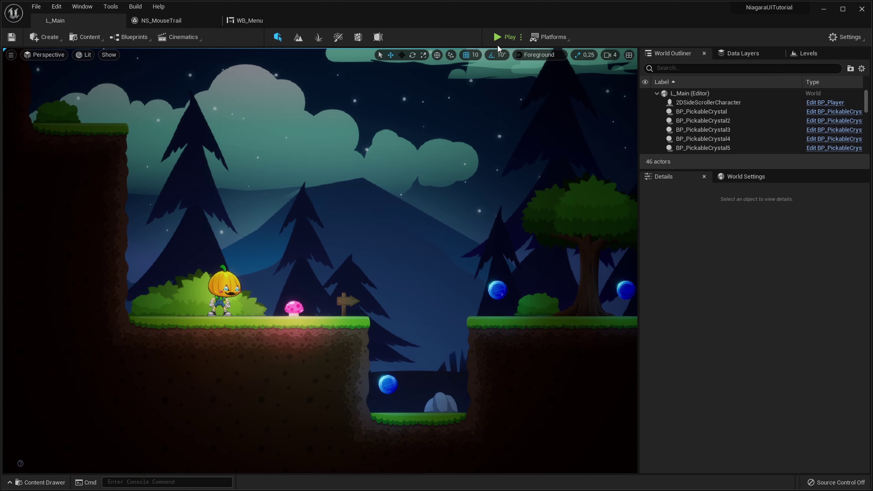
left_click(494, 37)
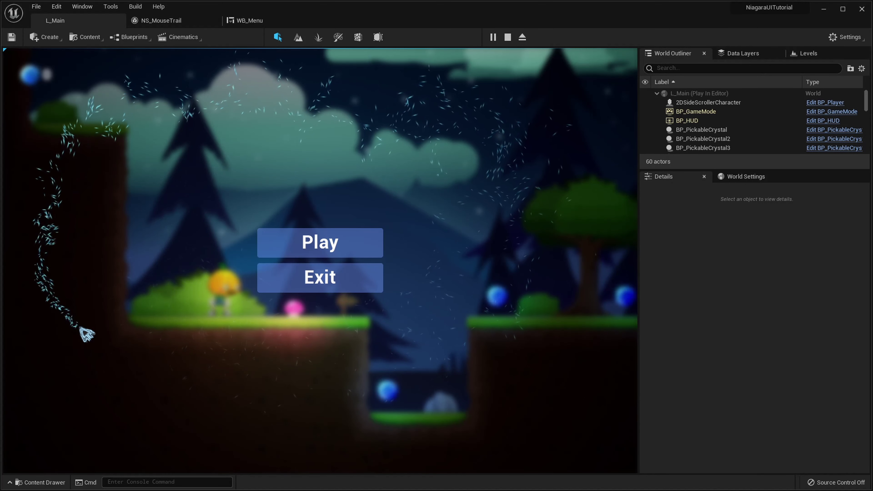
key("Escape")
left_click(157, 22)
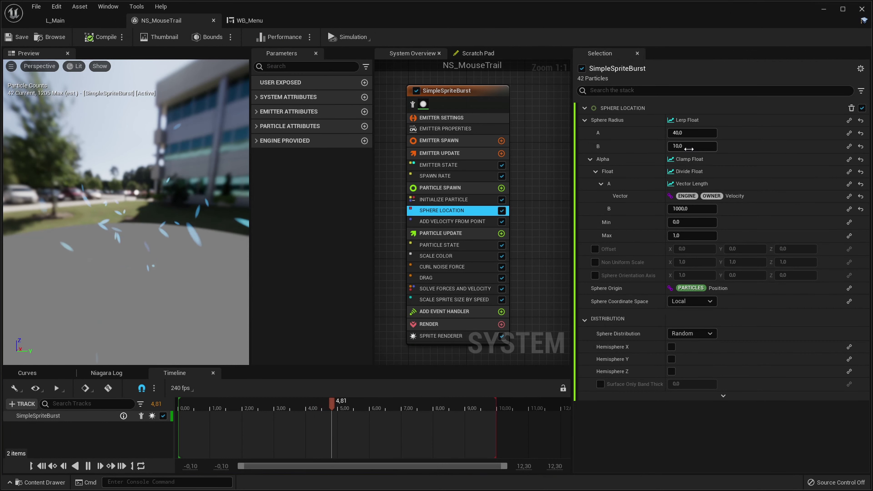
left_click(68, 21)
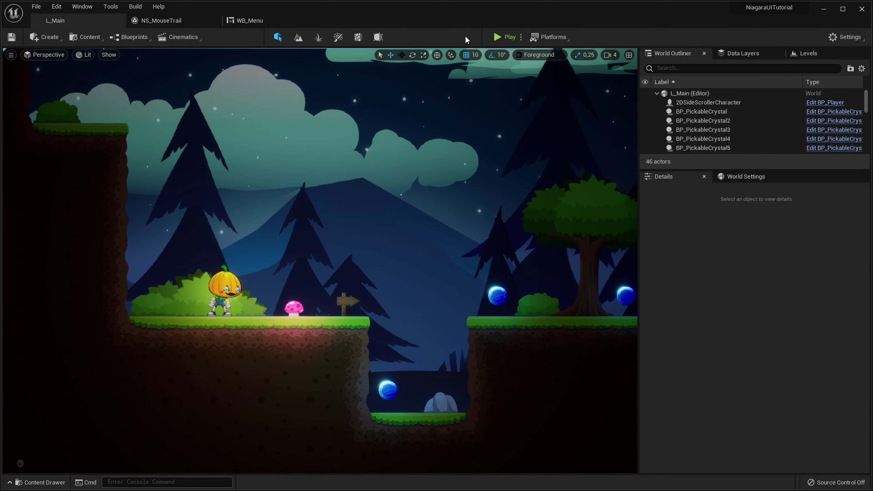
left_click(505, 37)
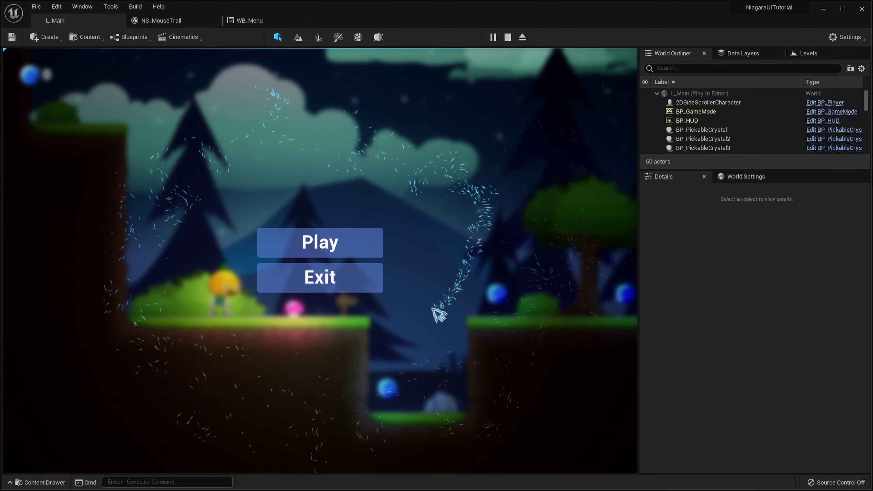
key("Escape")
- Inspect the Drag module settings, then start another play preview in L_Main
left_click(162, 20)
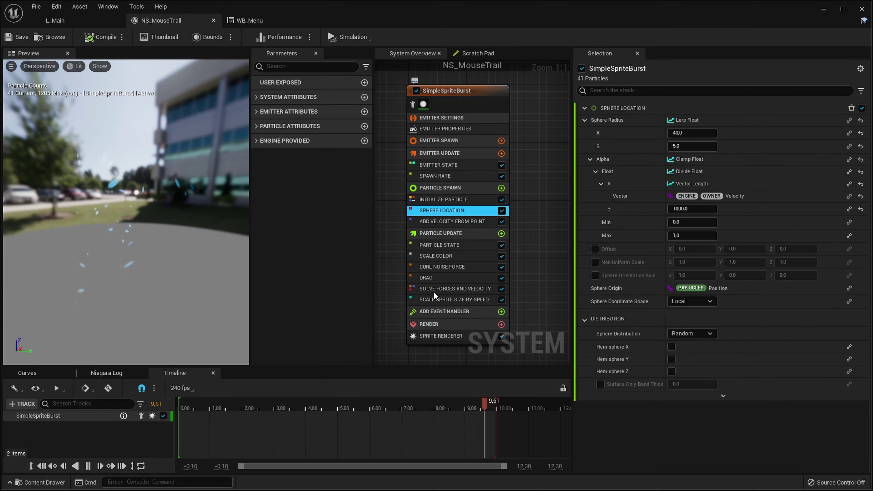
left_click(428, 279)
left_click(55, 21)
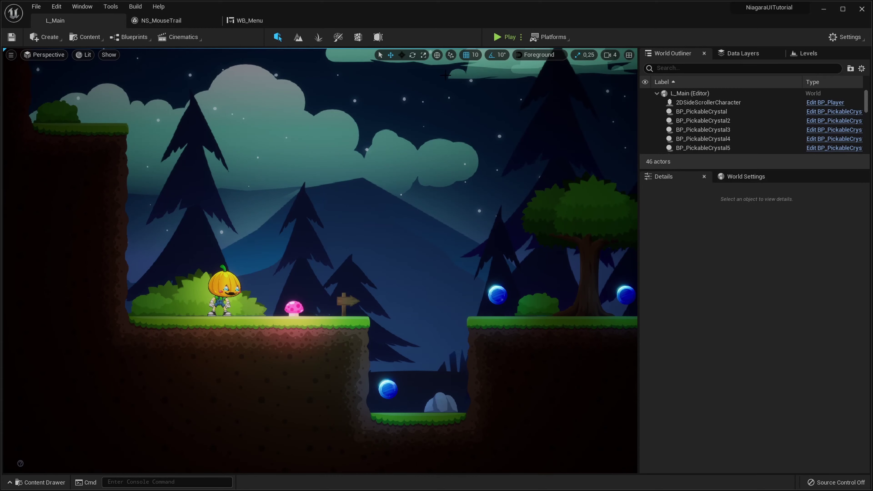
left_click(509, 37)
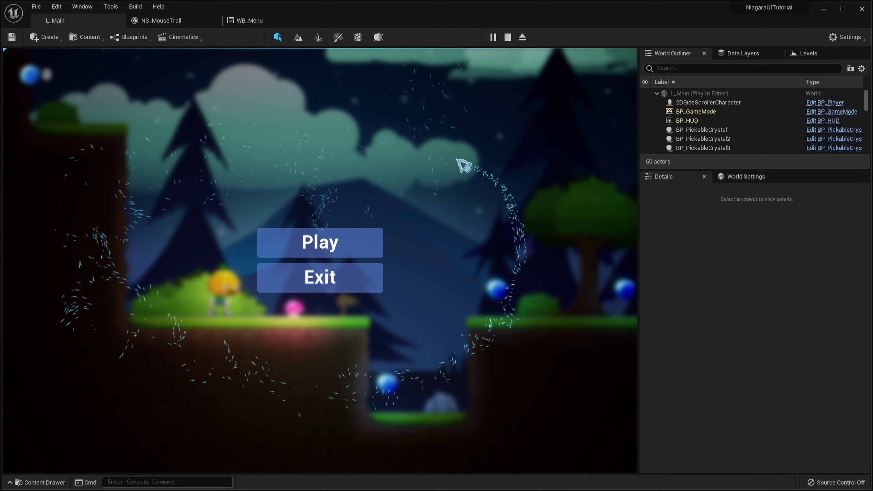
- Make Initialize Particle's lifetime Random with a minimum of 0,5
key("Escape")
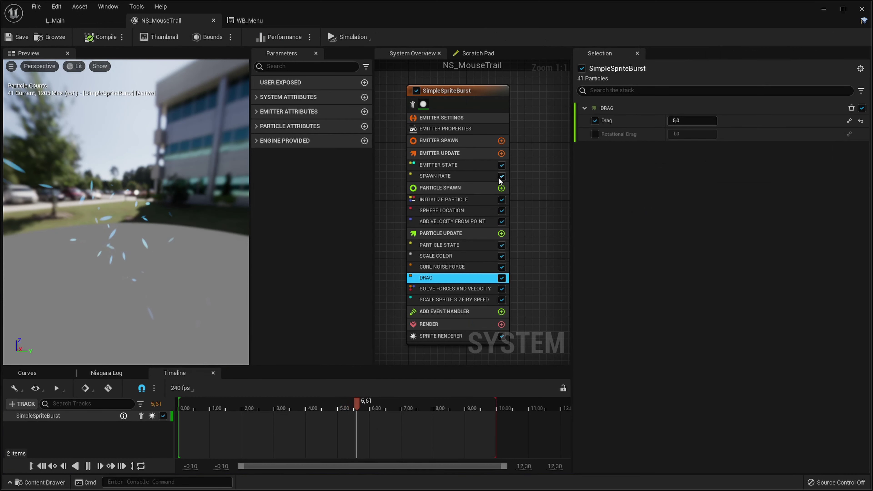
left_click(426, 199)
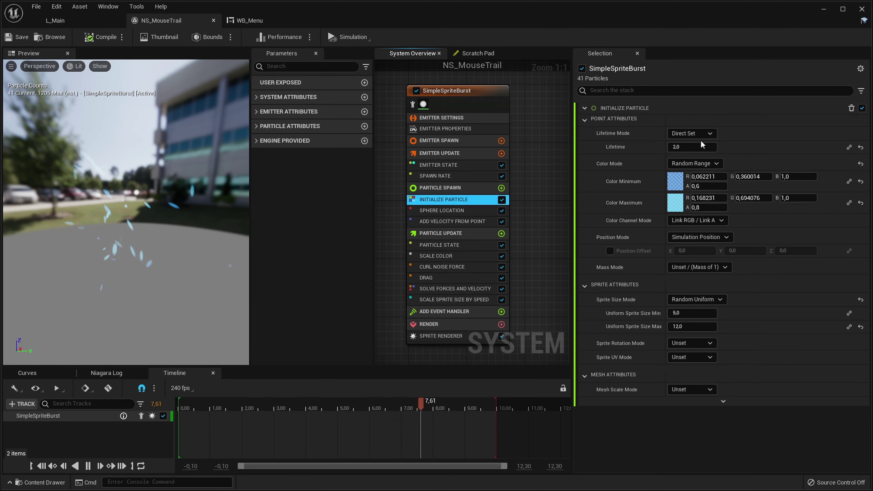
left_click(692, 134)
left_click(692, 146)
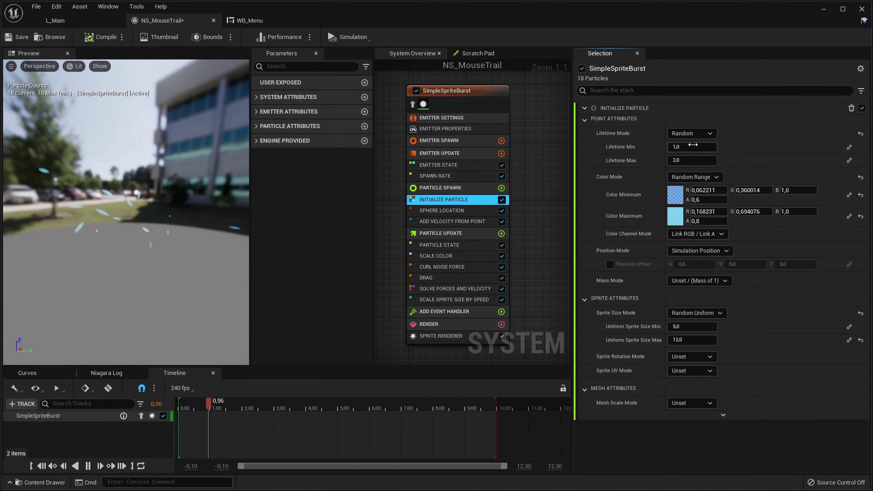
left_click(692, 146)
type("0,5")
key("Return")
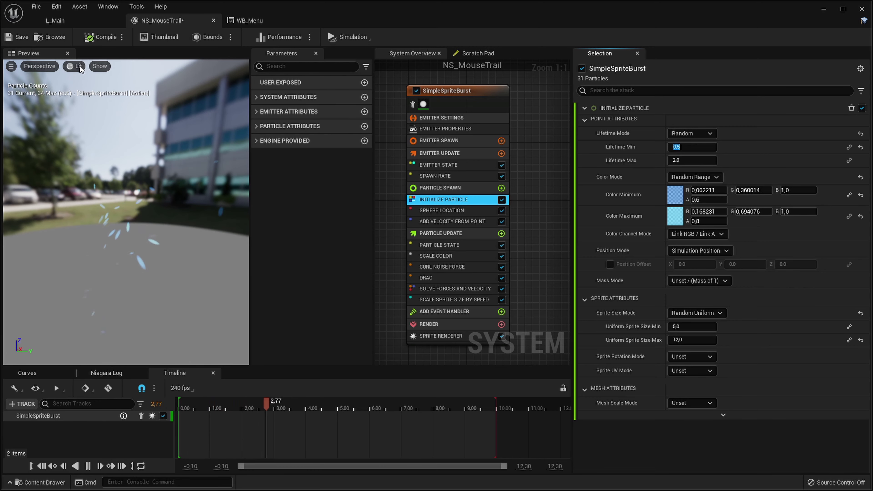
- Play-test the trail with the random lifetimes in L_Main
left_click(79, 21)
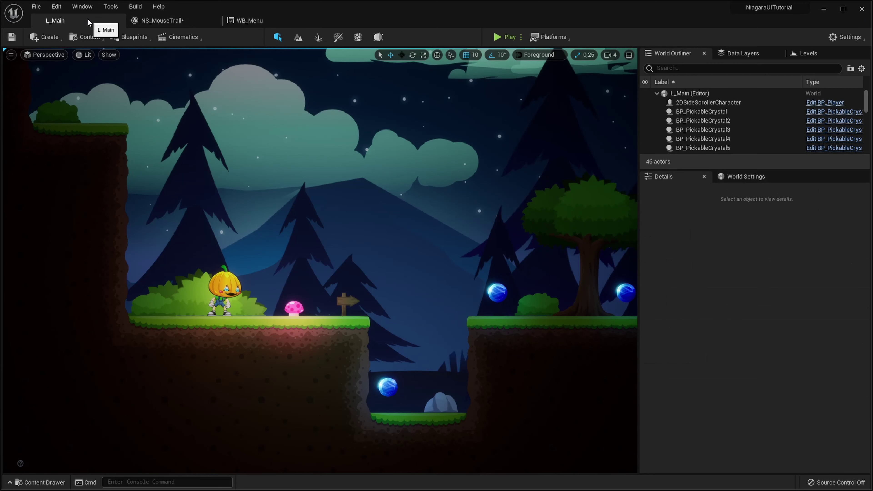
left_click(505, 34)
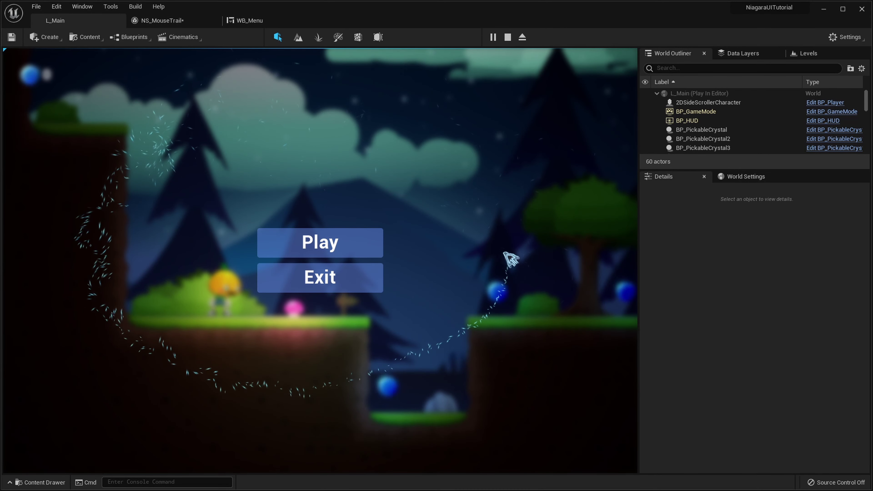
key("Escape")
- Add Scale Sprite Size to Particle Update with Scale Factor driven by a single float
left_click(162, 20)
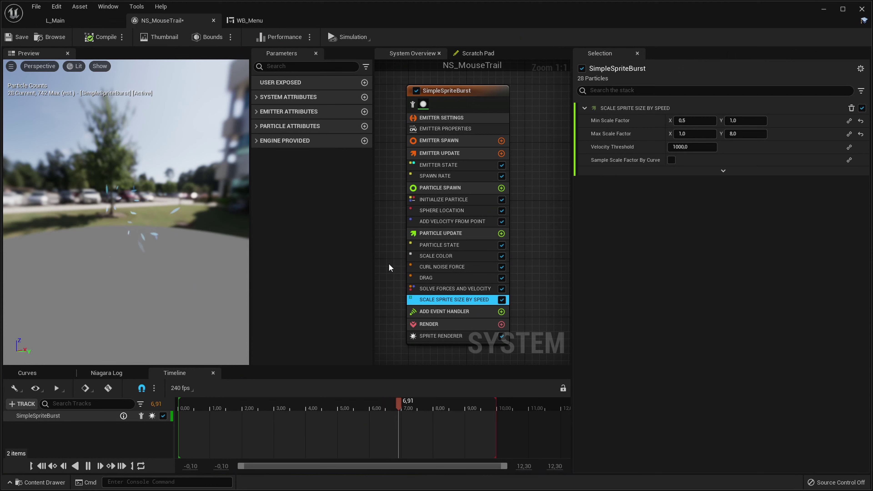
left_click(501, 233)
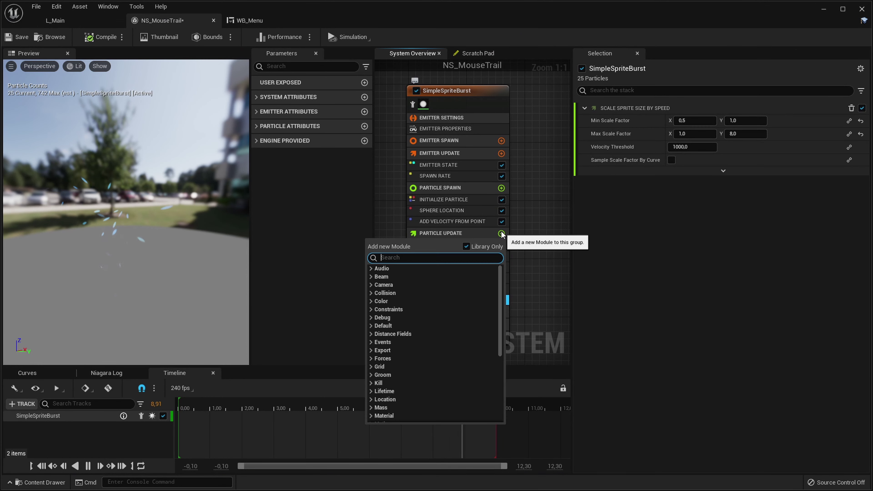
type("scale spr")
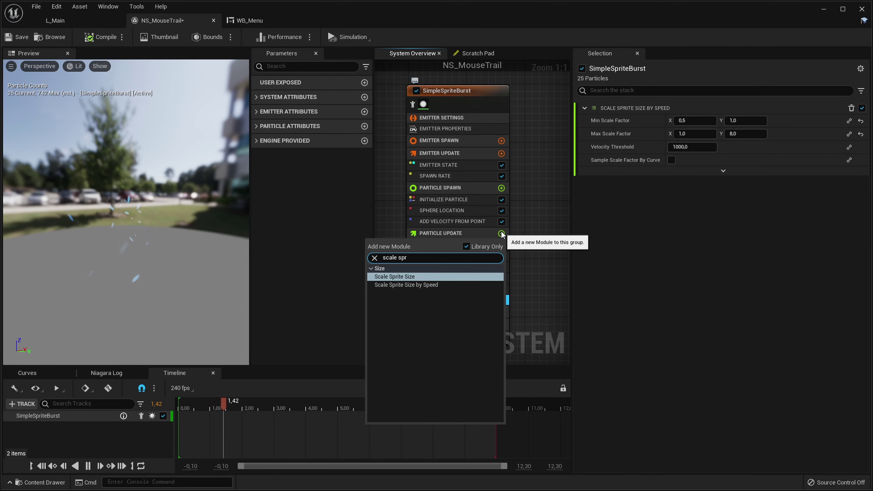
key("Return")
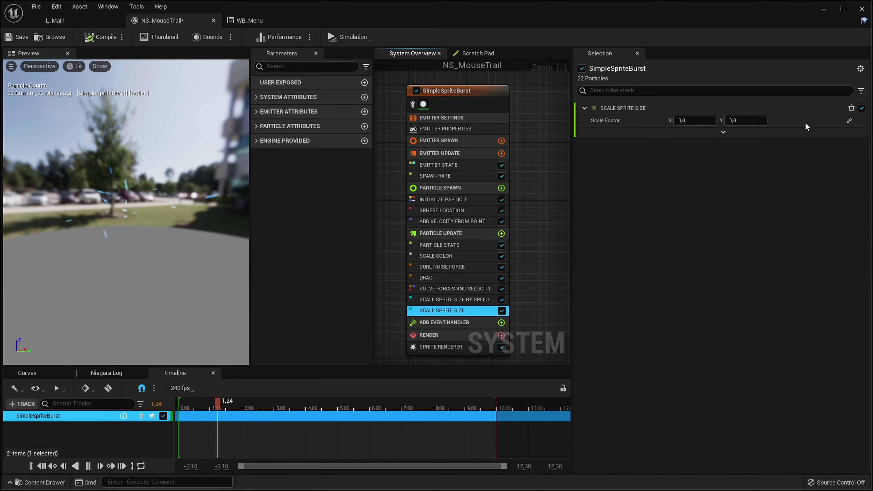
left_click(849, 122)
type("float")
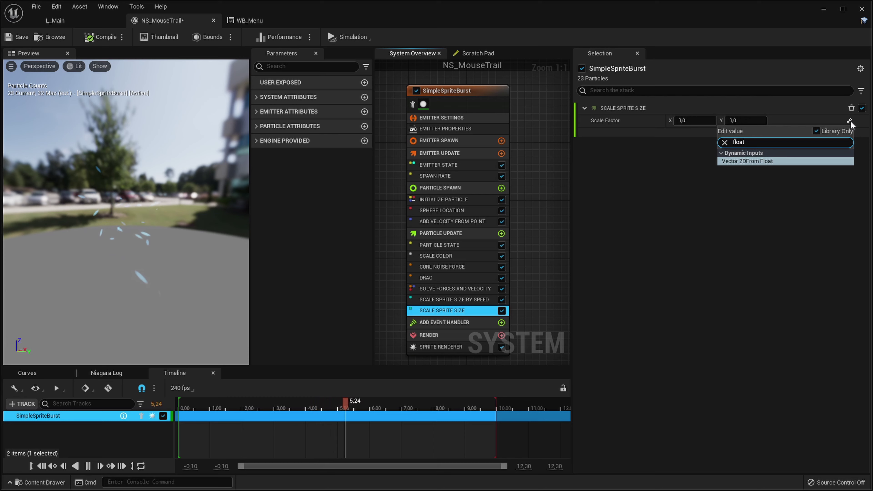
key("Return")
- Drive the float Value with a Float from Curve input
right_click(850, 136)
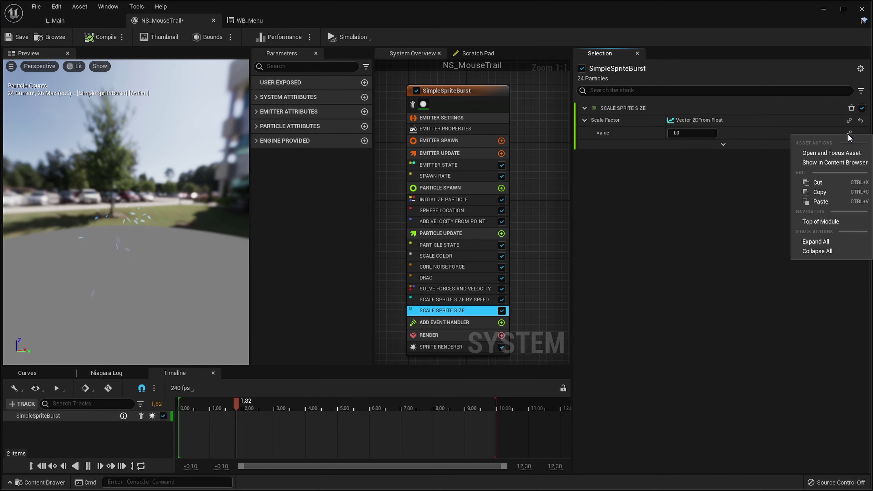
left_click(849, 134)
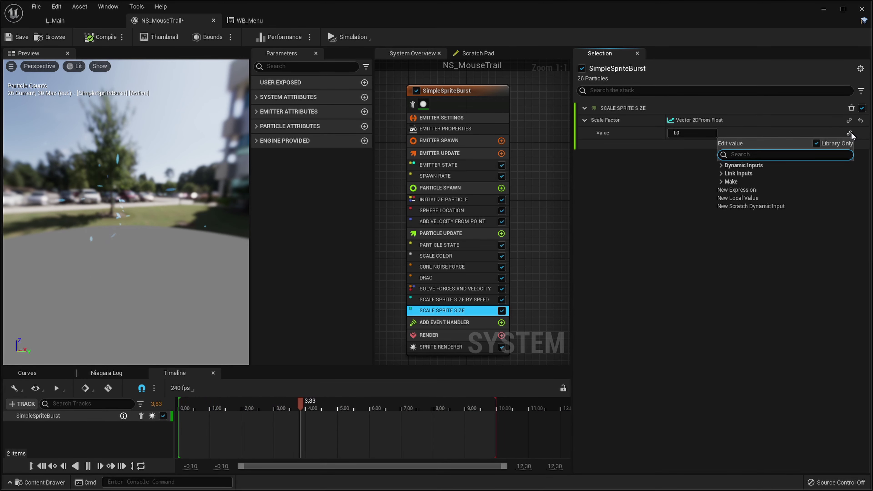
type("cur")
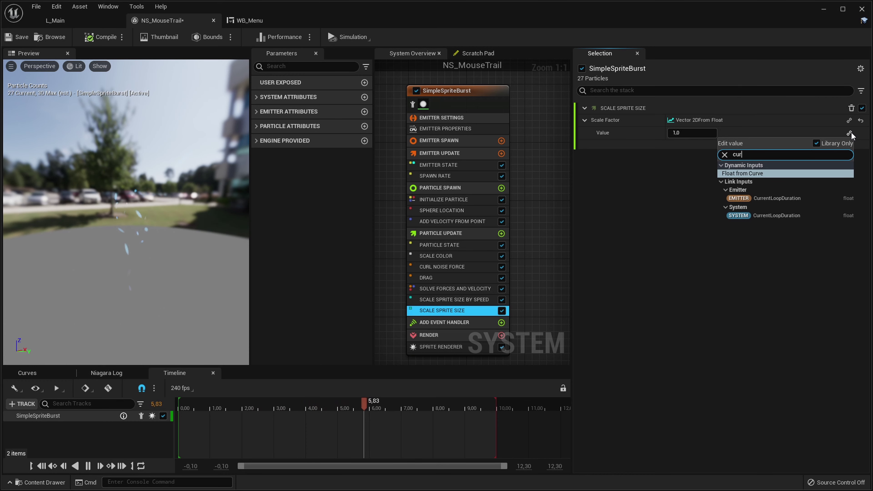
key("Return")
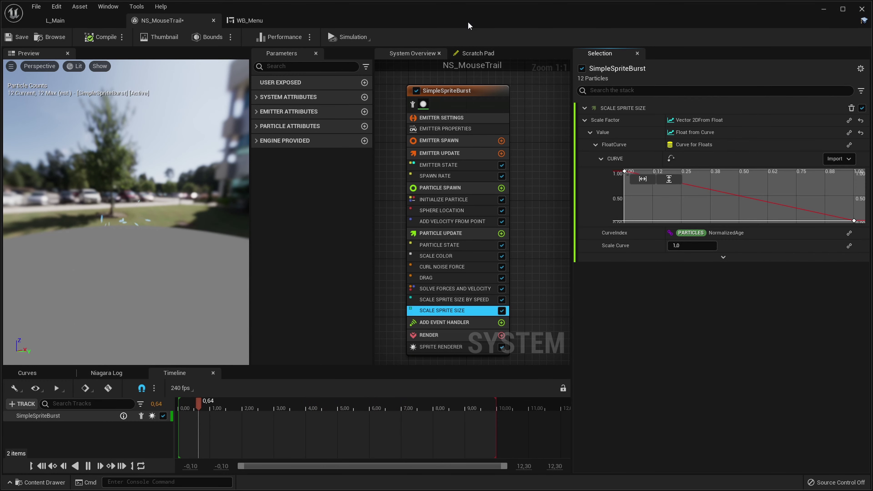
- Set the curve's first key value to 0
scroll(663, 186, "down", 3)
left_click(684, 185)
left_click(787, 181)
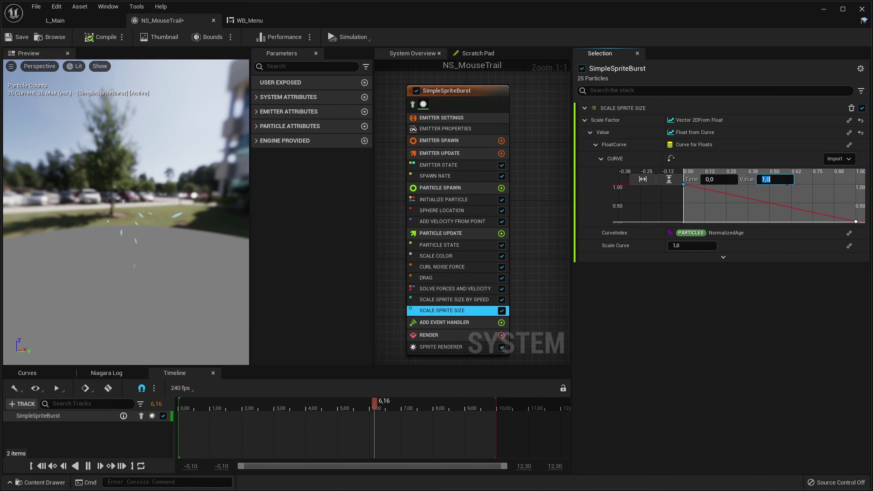
type("0")
left_click(735, 216)
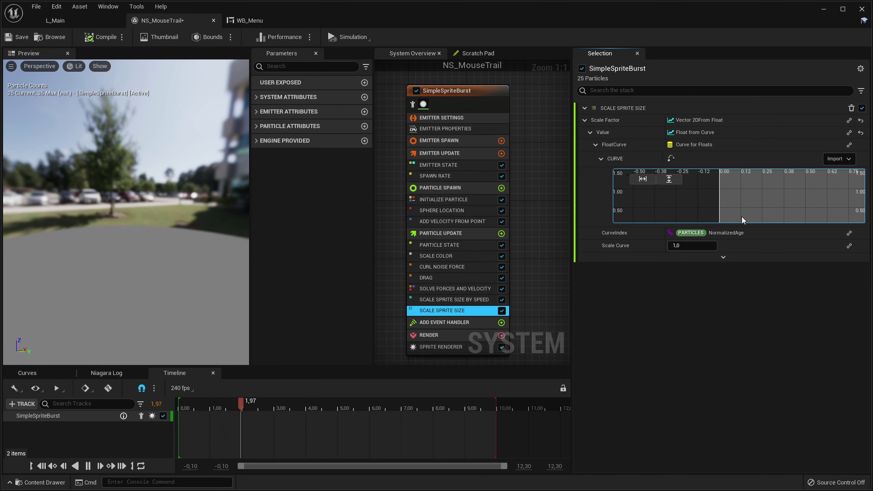
- Add a new curve key with value 1 at time 0.0
middle_click(710, 200)
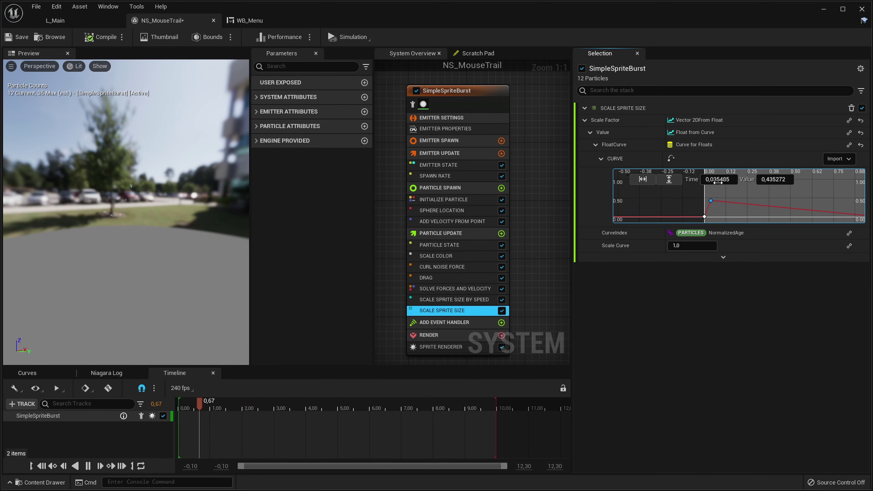
left_click(718, 180)
left_click(774, 179)
type("1")
key("Return")
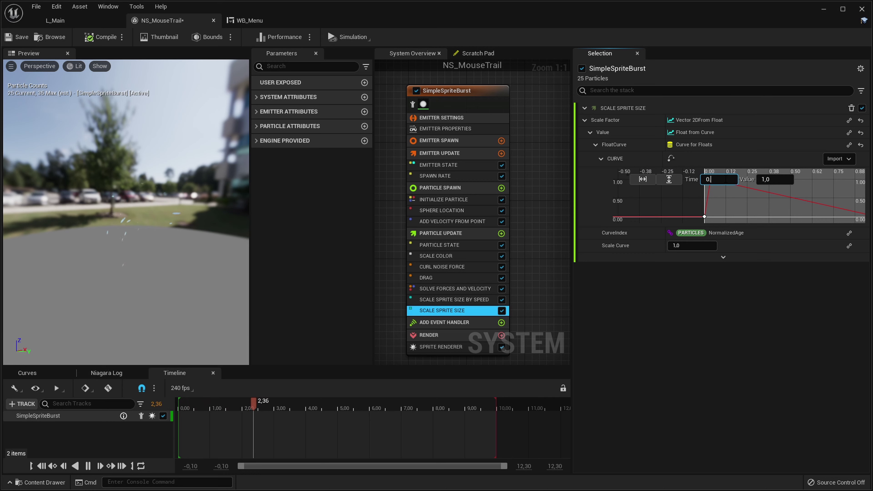
left_click(725, 179)
type("0.0")
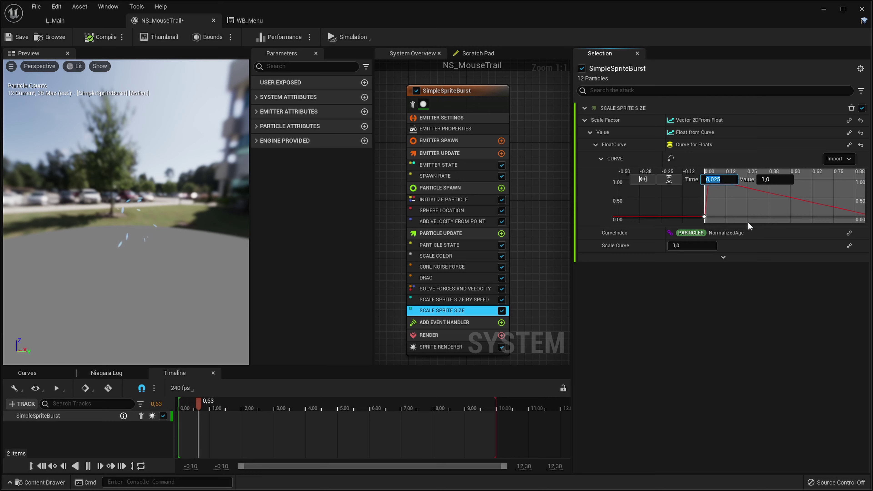
left_click(712, 210)
- Give all curve keys Auto interpolation so particles shrink smoothly to zero
scroll(722, 206, "down", 1)
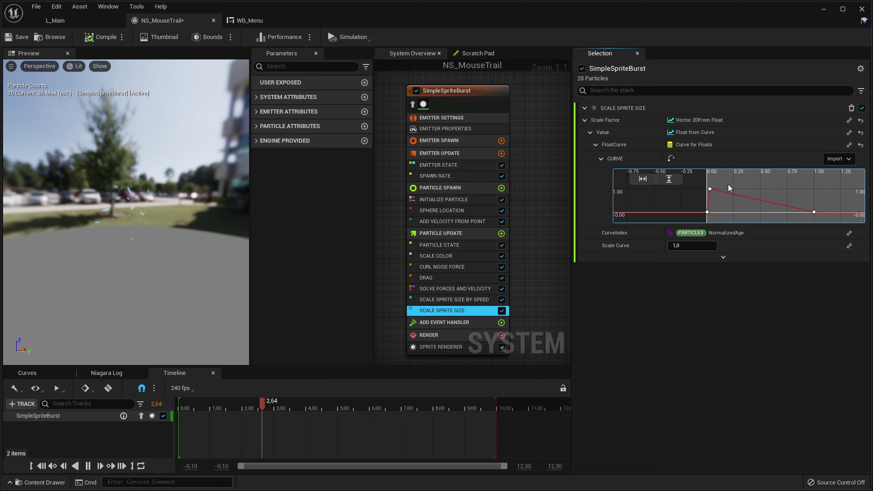
left_click_drag(702, 198, 702, 199)
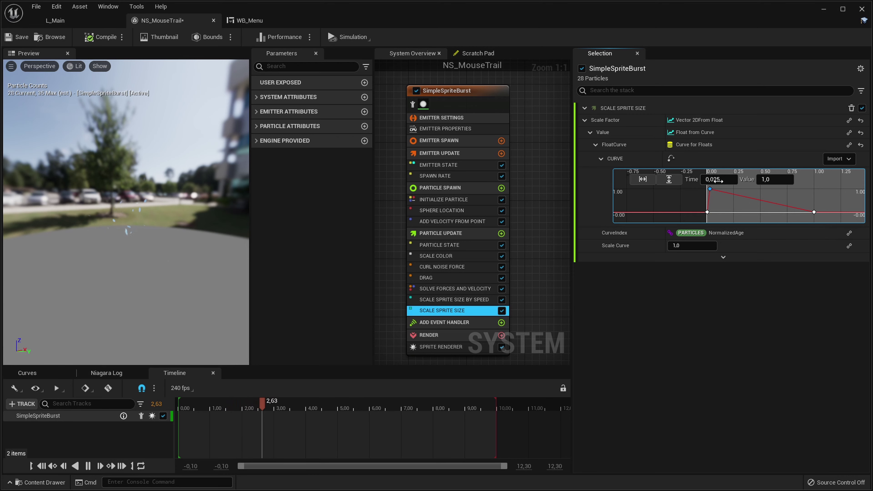
right_click(710, 190)
scroll(684, 212, "down", 3)
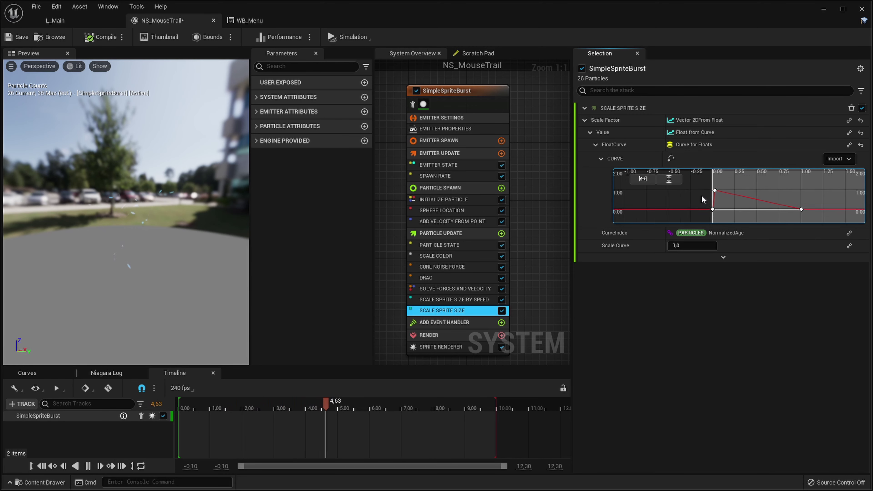
left_click(714, 207, "shift")
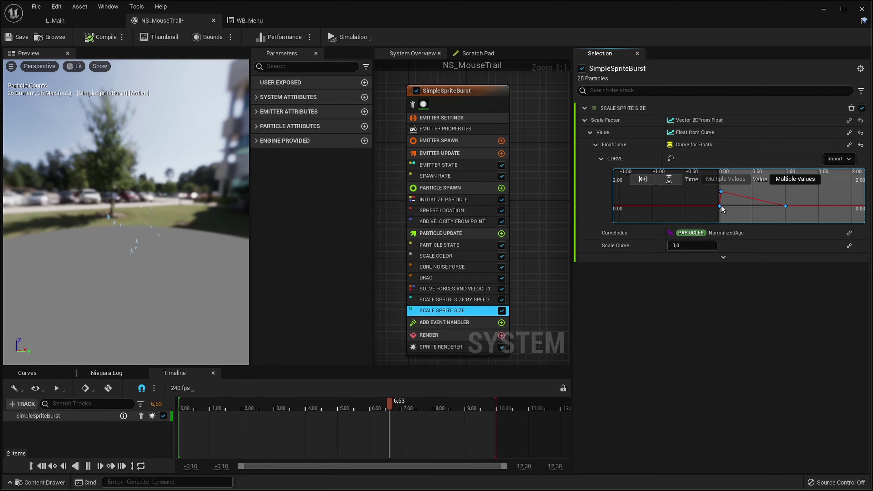
right_click(720, 207)
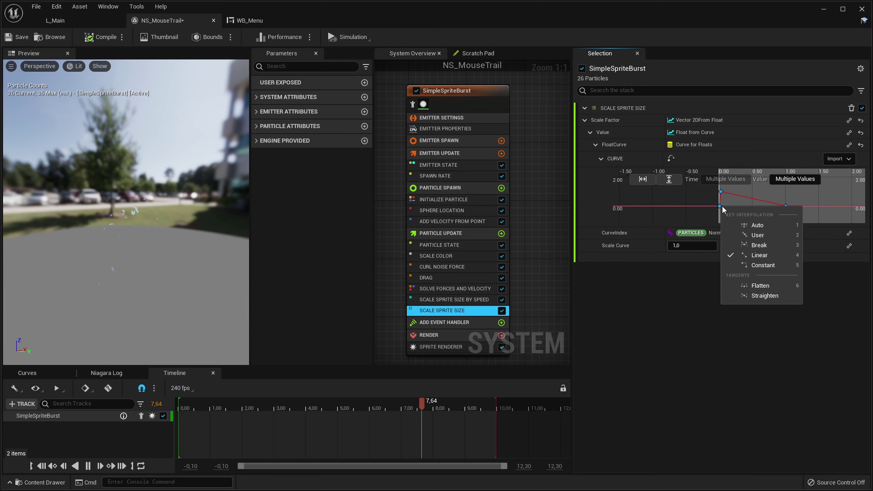
left_click(758, 225)
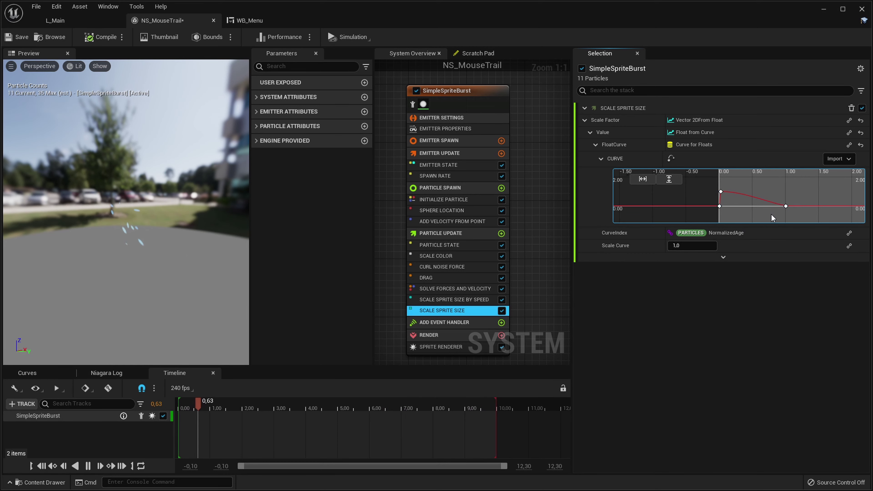
scroll(727, 192, "up", 2)
scroll(727, 191, "up", 2)
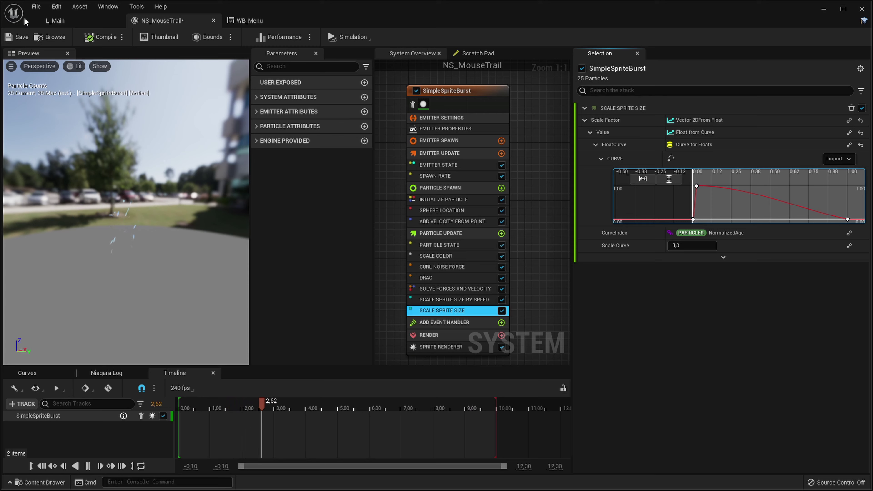
left_click(55, 20)
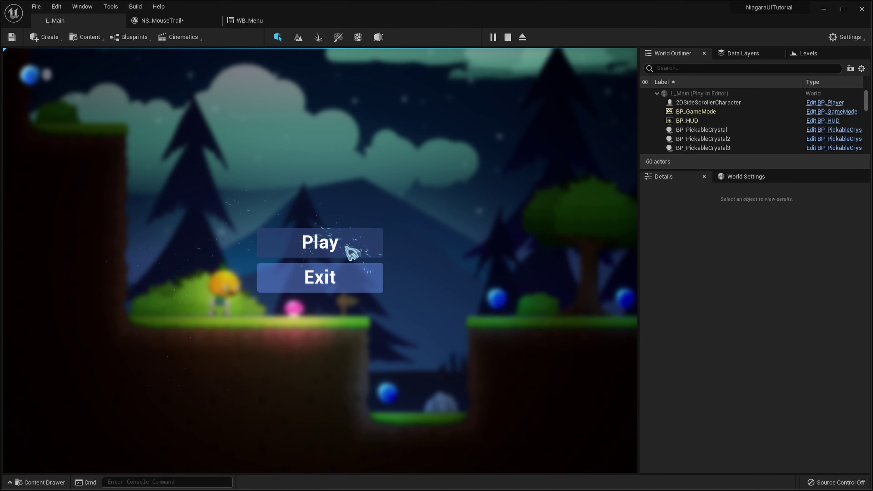
- Dismiss the in-game menu, watch the trail fade out, and stop the preview
left_click(323, 250)
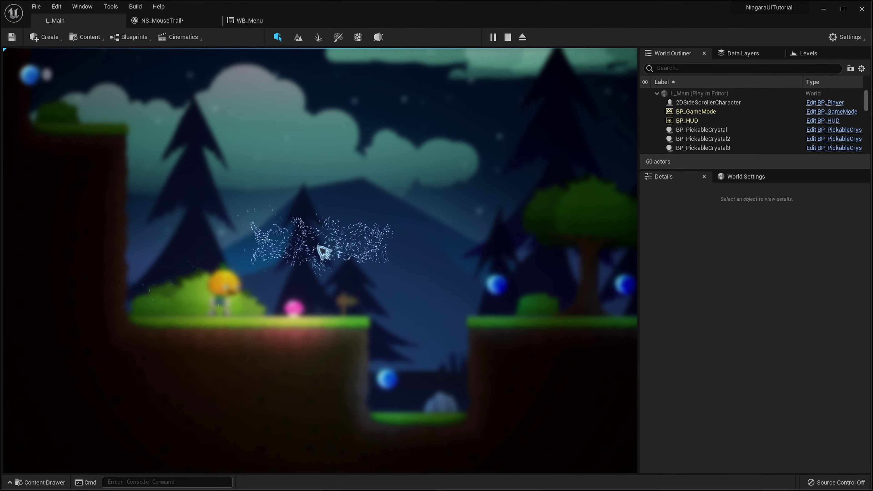
key("Escape")
- In WB_Menu Designer, set NS_MouseTrail's Visibility to Not Hit-Testable (Self & All Children)
left_click(165, 21)
left_click(239, 22)
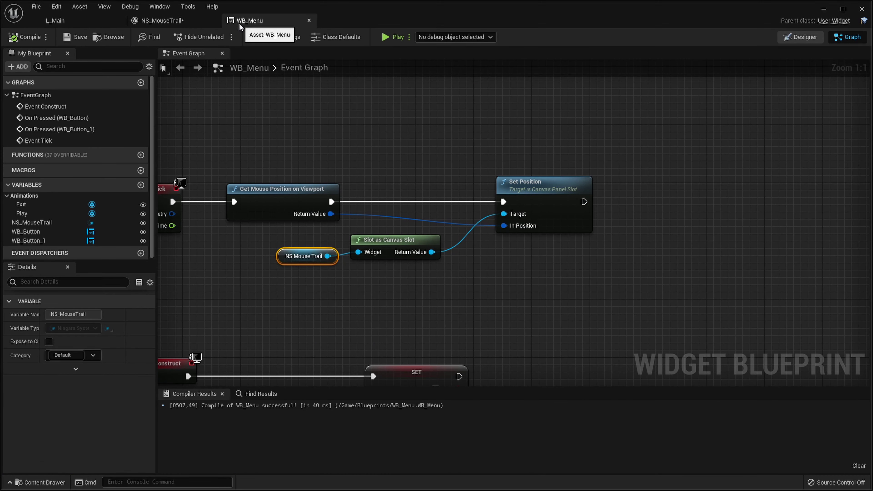
left_click(794, 40)
right_click_drag(265, 241, 304, 238)
scroll(686, 260, "down", 8)
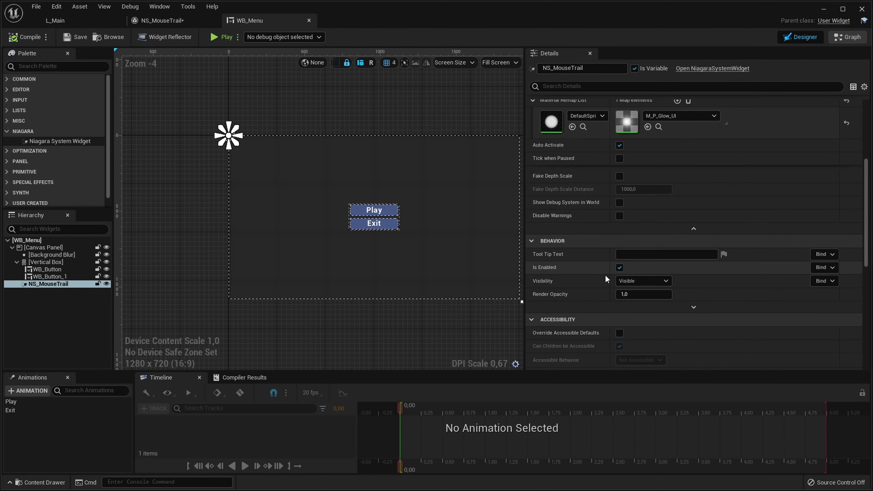
scroll(593, 282, "down", 1)
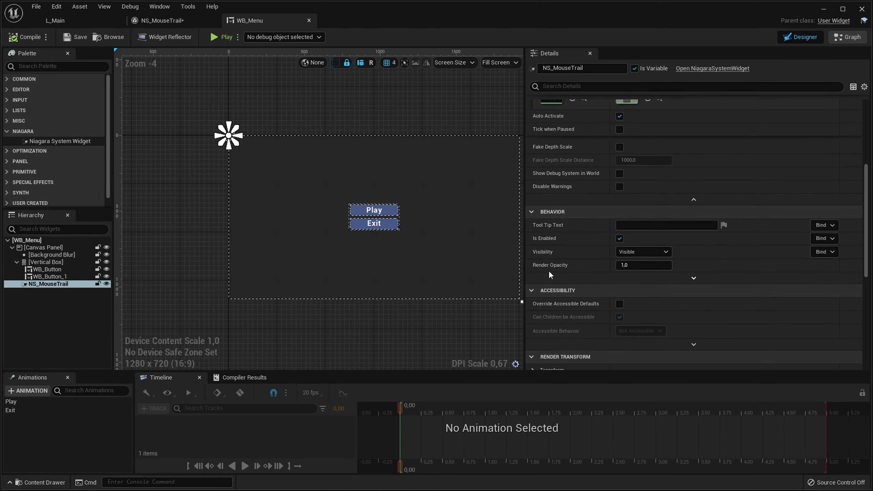
left_click(627, 253)
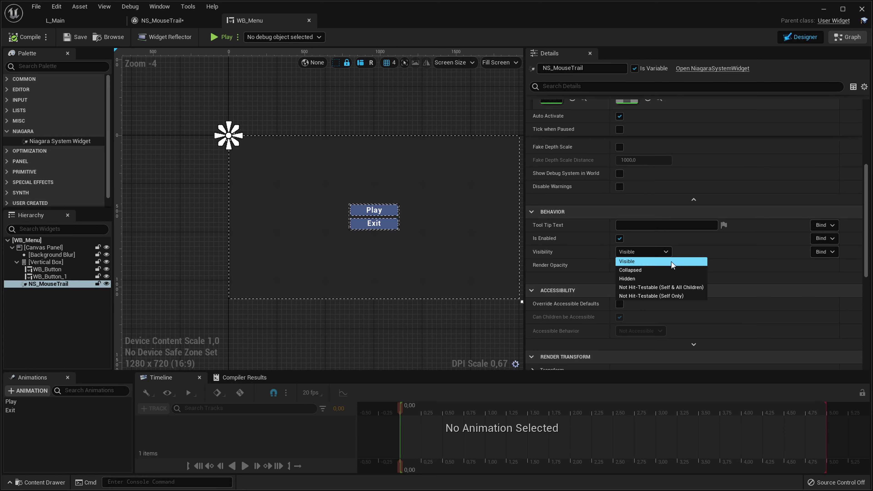
left_click(664, 288)
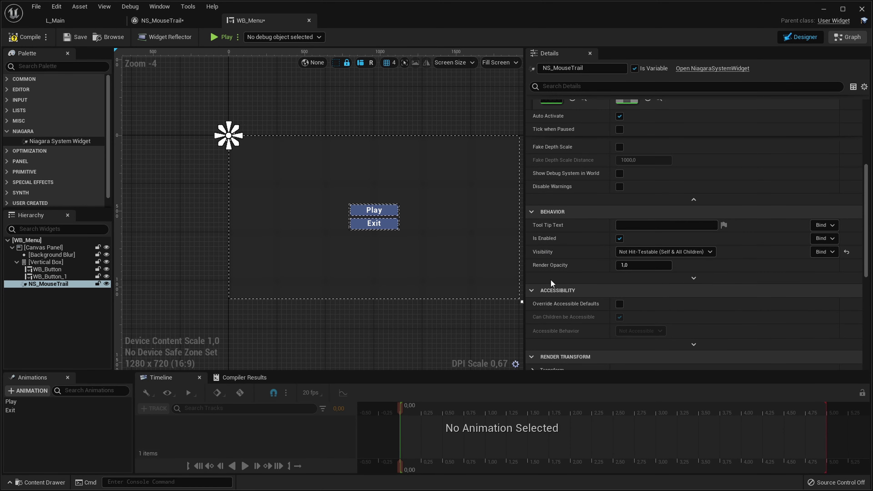
- Compile and save WB_Menu, then return to L_Main
left_click(30, 39)
left_click(75, 37)
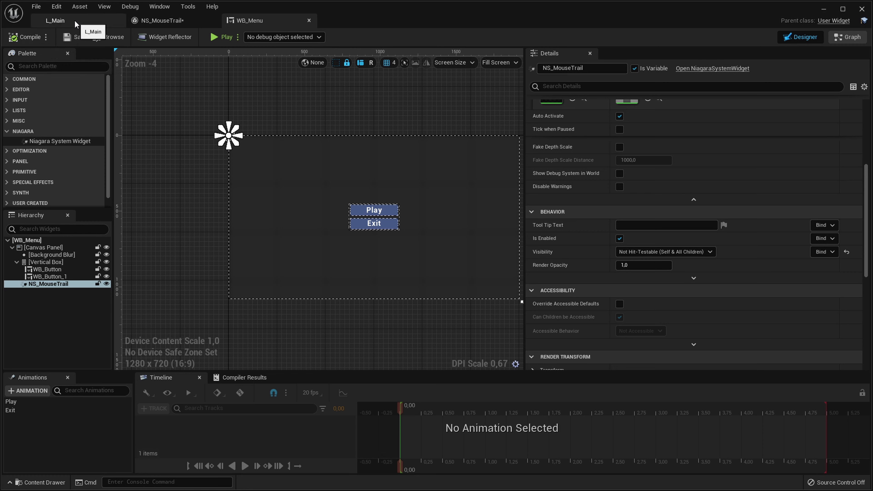
left_click(74, 20)
- Play L_Main, dismiss the menu via its Play button, stop, and return to WB_Menu
left_click(497, 37)
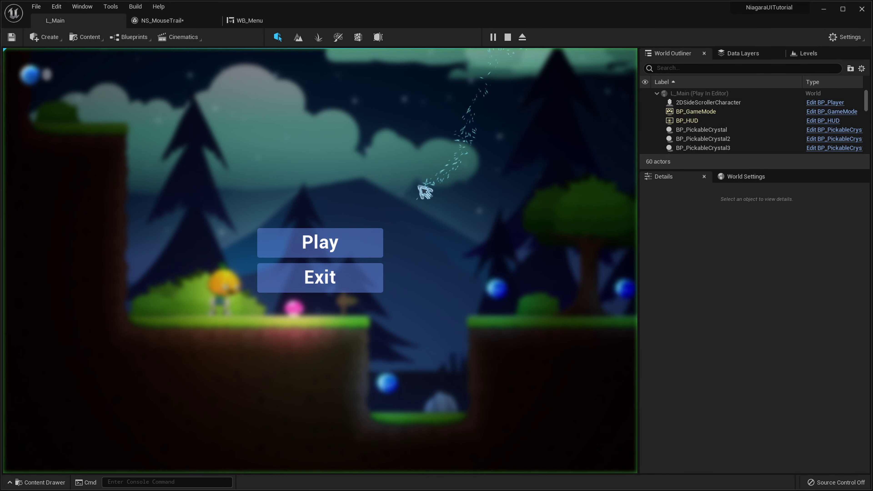
left_click(317, 246)
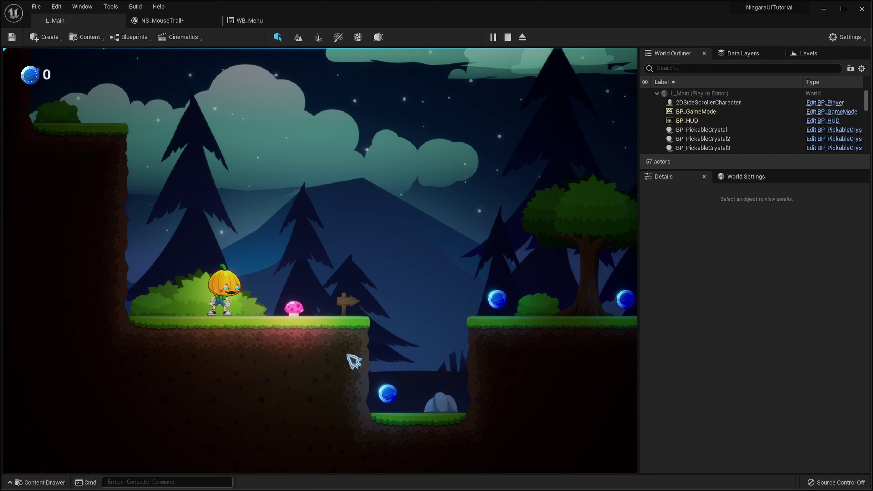
key("Escape")
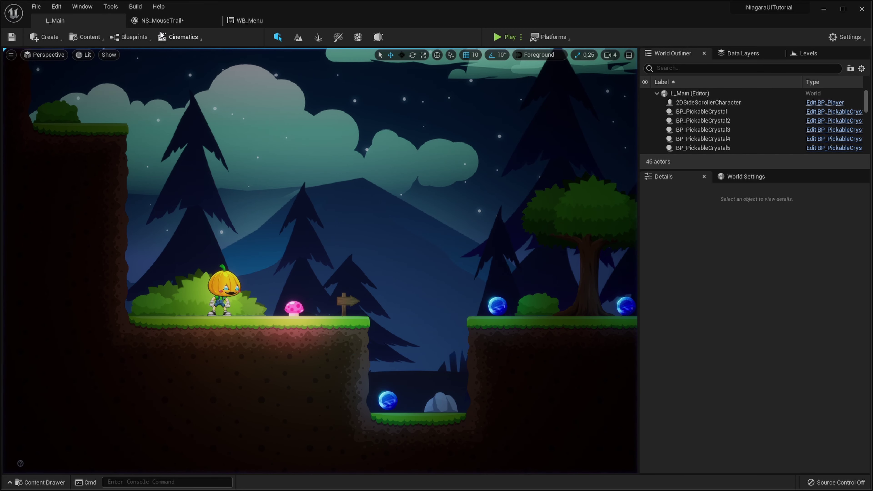
left_click(250, 20)
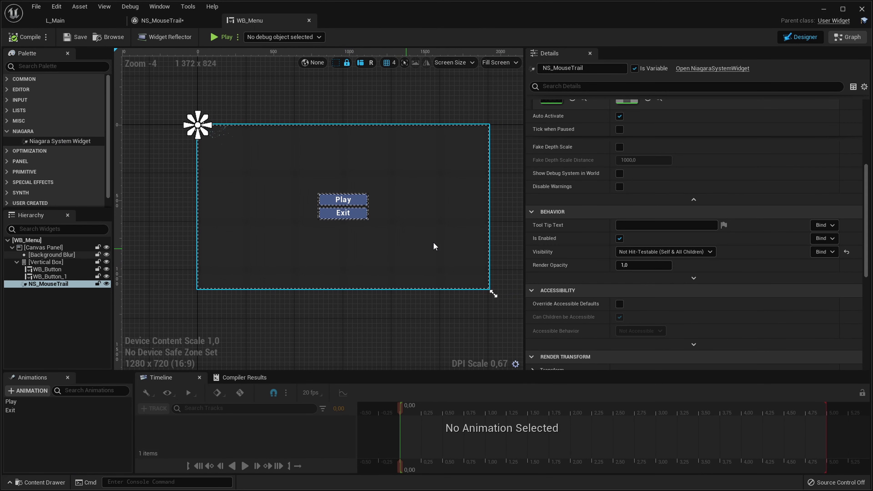
- In WB_Menu's Event Graph, move the Delay and Remove from Parent nodes far right
left_click(847, 37)
scroll(415, 293, "down", 5)
scroll(464, 142, "up", 3)
right_click_drag(721, 303, 273, 232)
scroll(625, 236, "up", 2)
right_click_drag(626, 236, 491, 253)
left_click_drag(491, 253, 325, 100)
right_click_drag(370, 253, 328, 239)
left_click_drag(294, 159, 641, 160)
- Add an NS_MouseTrail getter feeding a new Deactivate System node beside the SET node
right_click_drag(320, 234, 598, 237)
left_click_drag(409, 148, 579, 259)
left_click(578, 259)
right_click_drag(532, 258, 487, 255)
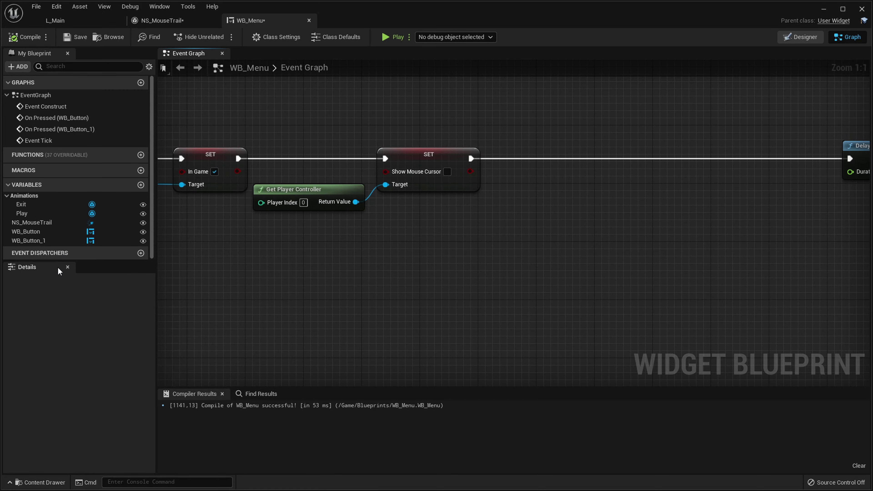
left_click_drag(33, 222, 566, 221, "ctrl")
type("deactivate")
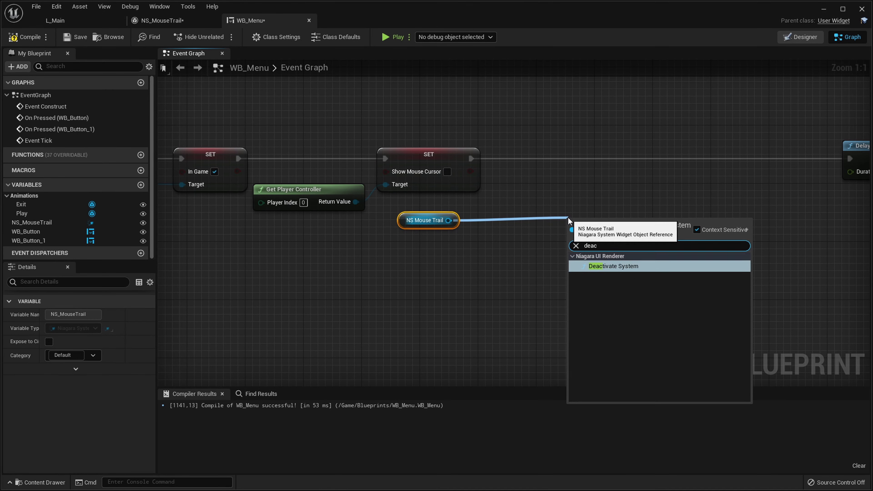
key("Return")
- Wire Deactivate System between SET and Delay, aligned with the SET node
right_click_drag(601, 220, 499, 291)
left_click_drag(472, 316, 369, 229)
left_click_drag(564, 316, 748, 229)
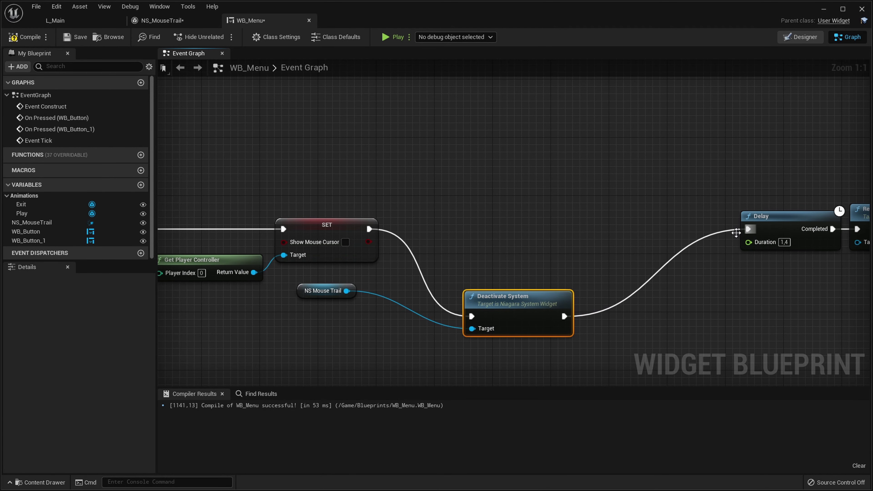
left_click_drag(514, 320, 514, 233)
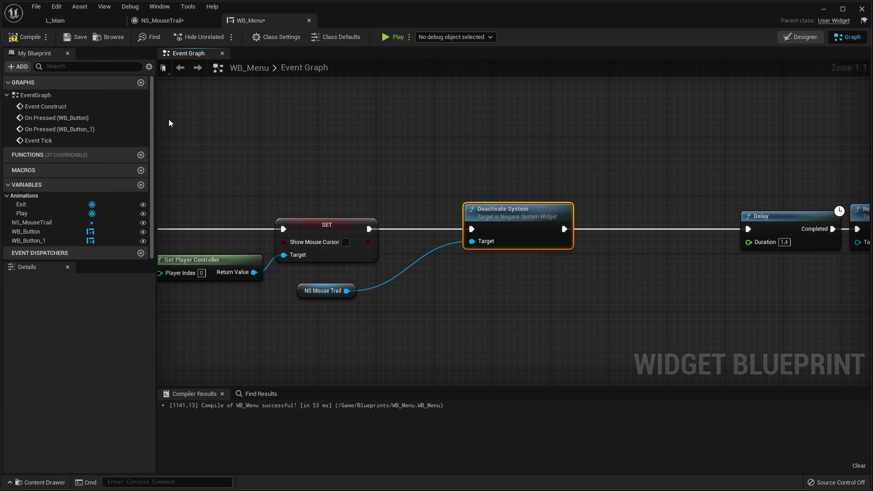
- Compile and save WB_Menu, then nudge Delay and Remove from Parent back left
left_click(25, 41)
left_click(74, 36)
right_click_drag(779, 248, 663, 227)
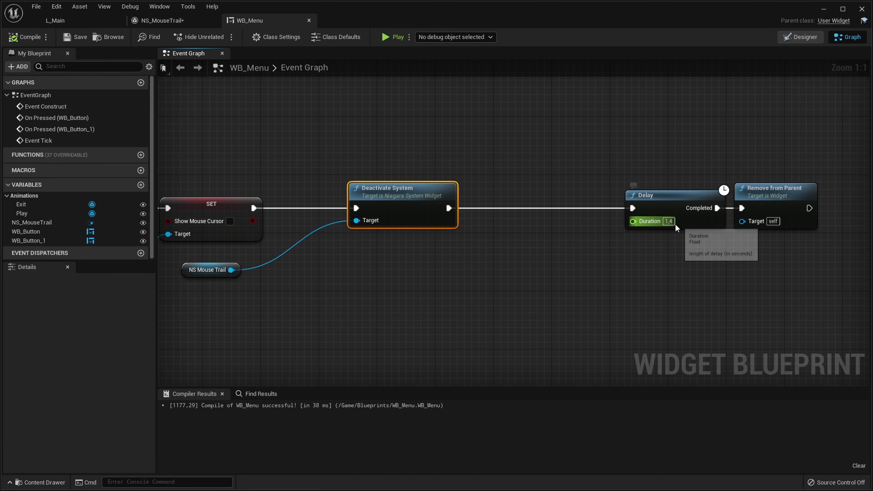
left_click_drag(805, 278, 521, 204)
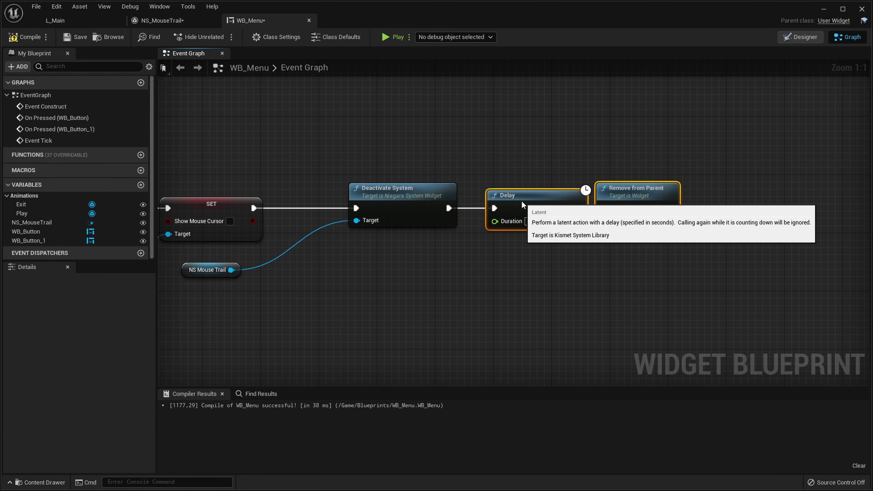
left_click(391, 36)
left_click(292, 279)
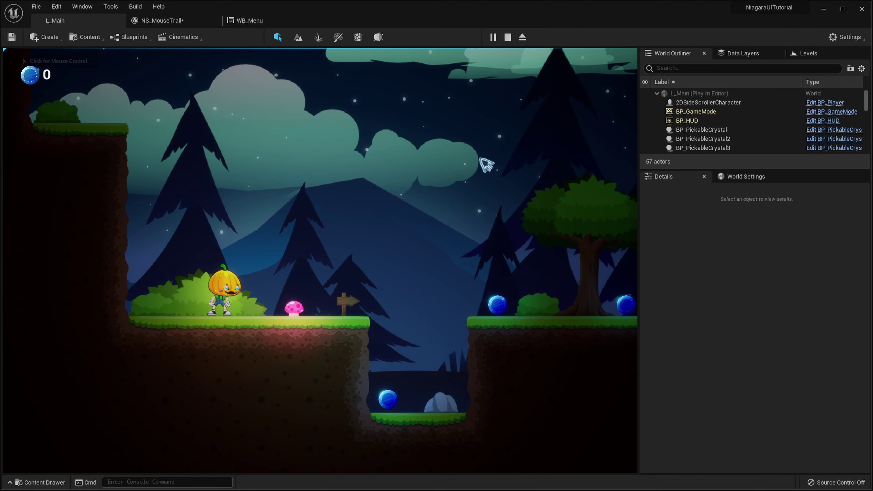
- Restart the play session and dismiss the game menu with its Play button
left_click(486, 164)
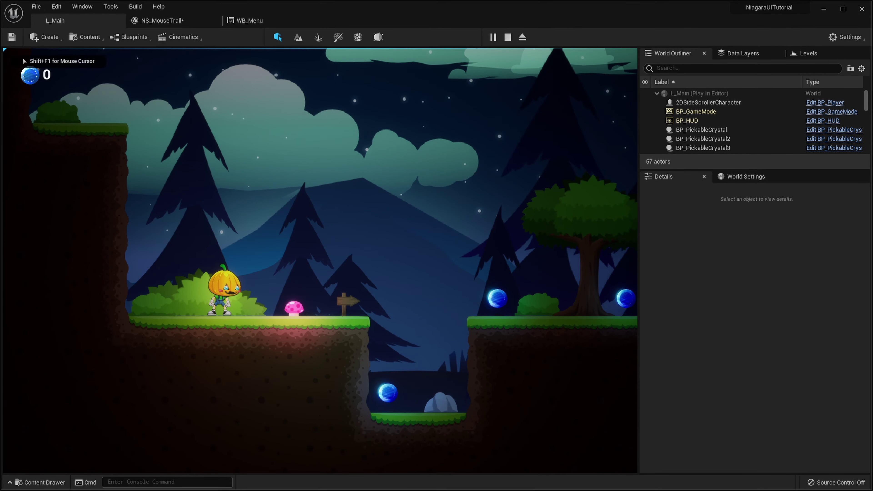
key("Escape")
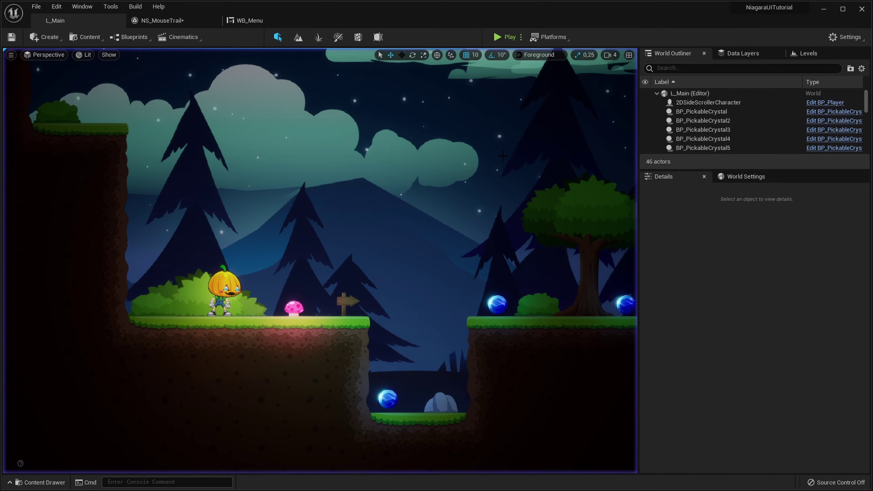
left_click(500, 37)
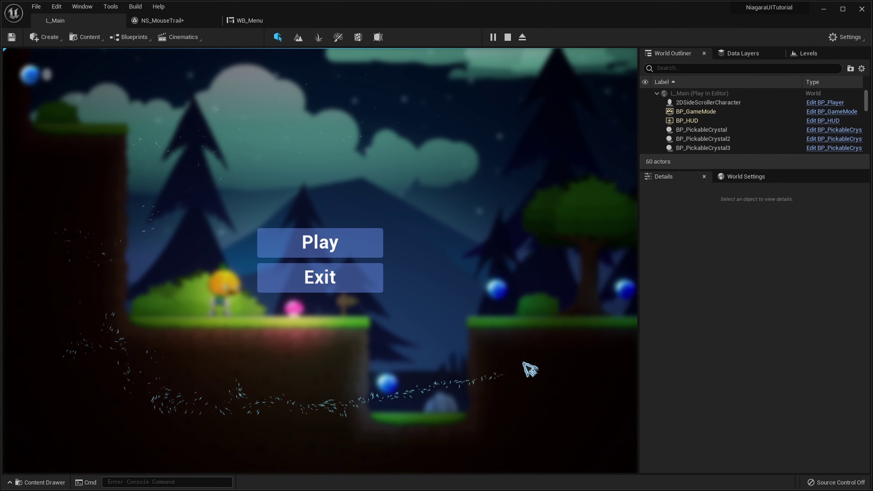
left_click(378, 242)
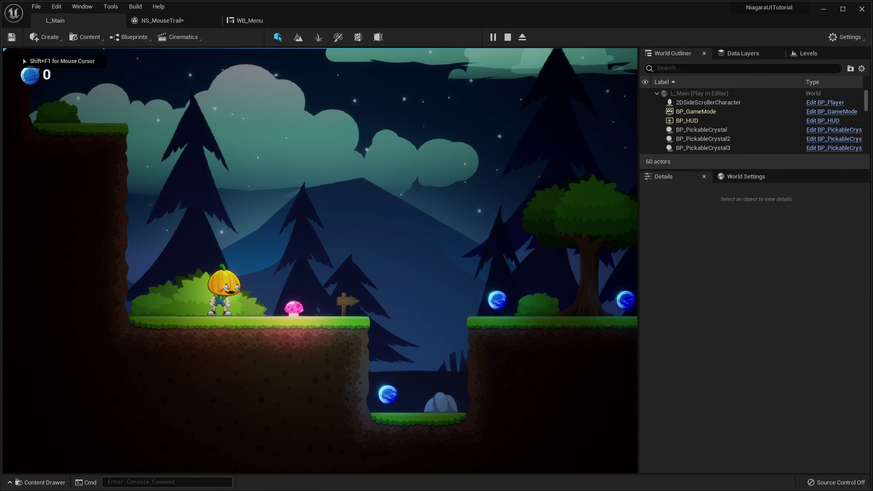
- Run the character right across the platforms with D and Space, then back left with A
key("d")
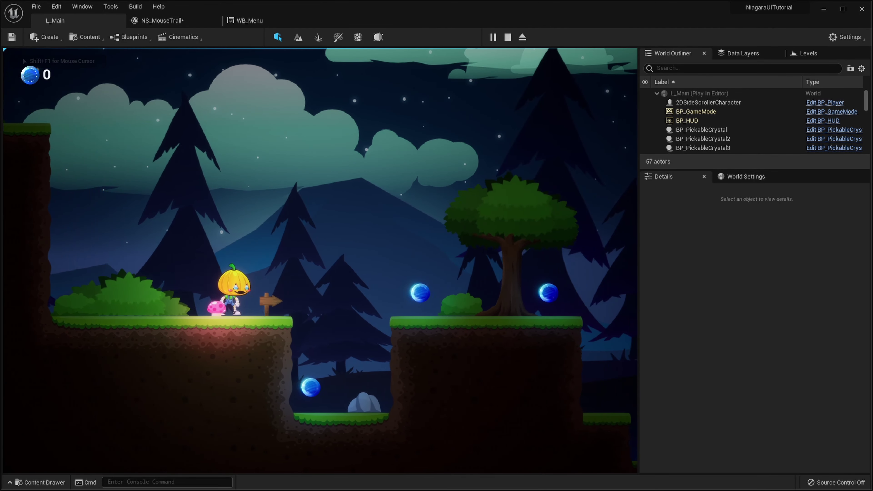
key("space")
key("d")
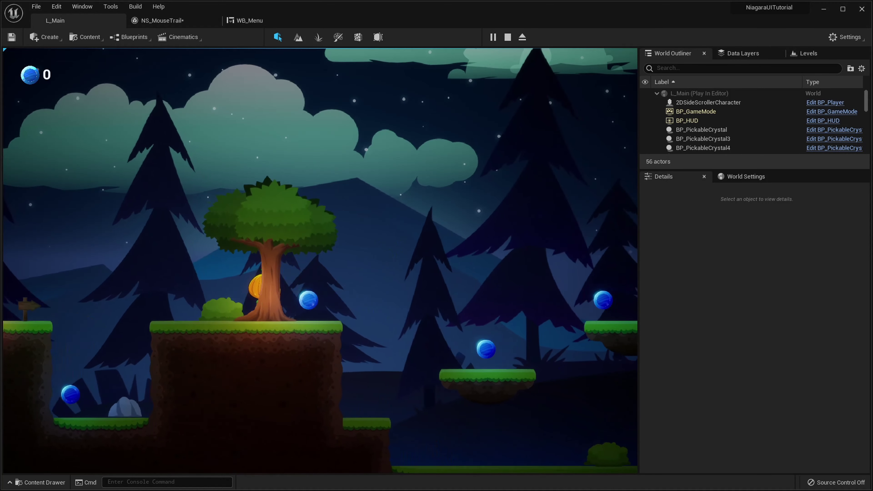
key("space")
key("d")
key("space")
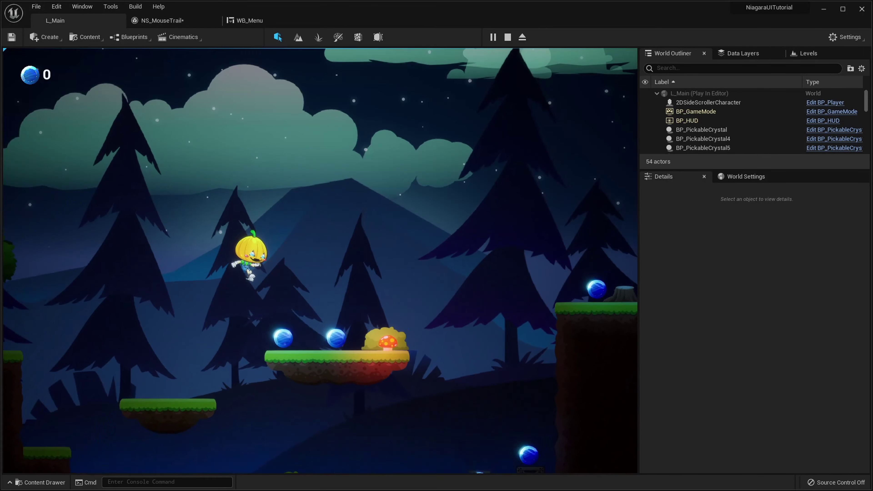
key("d")
key("space")
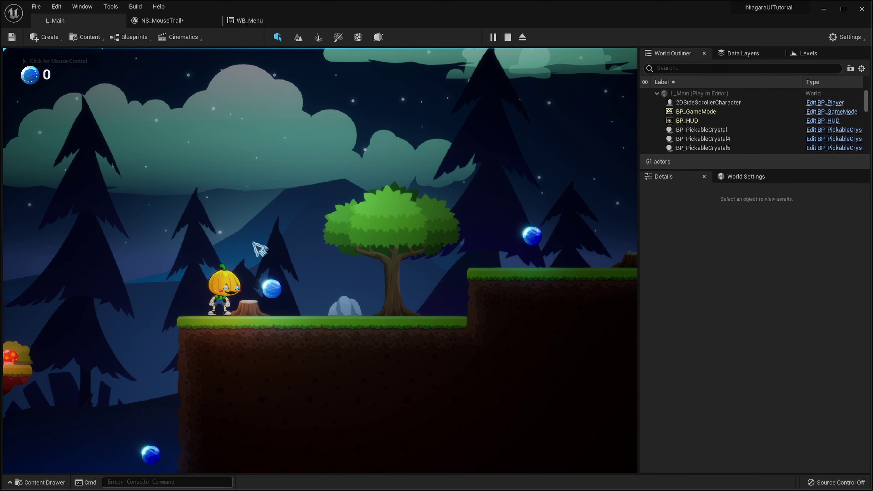
key("a")
key("space")
key("a")
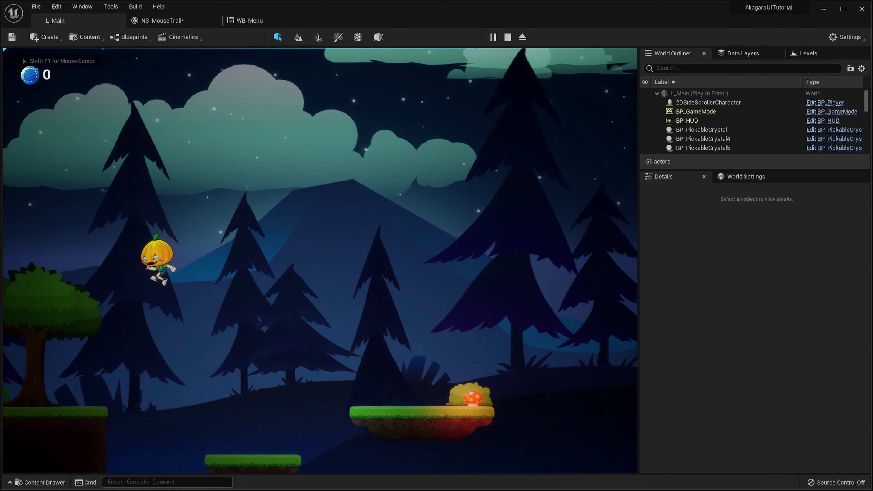